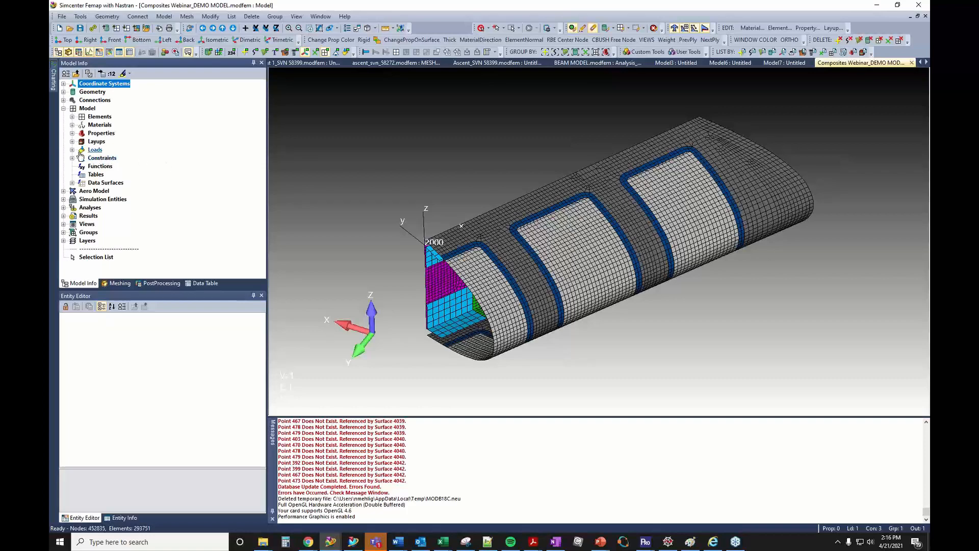
Step: Create a new Simcenter Nastran analysis set titled "Pressure" with the Static analysis type and the integrated solver
{"action": "left_click", "coordinate": [72, 149]}
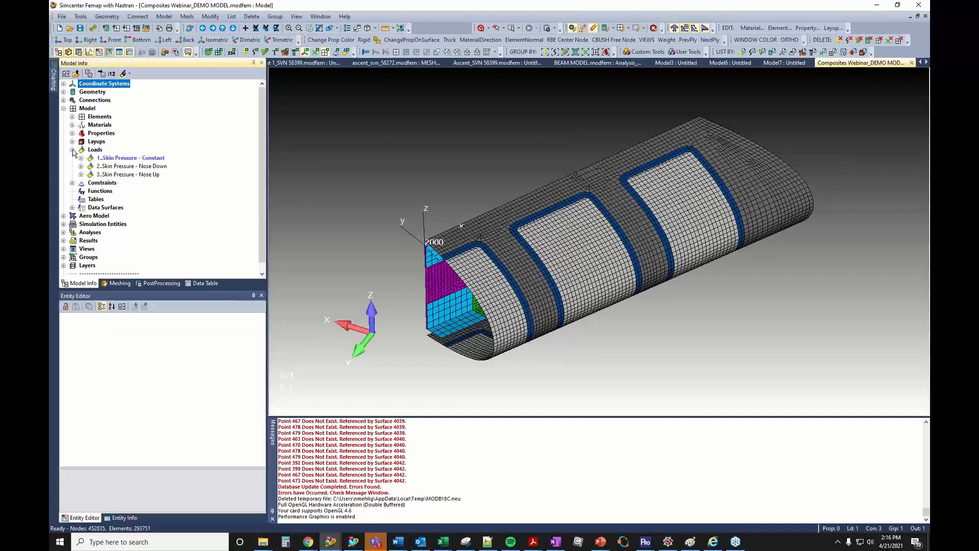
{"action": "left_click", "coordinate": [127, 158]}
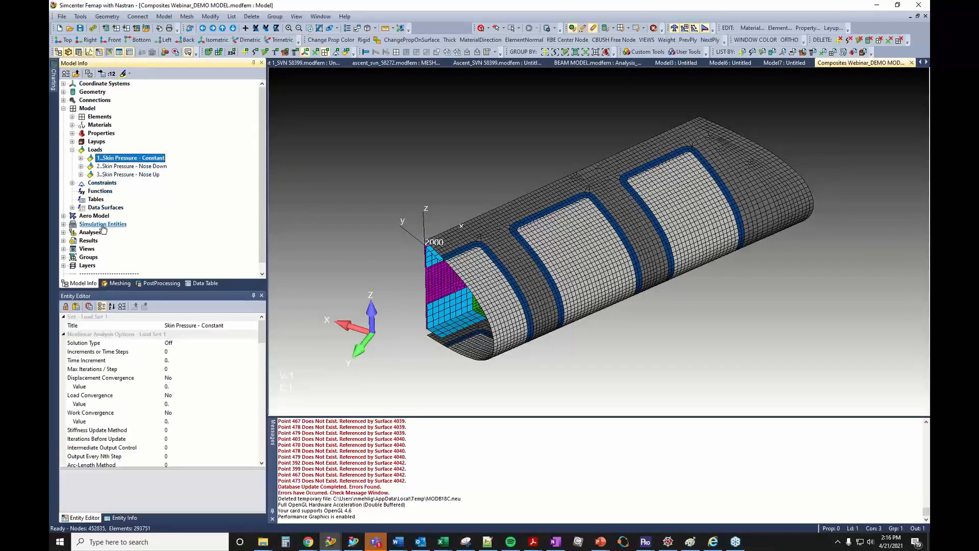
{"action": "left_click", "coordinate": [63, 233]}
{"action": "right_click", "coordinate": [100, 241]}
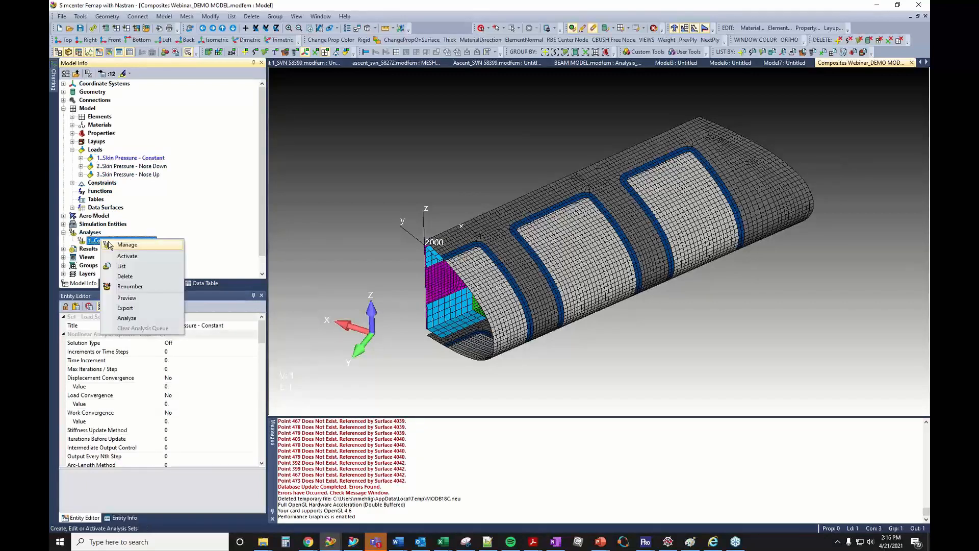
{"action": "left_click", "coordinate": [113, 245]}
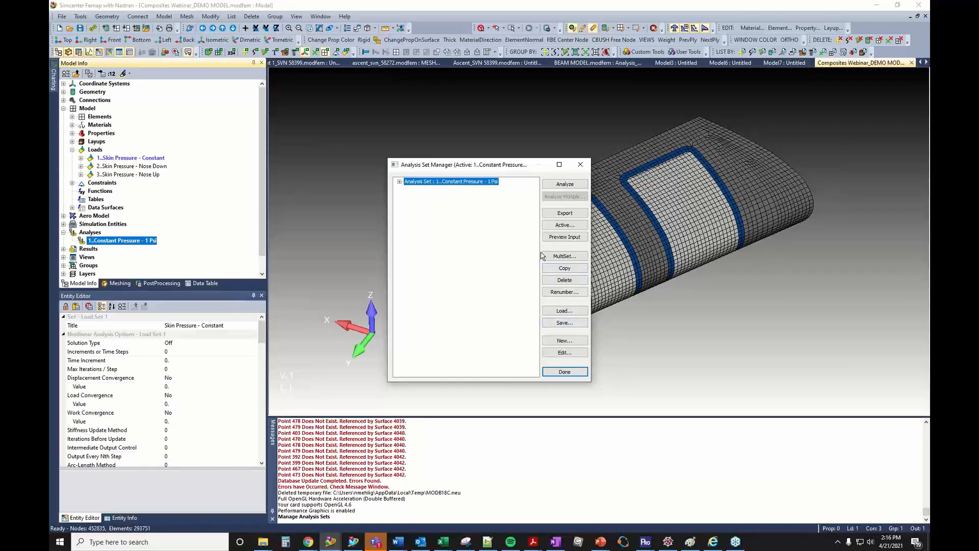
{"action": "left_click", "coordinate": [564, 341]}
{"action": "left_click_drag", "start_coordinate": [516, 405], "coordinate": [496, 231]}
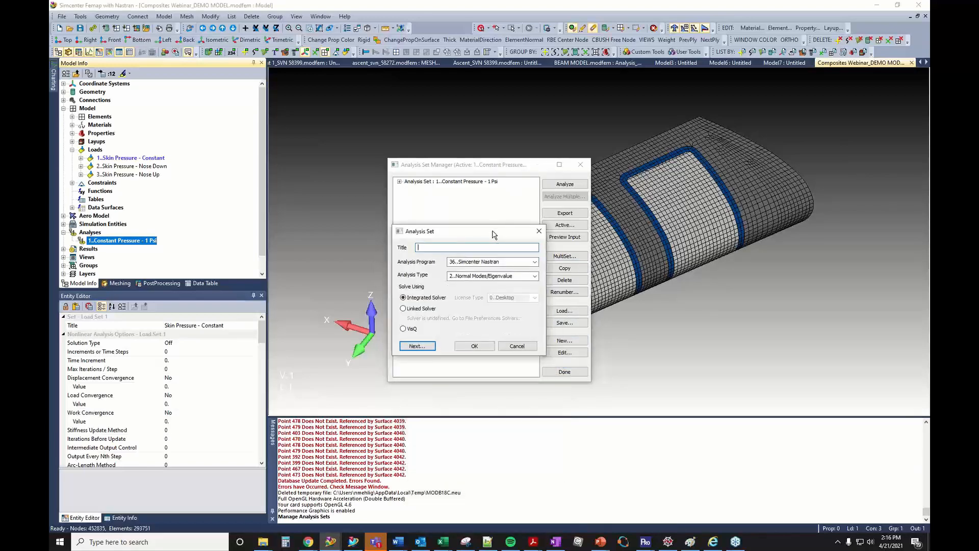
{"action": "scroll", "coordinate": [504, 279], "scroll_direction": "up", "scroll_amount": 1}
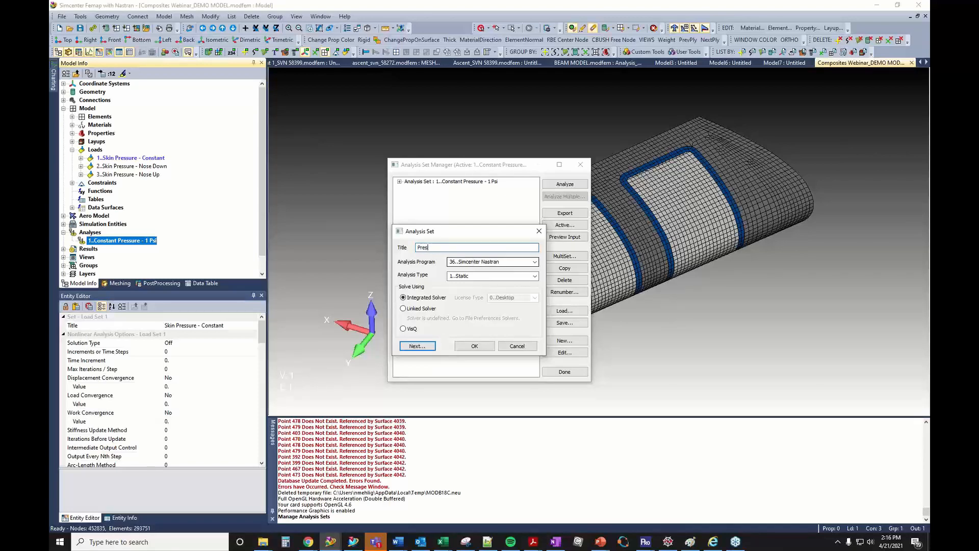
{"action": "left_click", "coordinate": [417, 345]}
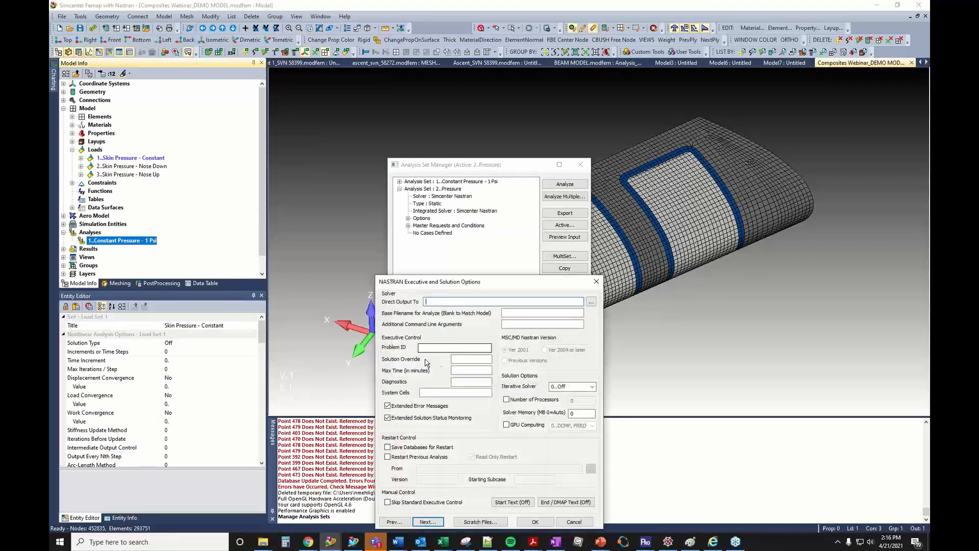
Step: Enable the SRCOMPS parameter in the Nastran bulk data options of the Pressure analysis set
{"action": "left_click", "coordinate": [428, 521]}
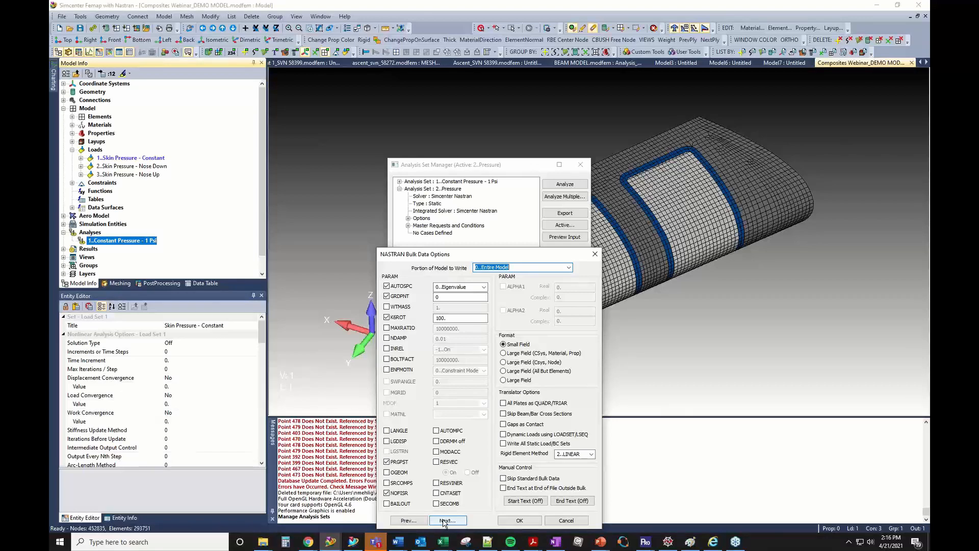
{"action": "left_click", "coordinate": [401, 484]}
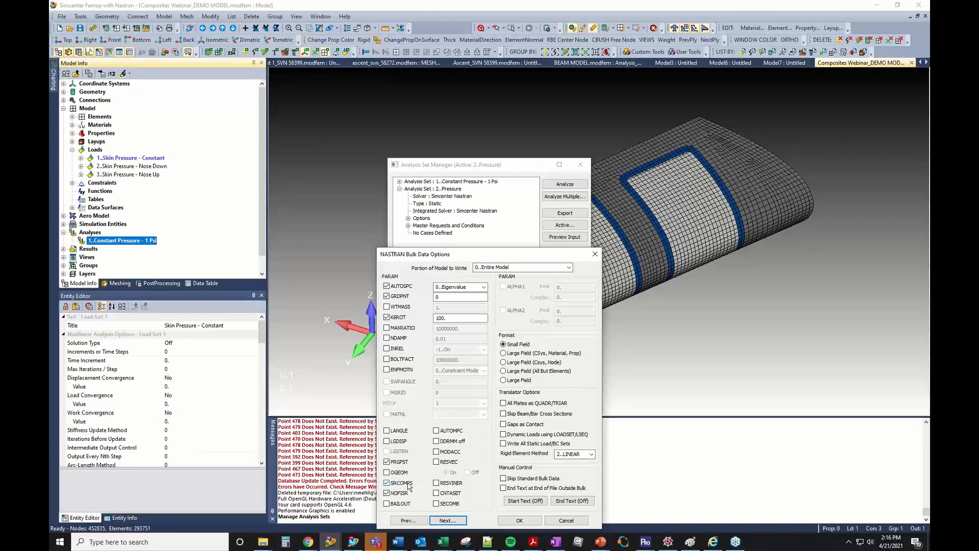
{"action": "left_click", "coordinate": [455, 520]}
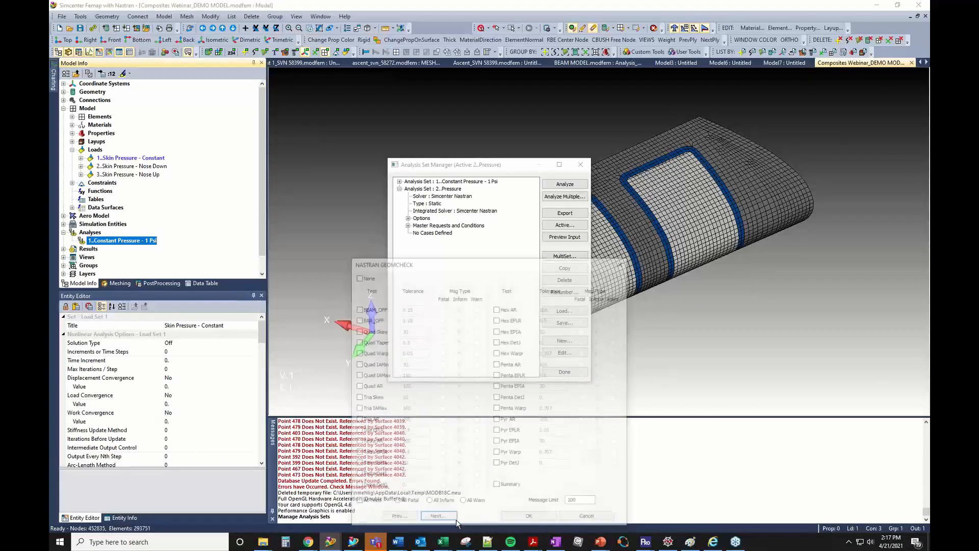
Step: Add Total Strain for the full model to the master output requests of the Pressure analysis set
{"action": "left_click", "coordinate": [455, 517]}
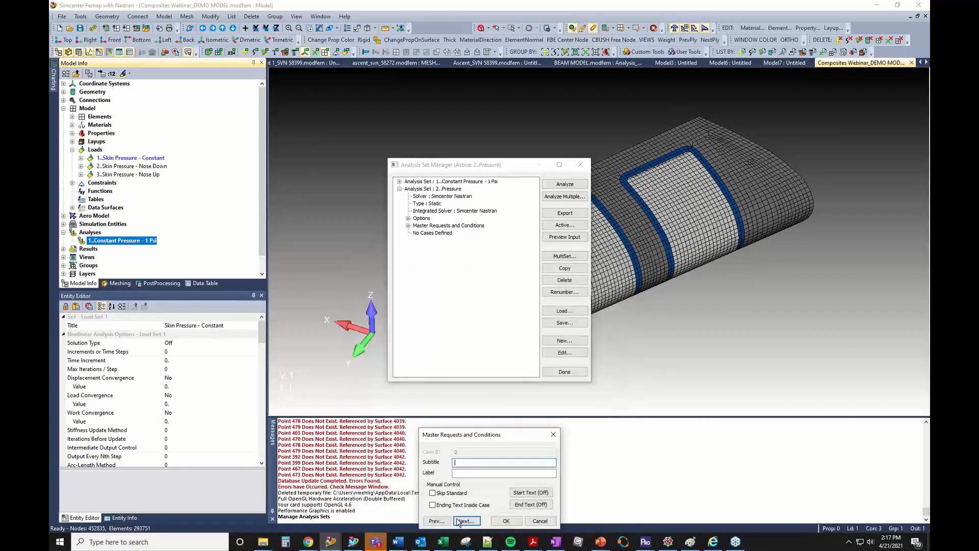
{"action": "left_click", "coordinate": [458, 521]}
{"action": "left_click", "coordinate": [465, 522]}
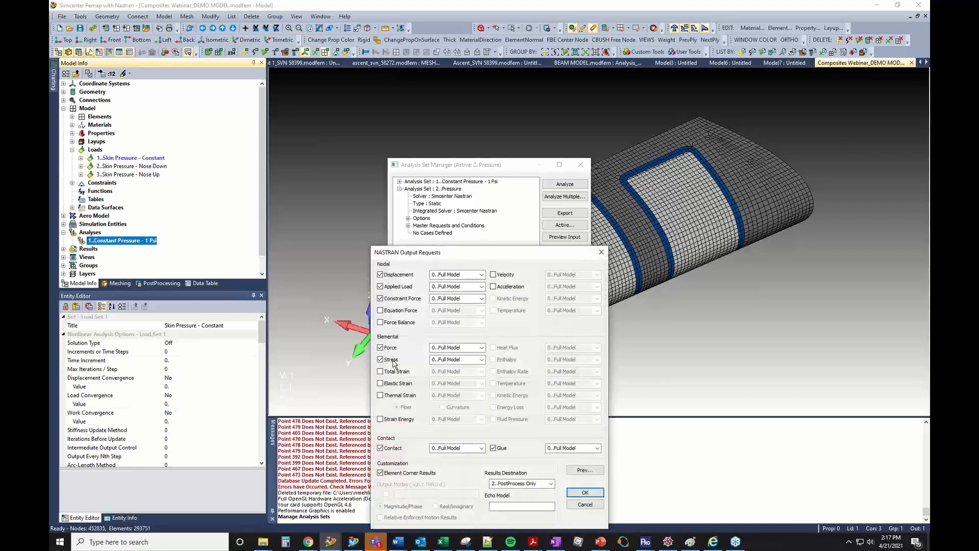
{"action": "left_click", "coordinate": [397, 371]}
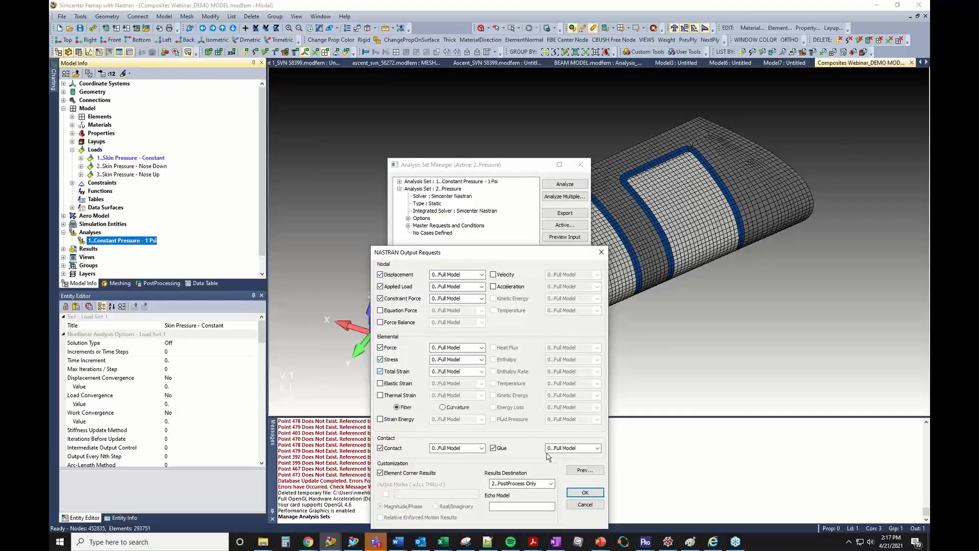
{"action": "left_click", "coordinate": [586, 492]}
Step: Generate analysis cases for the Pressure set with MultiSet, combining only the Front Spar constraint with all three skin pressure load sets
{"action": "left_click", "coordinate": [433, 233]}
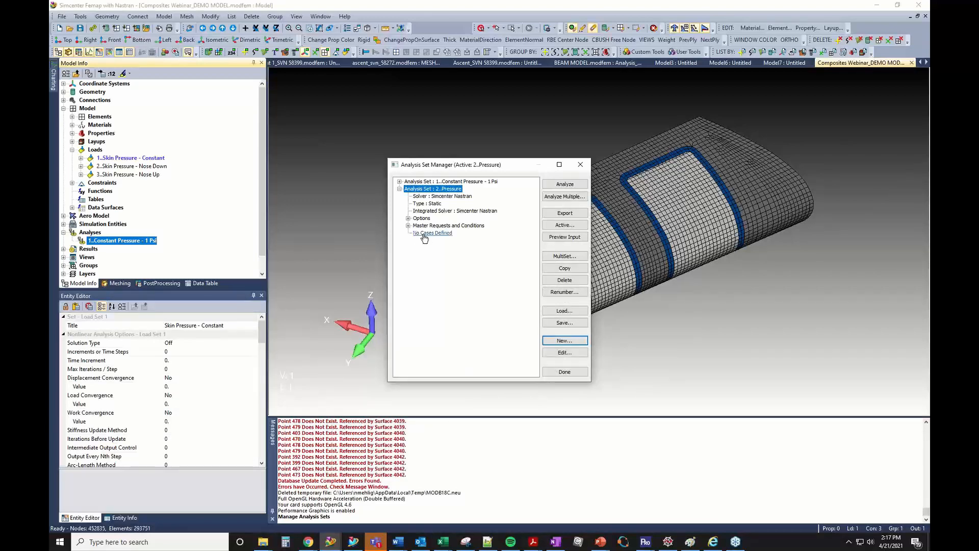
{"action": "left_click", "coordinate": [565, 255]}
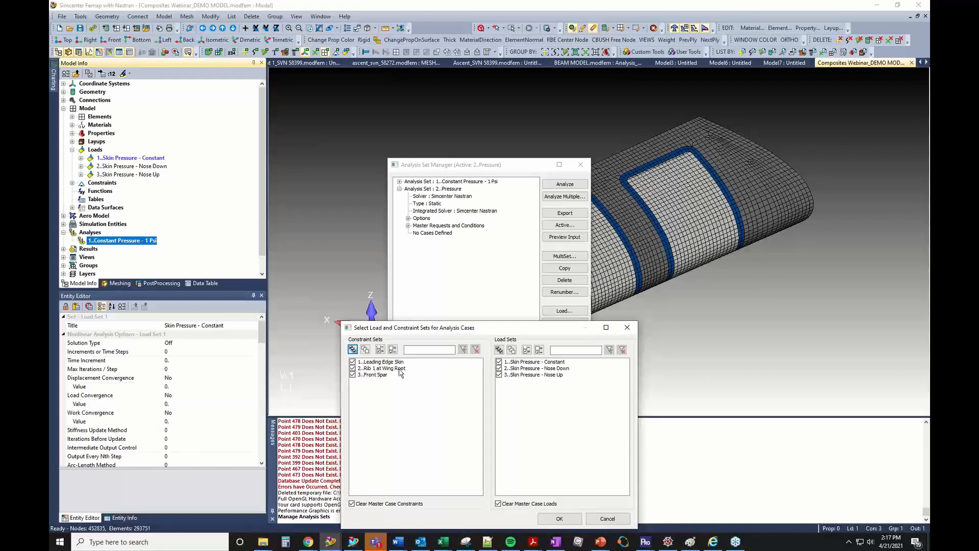
{"action": "left_click", "coordinate": [353, 376]}
{"action": "left_click", "coordinate": [353, 369]}
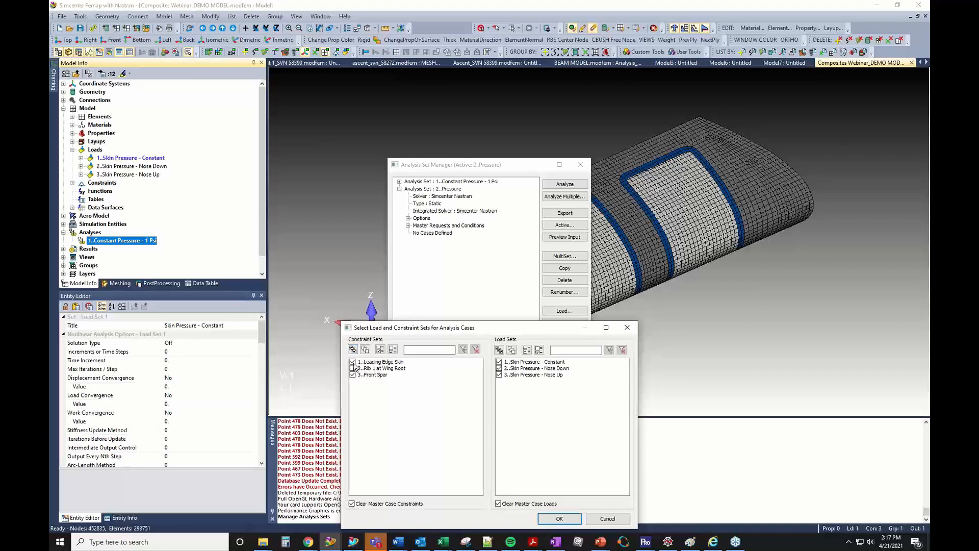
{"action": "left_click", "coordinate": [381, 369]}
{"action": "left_click", "coordinate": [377, 376]}
{"action": "left_click", "coordinate": [560, 519]}
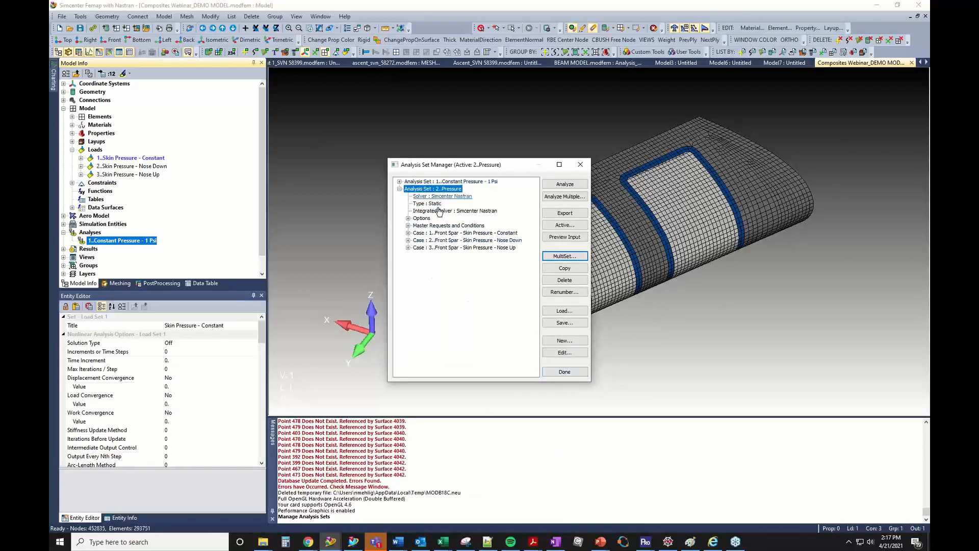
{"action": "left_click", "coordinate": [567, 374]}
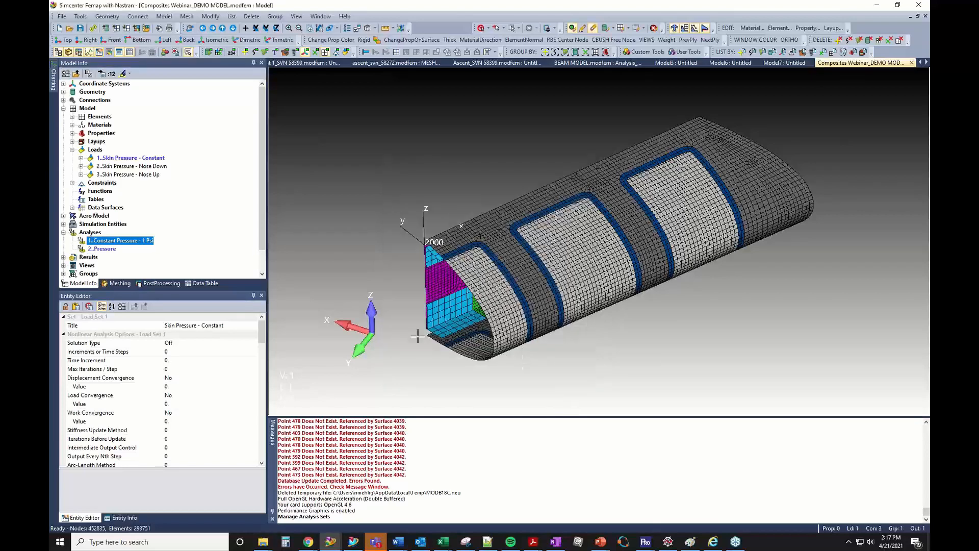
Step: Run the Pressure analysis, allowing translation despite the model errors and dismissing the error notice
{"action": "left_click", "coordinate": [110, 228]}
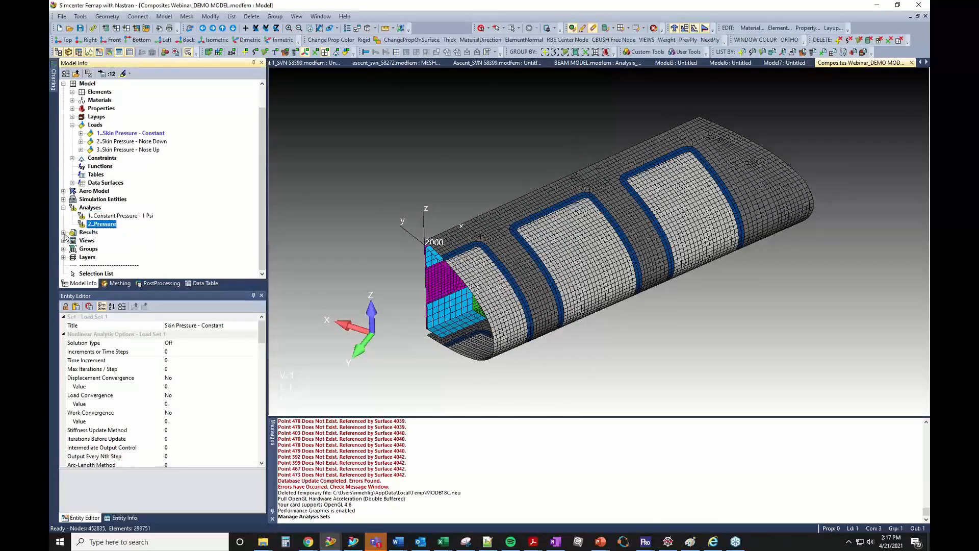
{"action": "right_click", "coordinate": [103, 230]}
{"action": "left_click", "coordinate": [127, 296]}
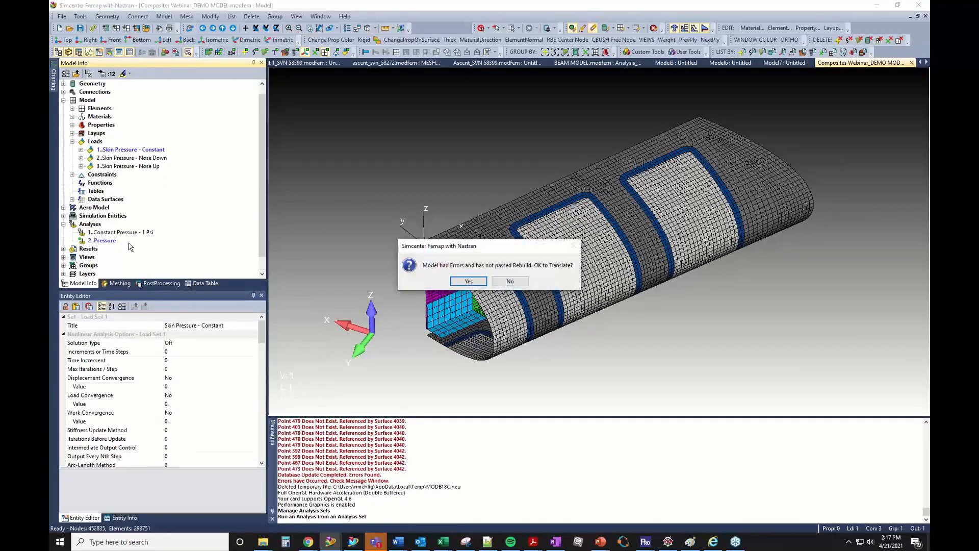
{"action": "left_click", "coordinate": [469, 281]}
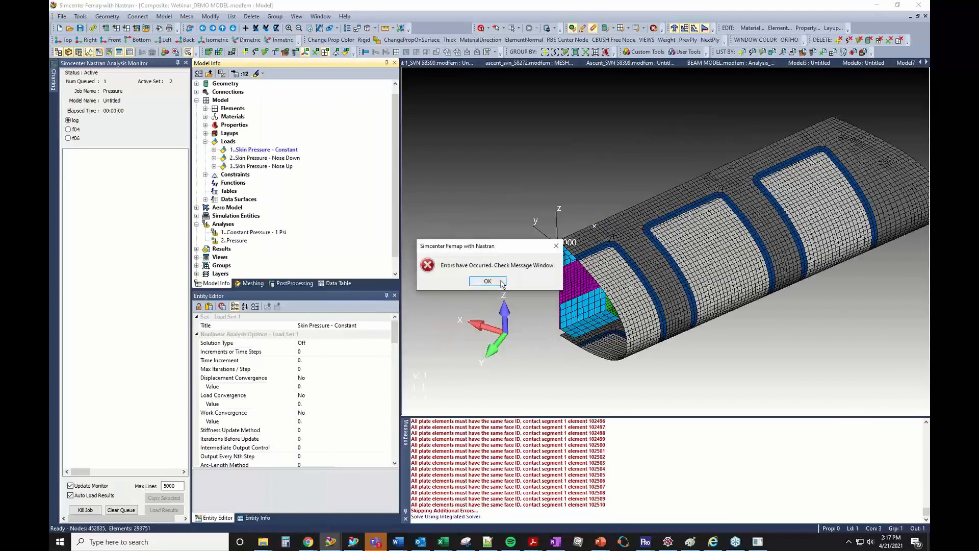
{"action": "left_click", "coordinate": [498, 280]}
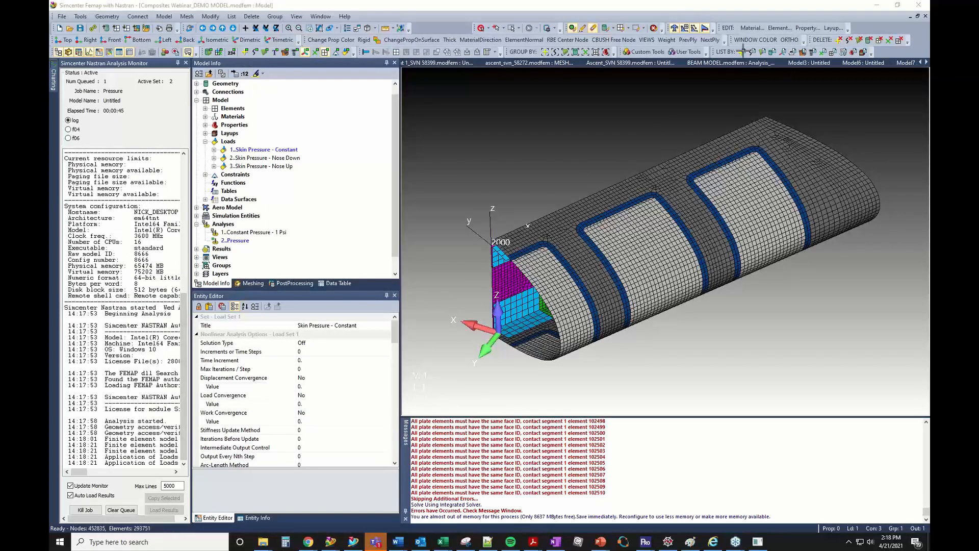
Step: Monitor the running Pressure job by switching the analysis monitor to the Sparse Matrix Solver plot
{"action": "left_click", "coordinate": [128, 111]}
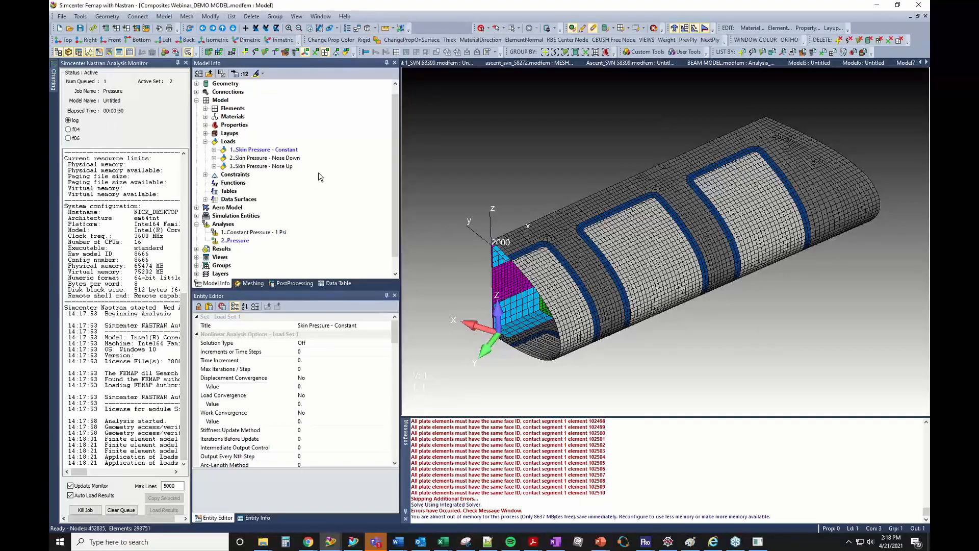
{"action": "left_click", "coordinate": [286, 284]}
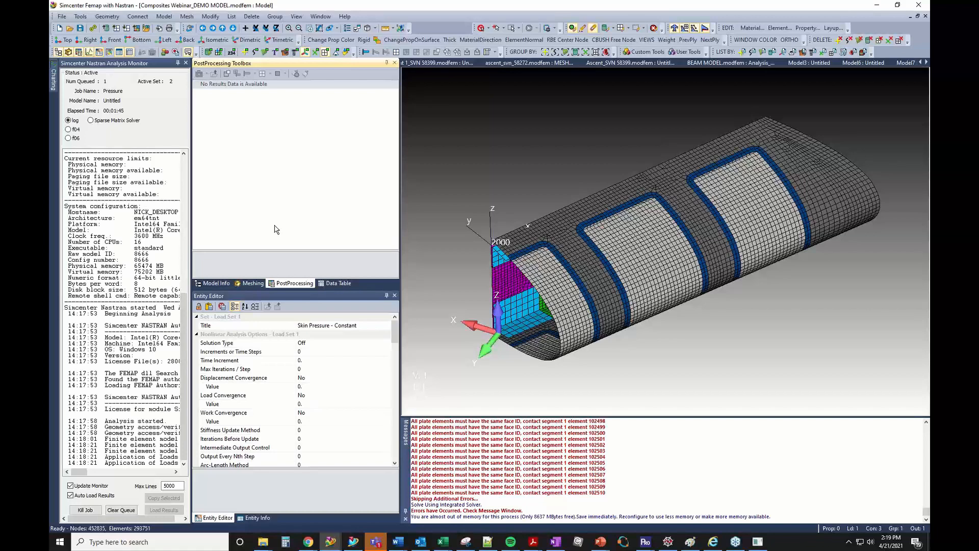
{"action": "left_click", "coordinate": [95, 126]}
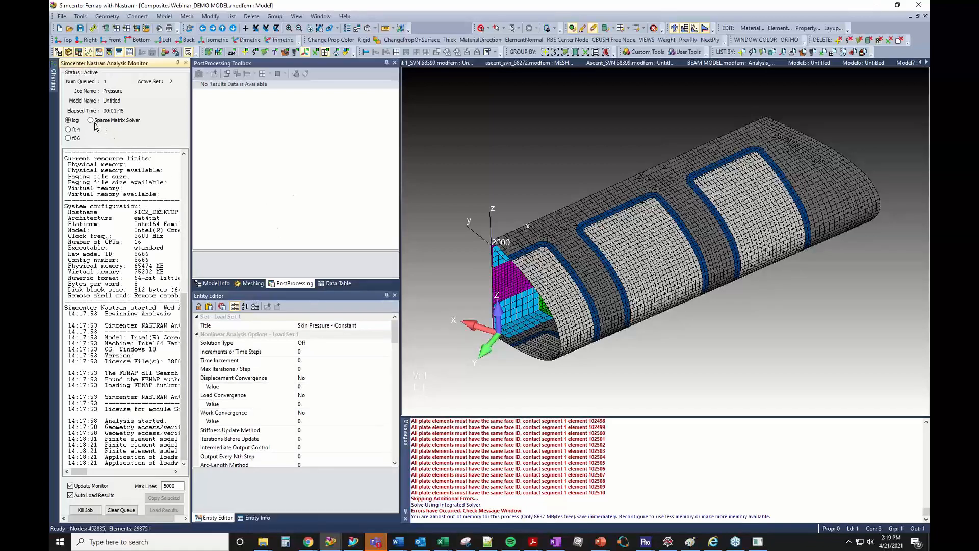
{"action": "left_click", "coordinate": [95, 122]}
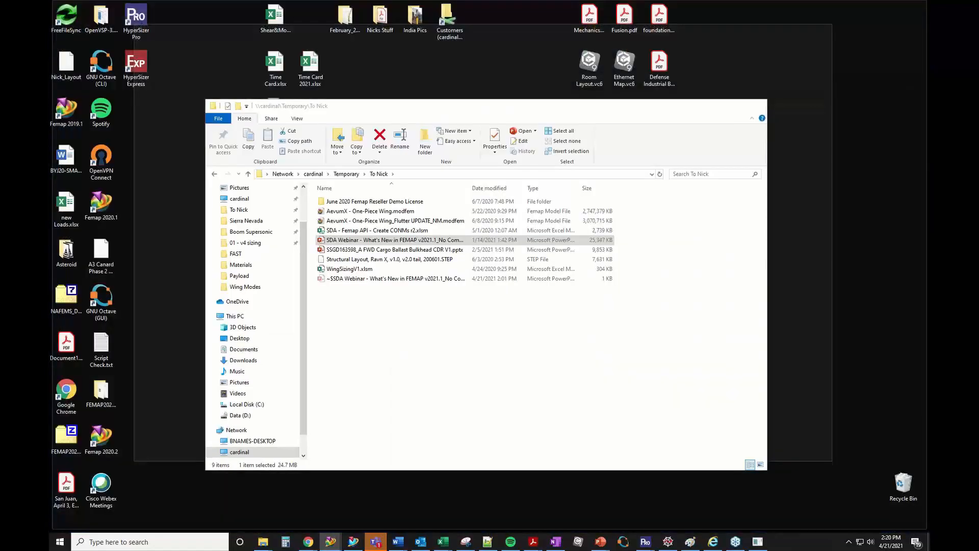
Step: Attach the results file "composites webinar_demo model-001.op2" to the model and bring up the post-processing options
{"action": "left_click", "coordinate": [263, 502]}
{"action": "left_click_drag", "start_coordinate": [613, 104], "coordinate": [978, 144]}
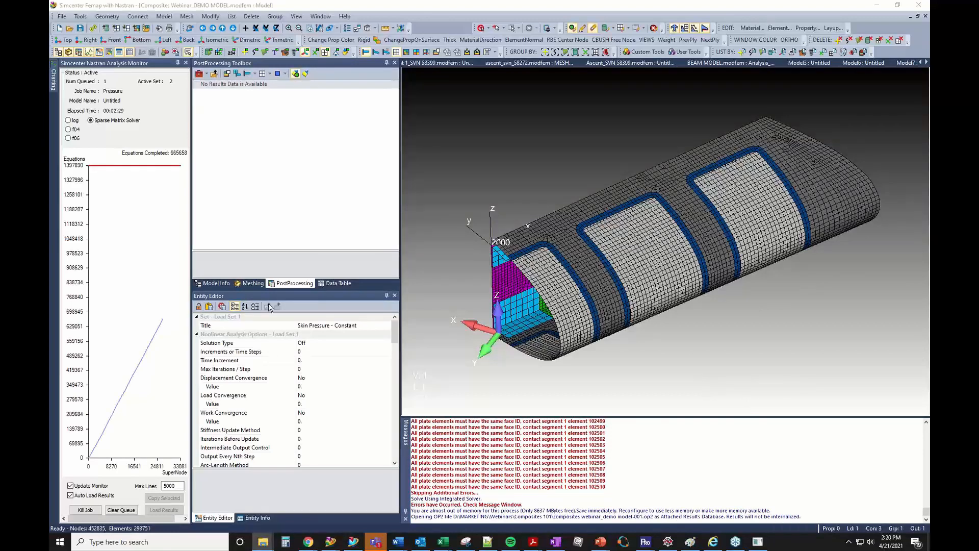
{"action": "left_click", "coordinate": [225, 283]}
{"action": "left_click", "coordinate": [278, 283]}
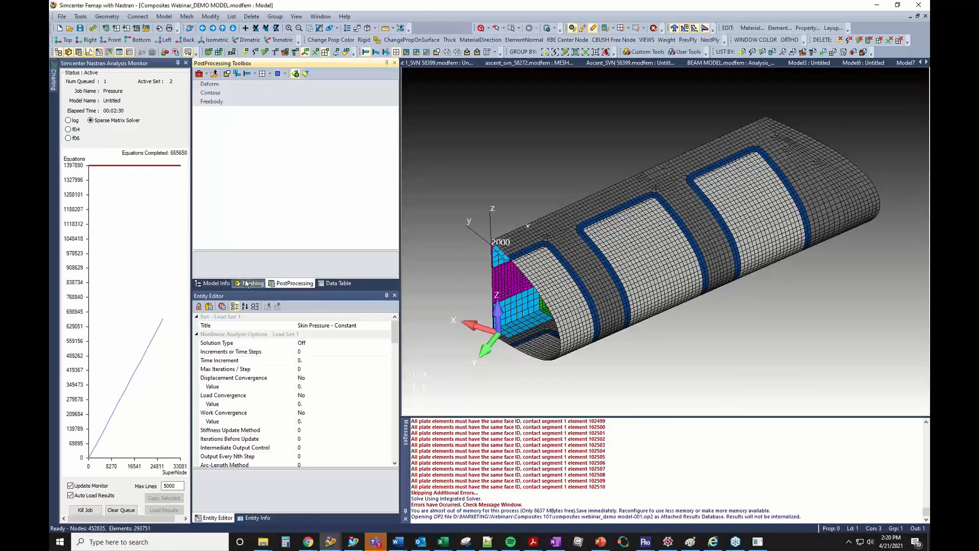
Step: Expand the composites webinar_demo model-001 analysis study in the results and activate its Simcenter NASTRAN Case 1 output set
{"action": "left_click", "coordinate": [225, 283]}
{"action": "left_click", "coordinate": [196, 248]}
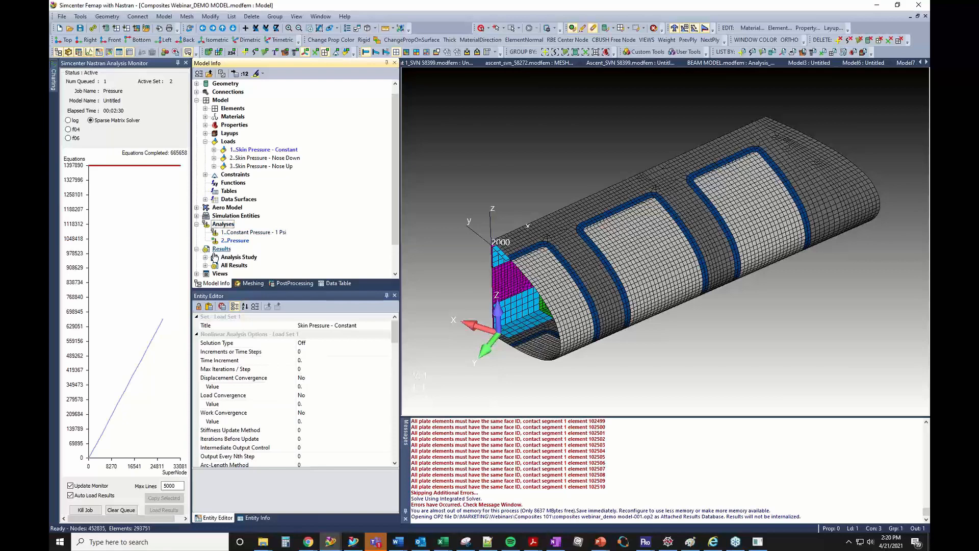
{"action": "left_click", "coordinate": [205, 257]}
{"action": "left_click", "coordinate": [275, 265]}
{"action": "left_click", "coordinate": [214, 266]}
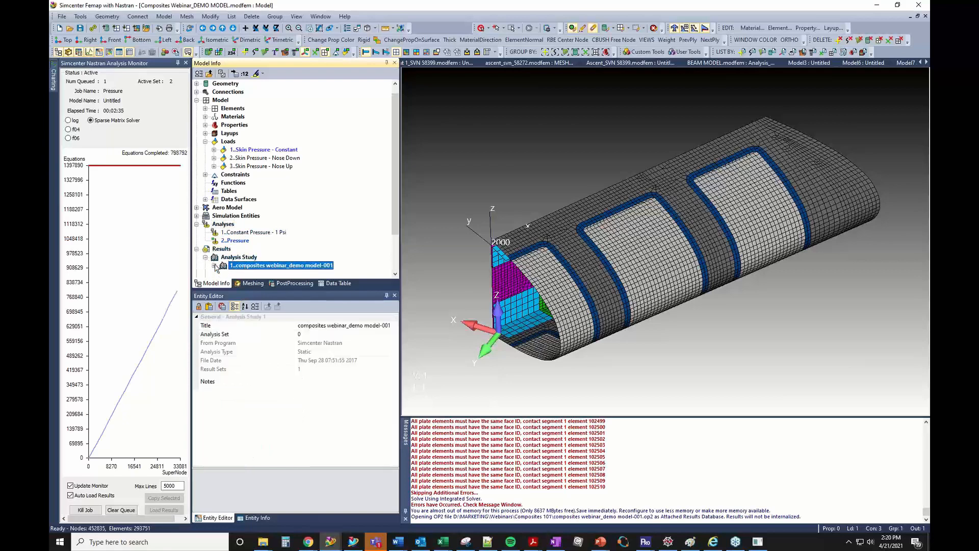
{"action": "left_click", "coordinate": [254, 274]}
{"action": "scroll", "coordinate": [219, 235], "scroll_direction": "down", "scroll_amount": 2}
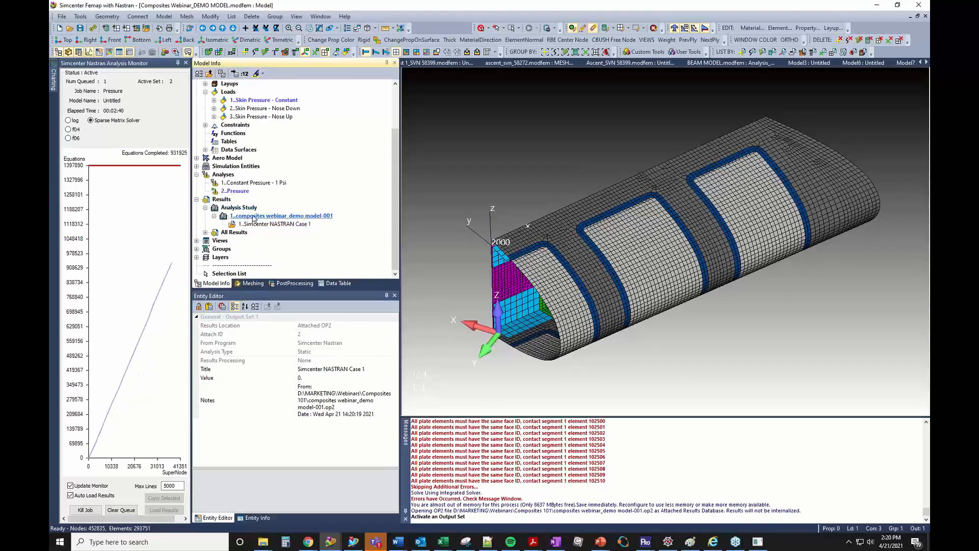
{"action": "left_click", "coordinate": [251, 224]}
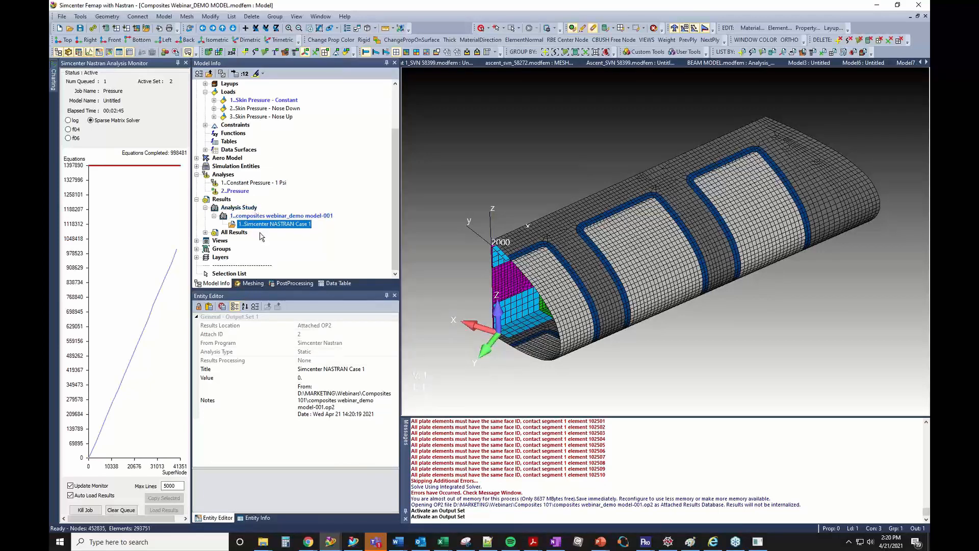
{"action": "left_click", "coordinate": [266, 225]}
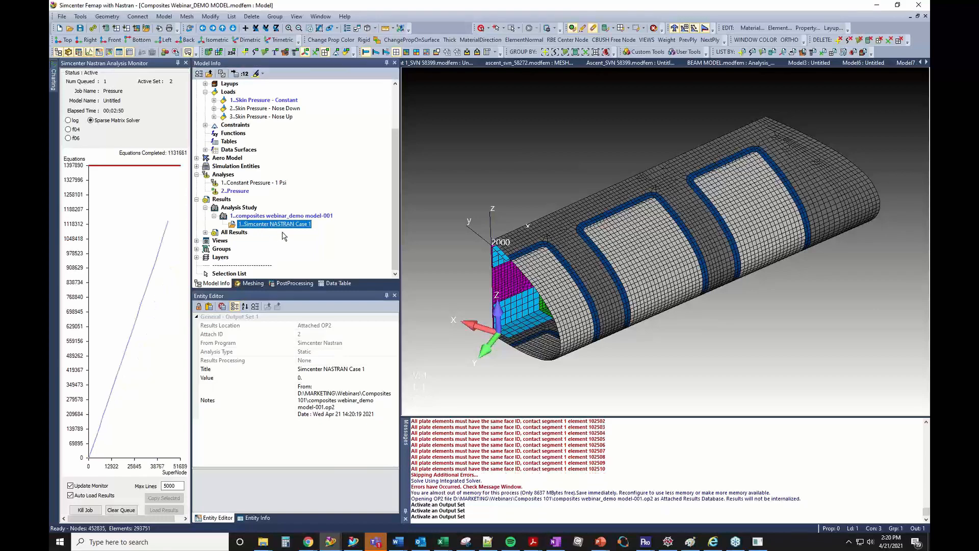
Step: Check the Nastran output set title options in the Results preferences and accept them
{"action": "key", "text": "ctrl+shift+p"}
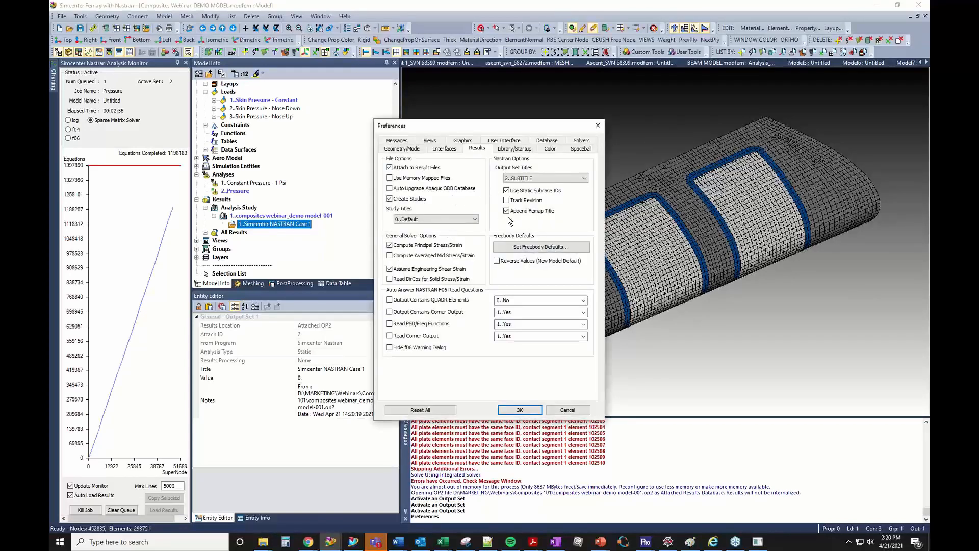
{"action": "left_click", "coordinate": [524, 410]}
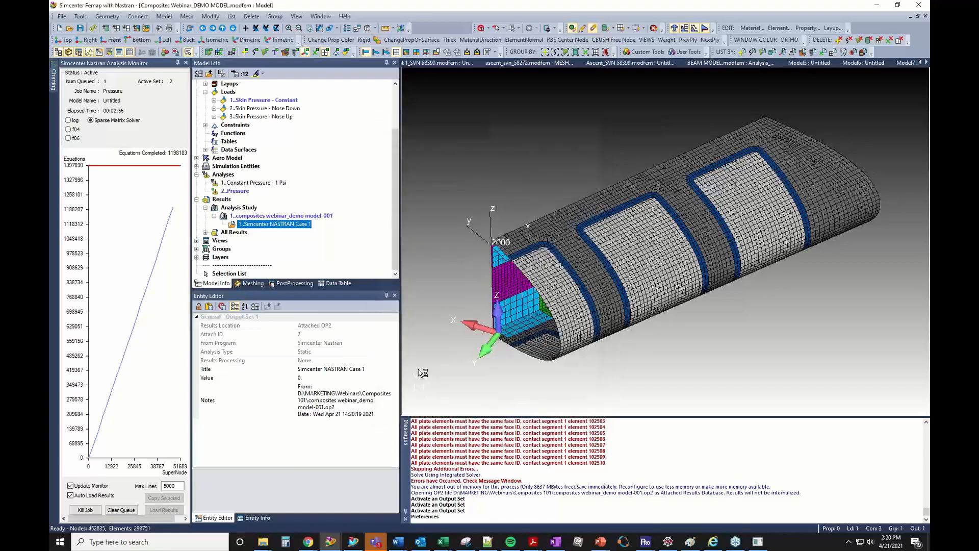
Step: Bring up the selection list for the contour output vector and enlarge it to show more entries
{"action": "left_click", "coordinate": [294, 283]}
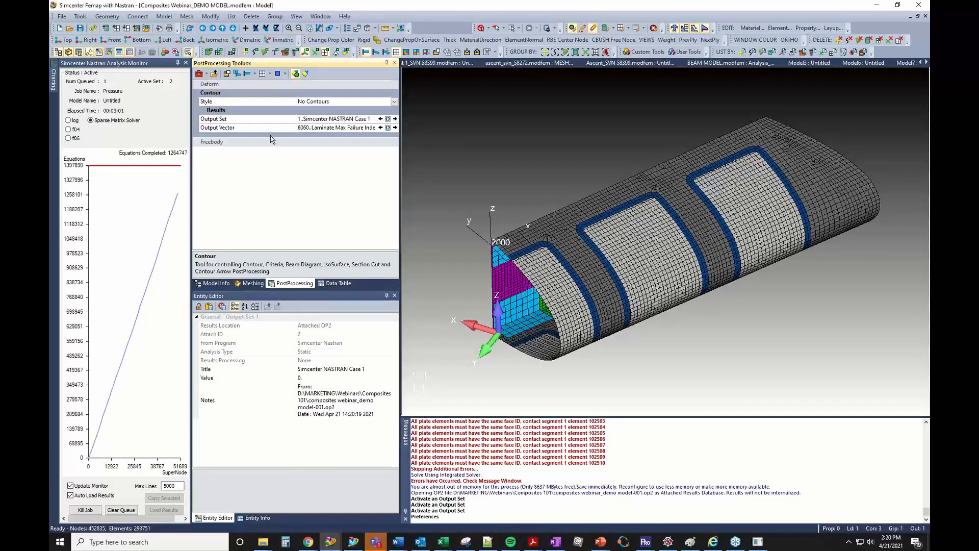
{"action": "left_click", "coordinate": [321, 127]}
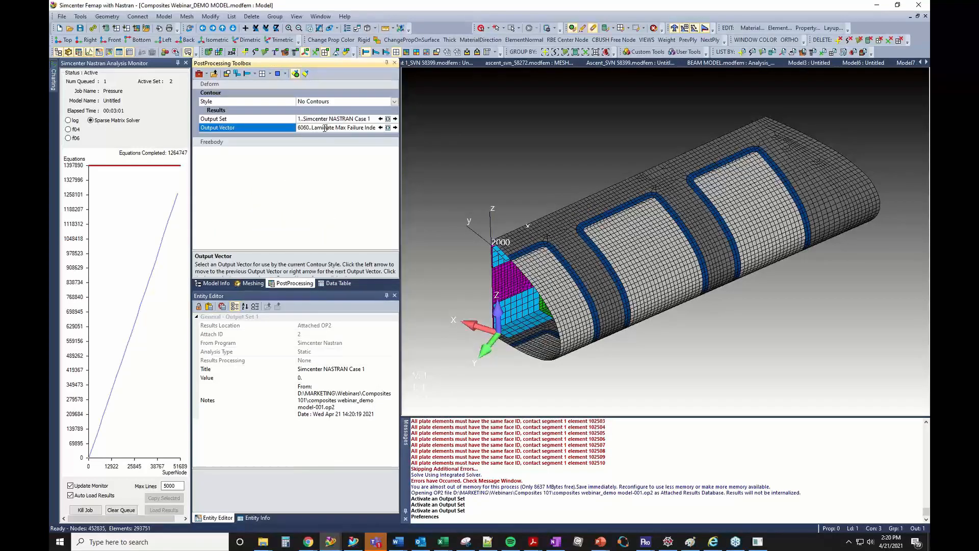
{"action": "left_click", "coordinate": [387, 127]}
{"action": "left_click", "coordinate": [486, 281]}
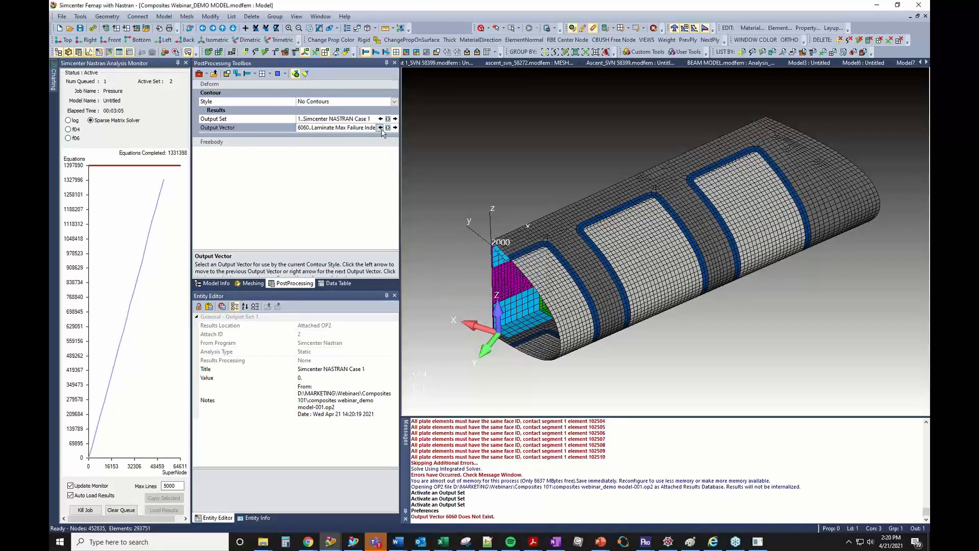
{"action": "left_click", "coordinate": [388, 127]}
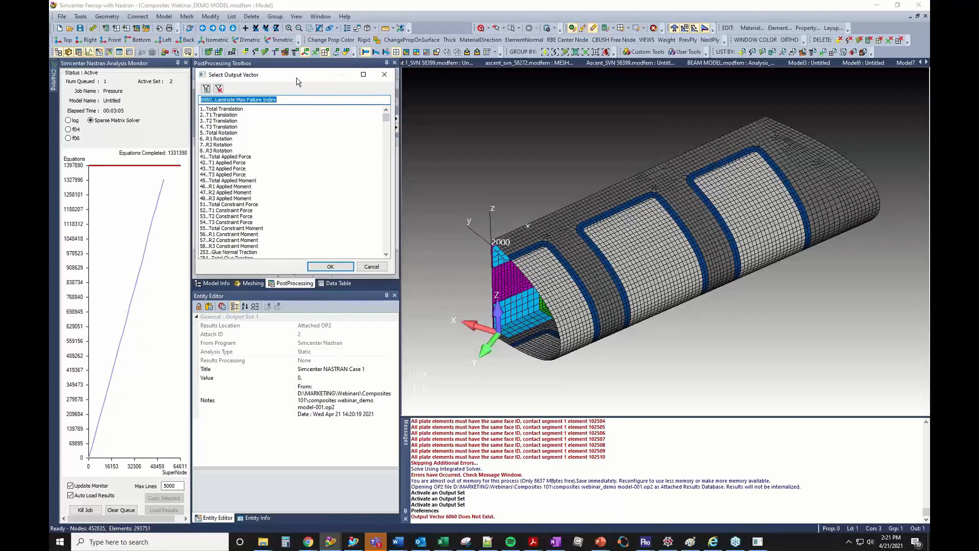
{"action": "left_click_drag", "start_coordinate": [290, 276], "coordinate": [291, 396]}
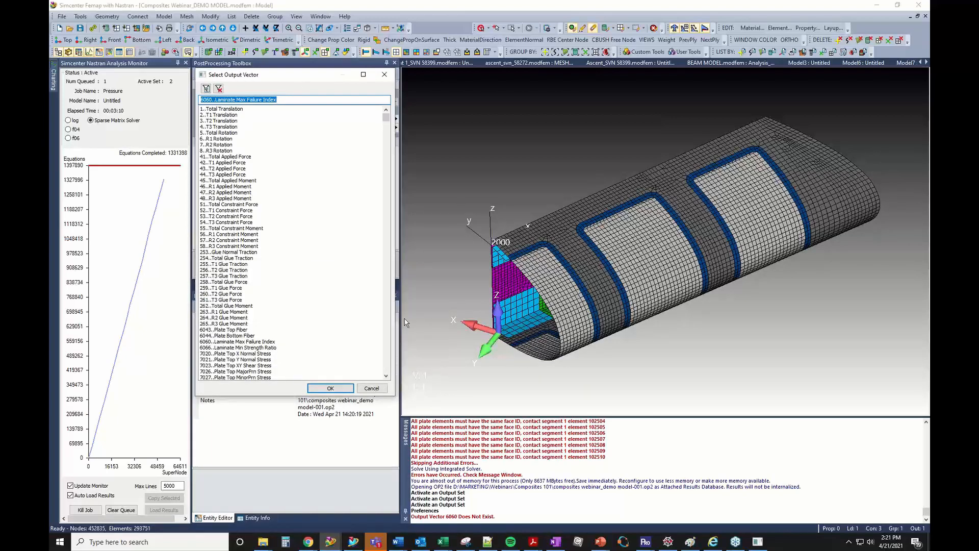
Step: Examine the available output vectors, including translations, constraint forces, glue forces, plate stresses and individual laminate ply results
{"action": "left_click", "coordinate": [234, 115]}
{"action": "mouse_move", "coordinate": [388, 121]}
{"action": "left_mouse_down"}
{"action": "mouse_move", "coordinate": [386, 175]}
{"action": "mouse_move", "coordinate": [389, 110]}
{"action": "left_mouse_up"}
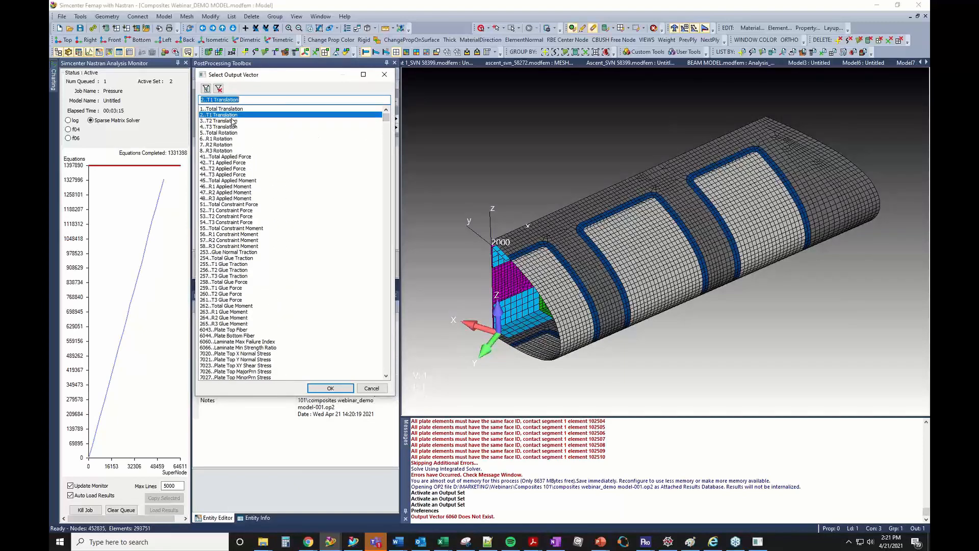
{"action": "left_click", "coordinate": [229, 126]}
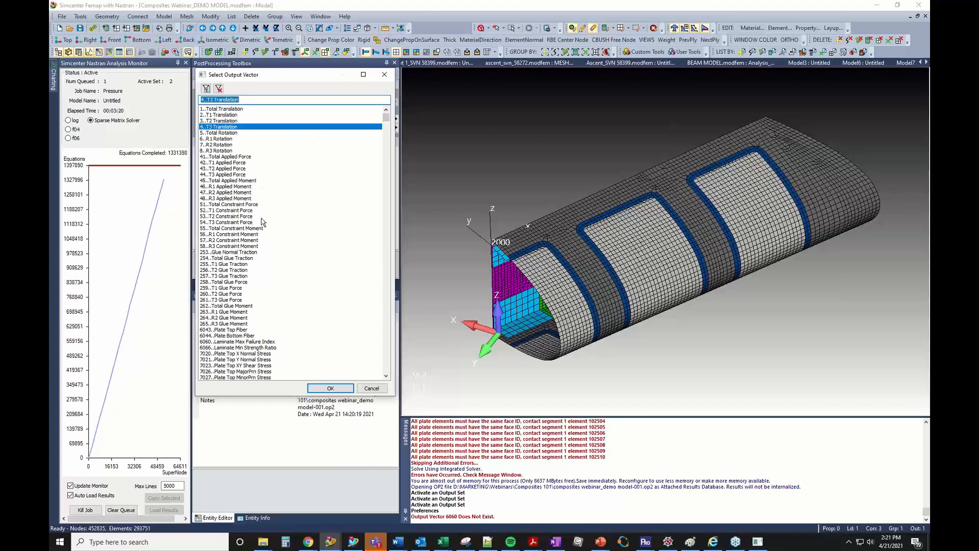
{"action": "left_click", "coordinate": [242, 211]}
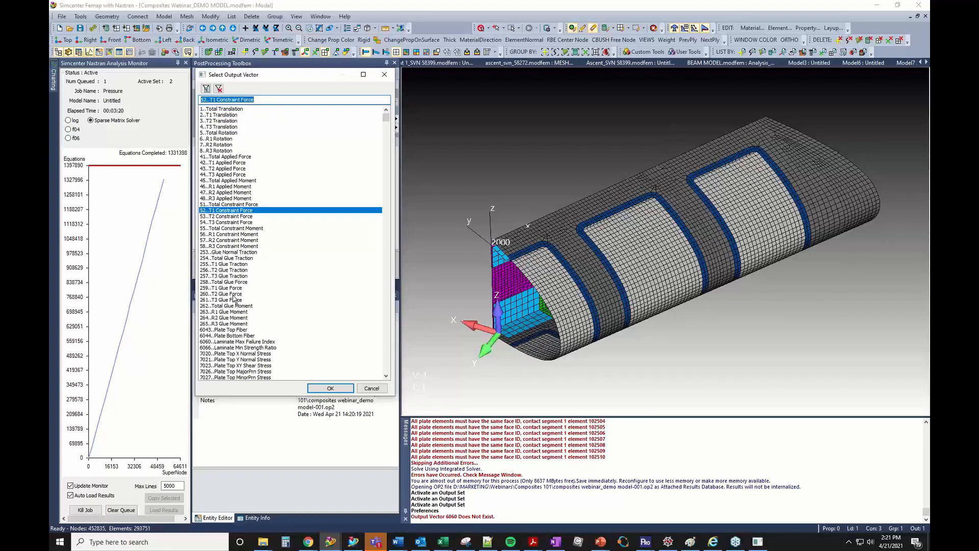
{"action": "scroll", "coordinate": [236, 304], "scroll_direction": "down", "scroll_amount": 1}
{"action": "scroll", "coordinate": [237, 301], "scroll_direction": "down", "scroll_amount": 3}
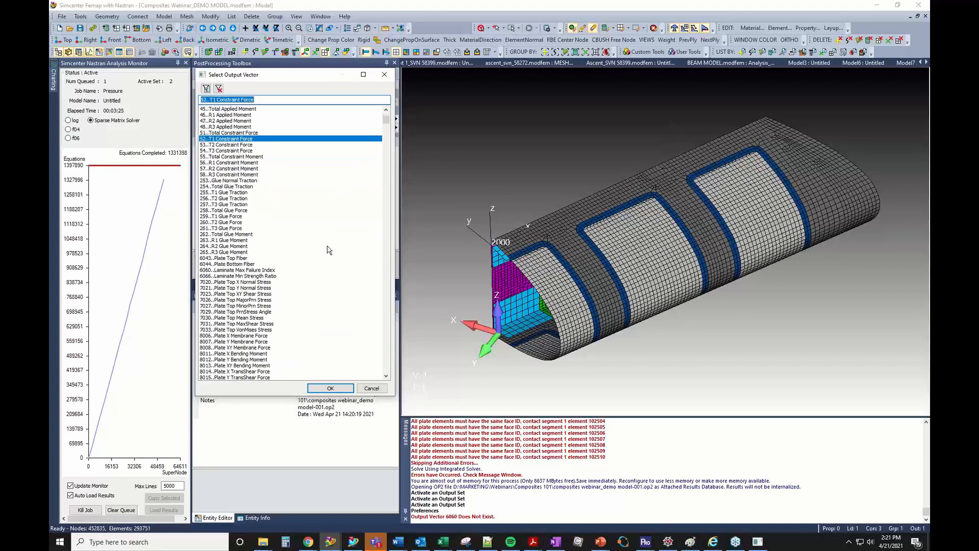
{"action": "left_click", "coordinate": [389, 176]}
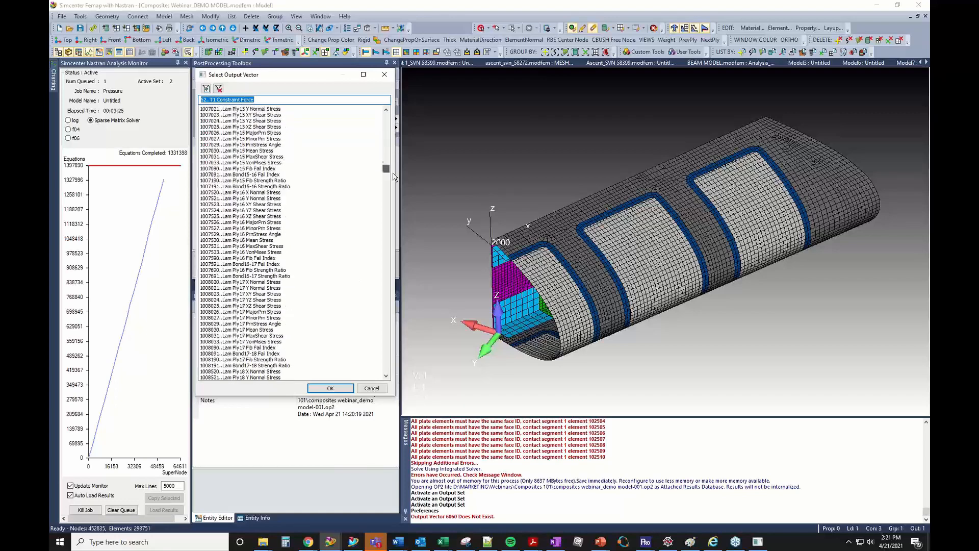
{"action": "scroll", "coordinate": [340, 204], "scroll_direction": "up", "scroll_amount": 15}
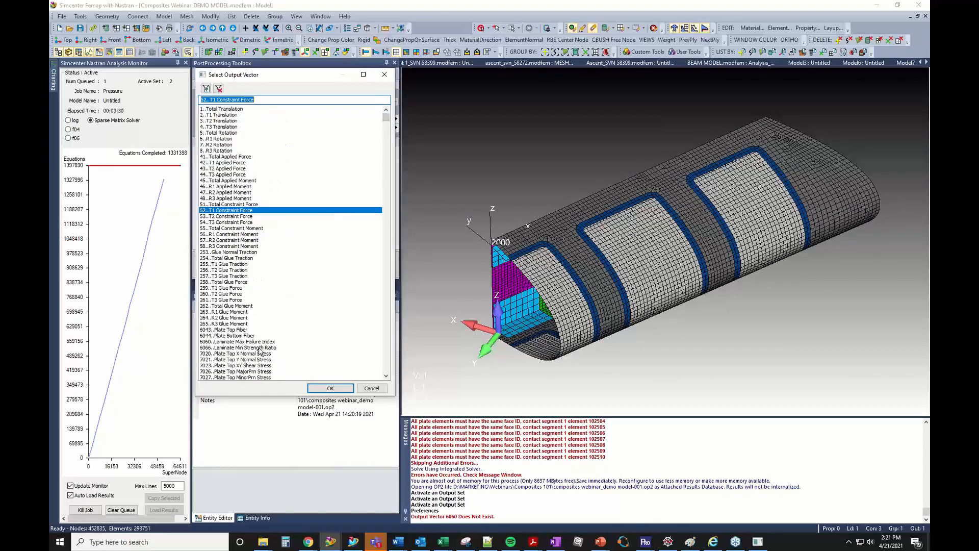
Step: Choose 6060..Laminate Max Failure Index as the output vector and display it as a contour on the wing
{"action": "left_click", "coordinate": [243, 341]}
{"action": "left_click", "coordinate": [331, 388]}
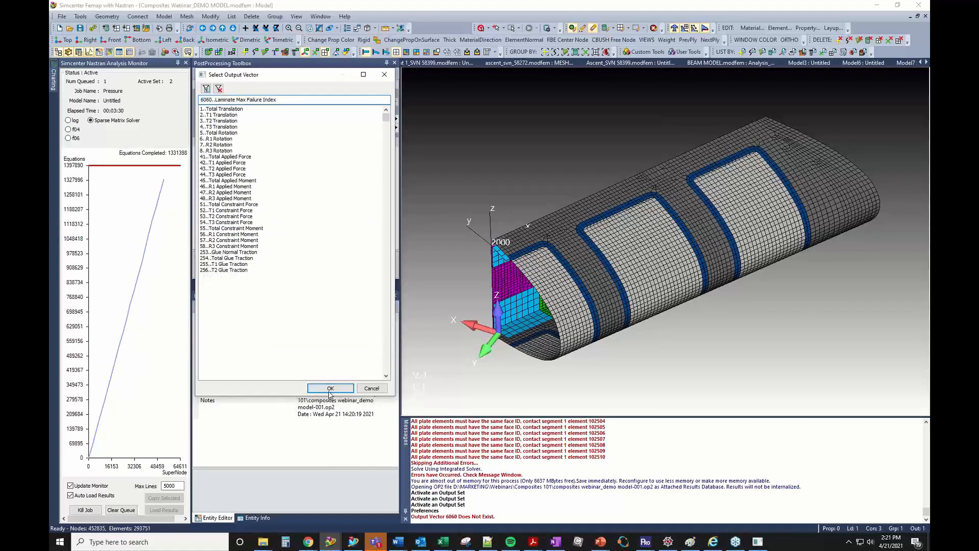
{"action": "left_click", "coordinate": [406, 53]}
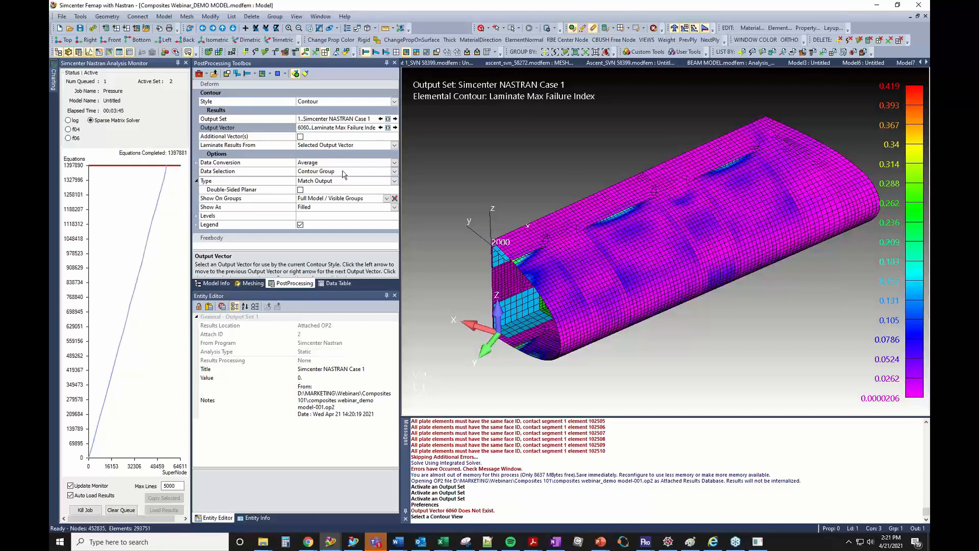
Step: Compare the No Average, Centroid Only and Max, Centroid Only data conversions on the contour, then return to Average
{"action": "left_click", "coordinate": [197, 165]}
{"action": "left_click", "coordinate": [374, 163]}
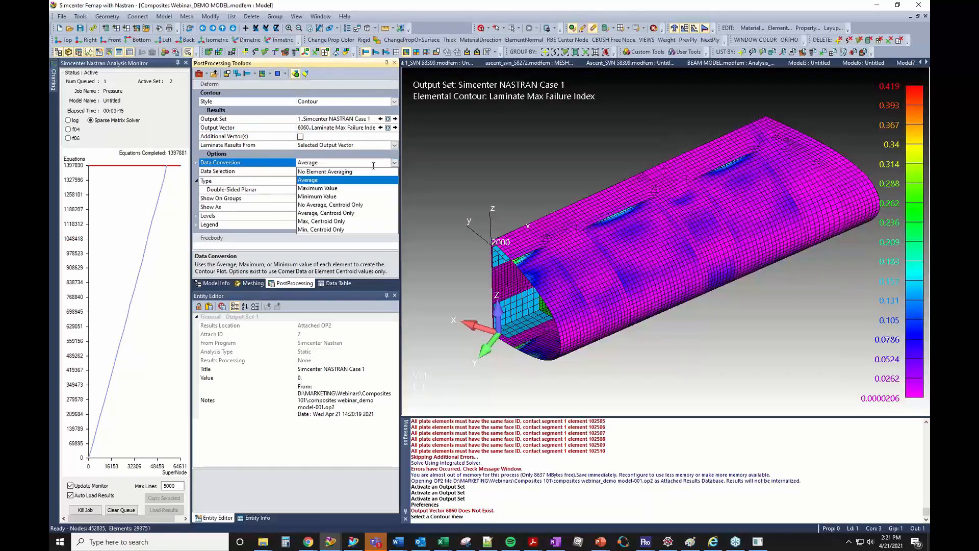
{"action": "left_click", "coordinate": [327, 205]}
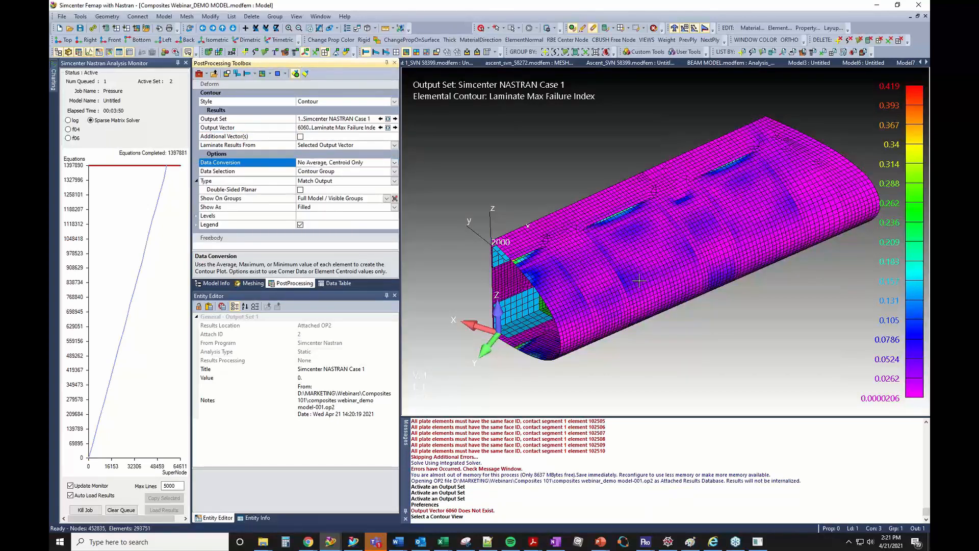
{"action": "left_click", "coordinate": [394, 162]}
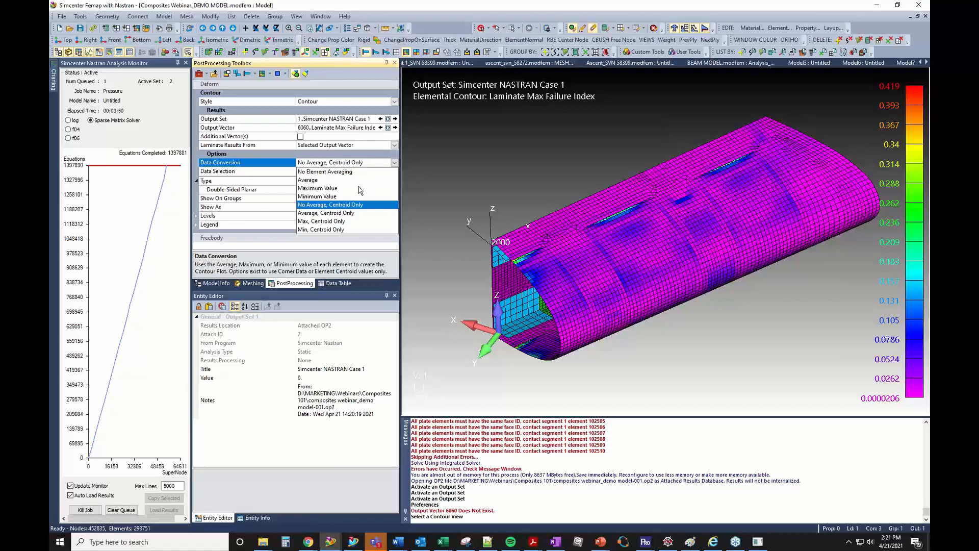
{"action": "left_click", "coordinate": [339, 221]}
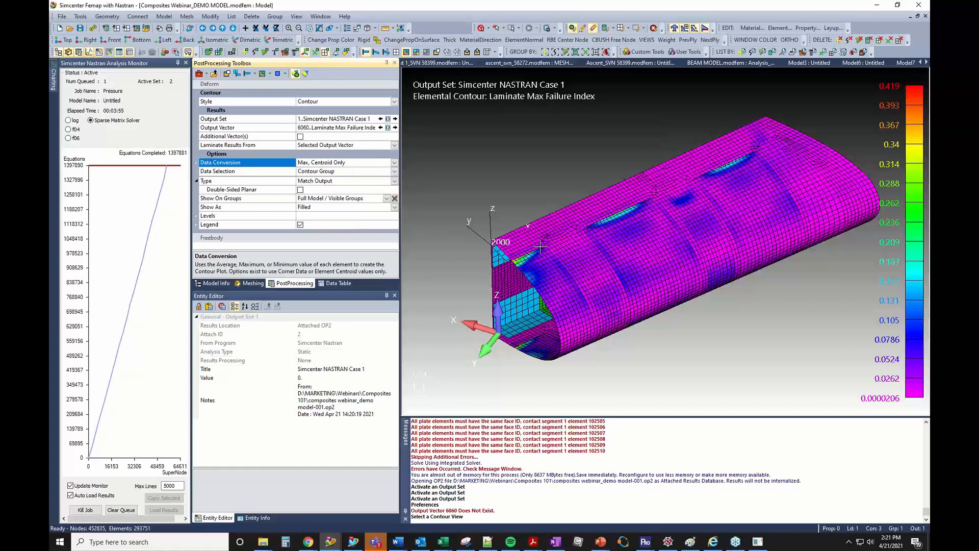
{"action": "left_click", "coordinate": [394, 162]}
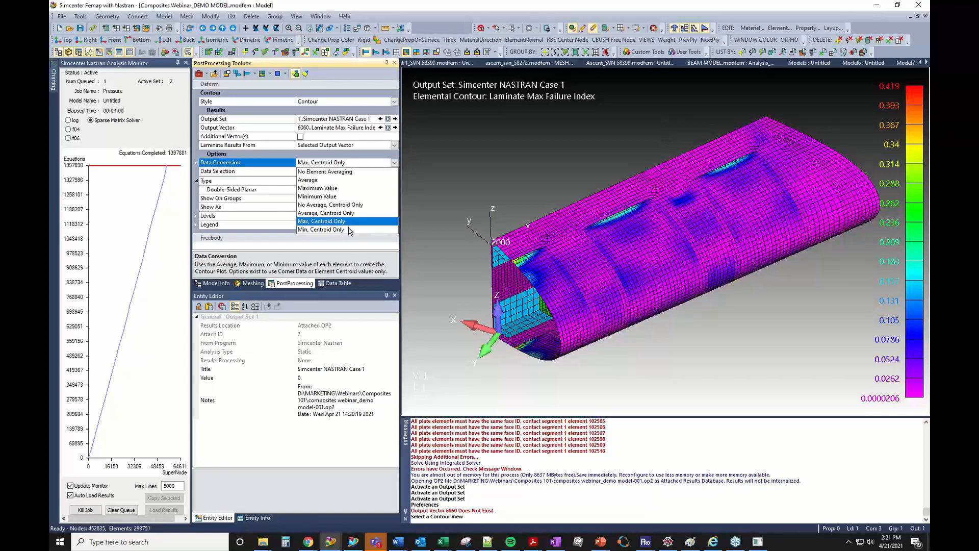
{"action": "left_click", "coordinate": [356, 179]}
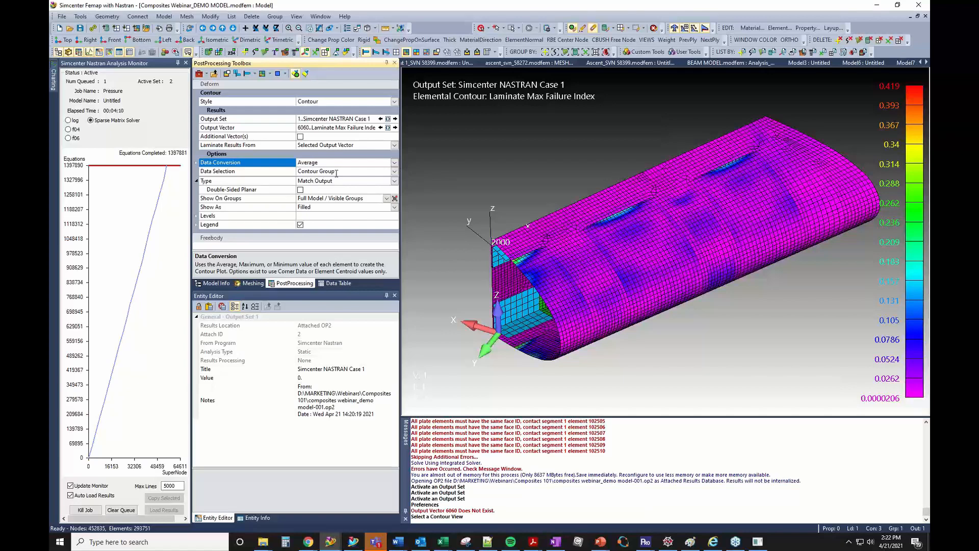
Step: Set the contour's data conversion to No Average, Centroid Only and turn off continuous colors in its levels
{"action": "left_click", "coordinate": [394, 162]}
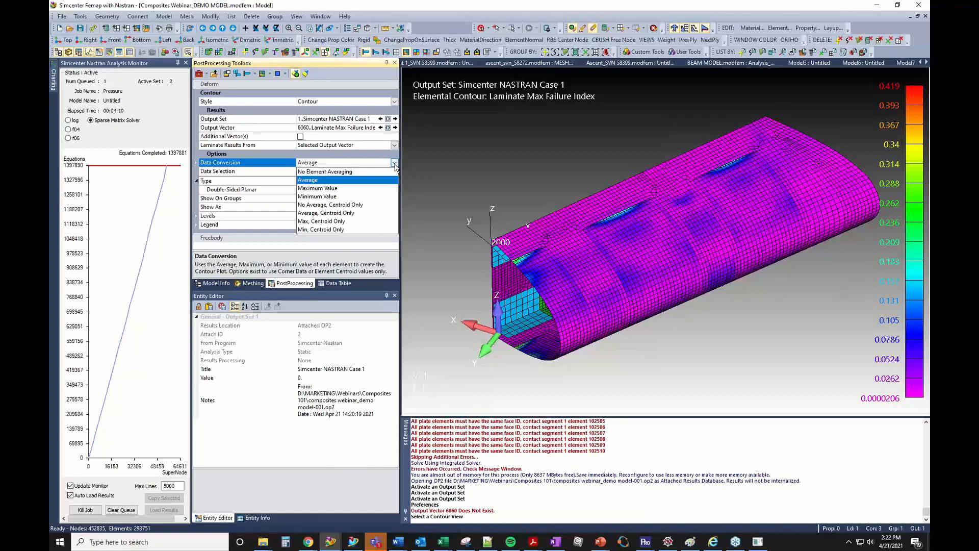
{"action": "left_click", "coordinate": [329, 204]}
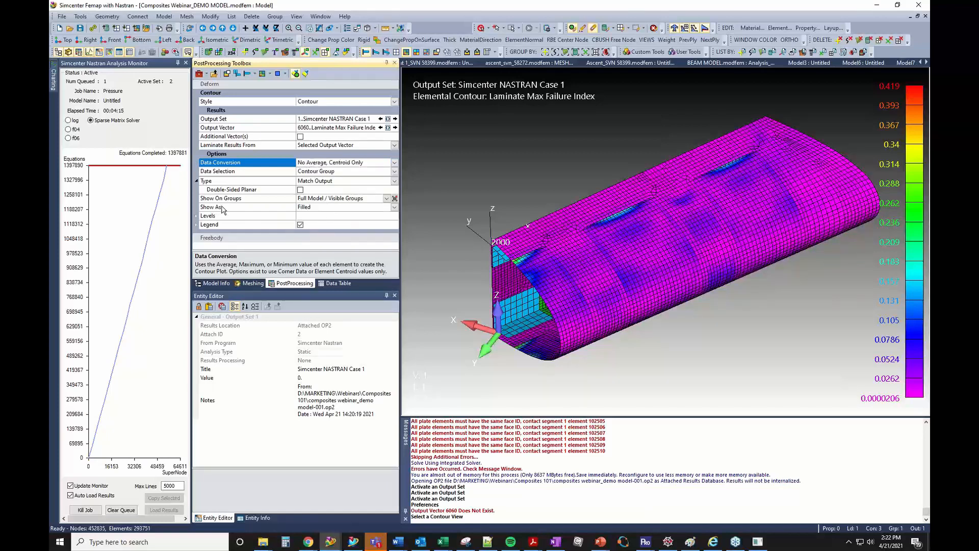
{"action": "left_click", "coordinate": [197, 215]}
{"action": "scroll", "coordinate": [217, 232], "scroll_direction": "down", "scroll_amount": 2}
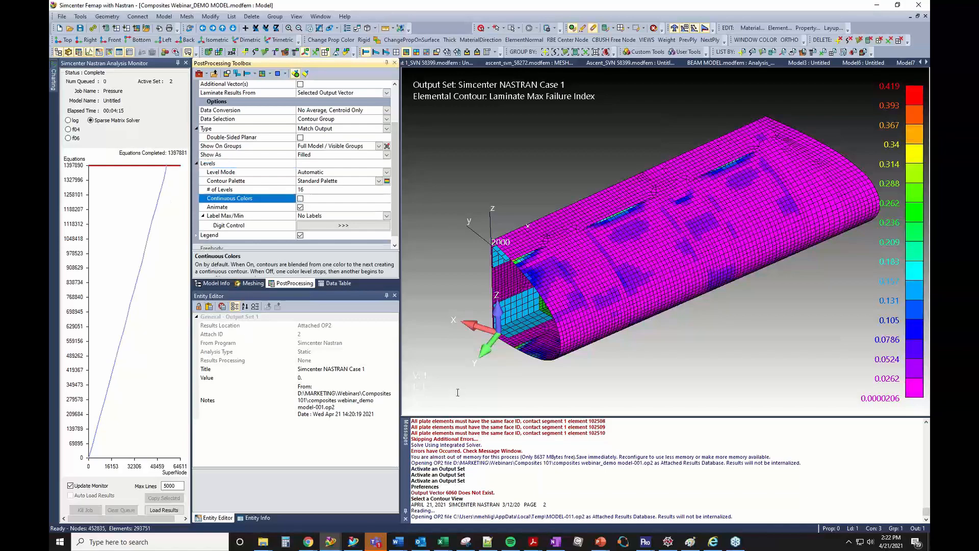
{"action": "left_click", "coordinate": [272, 202]}
Step: Inspect the wing's banded contour, try the Max, Centroid Only data conversion, and set the conversion to Average
{"action": "scroll", "coordinate": [576, 256], "scroll_direction": "up", "scroll_amount": 2}
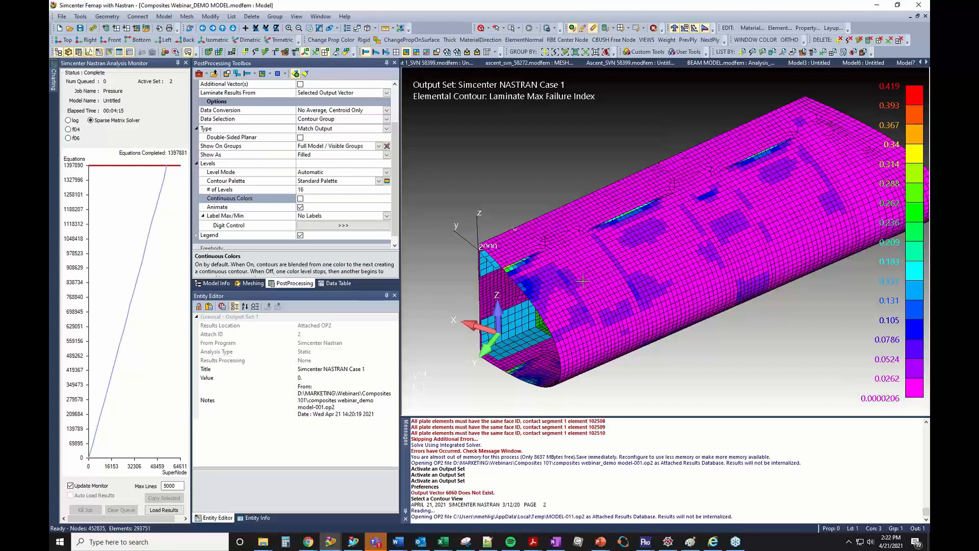
{"action": "scroll", "coordinate": [602, 293], "scroll_direction": "down", "scroll_amount": 2}
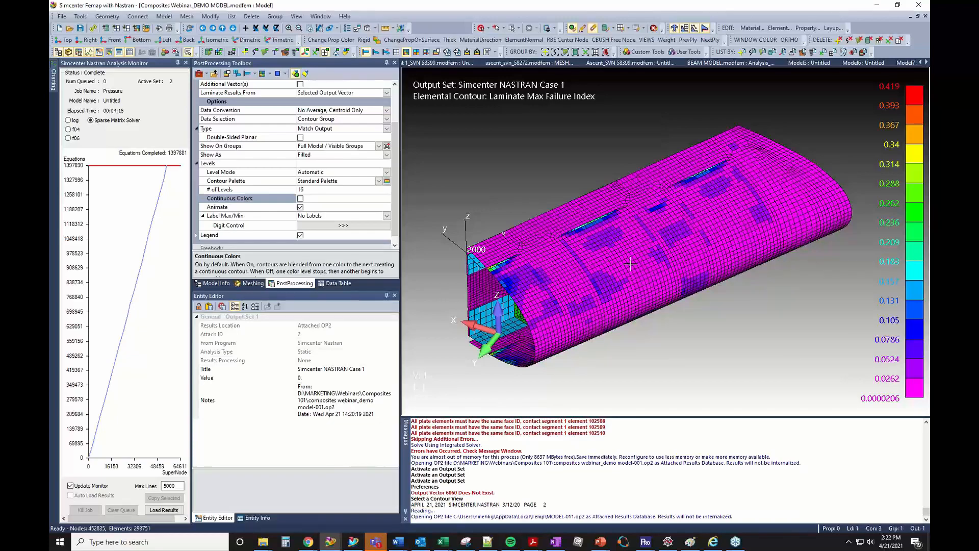
{"action": "scroll", "coordinate": [630, 264], "scroll_direction": "up", "scroll_amount": 3}
{"action": "scroll", "coordinate": [630, 264], "scroll_direction": "down", "scroll_amount": 2}
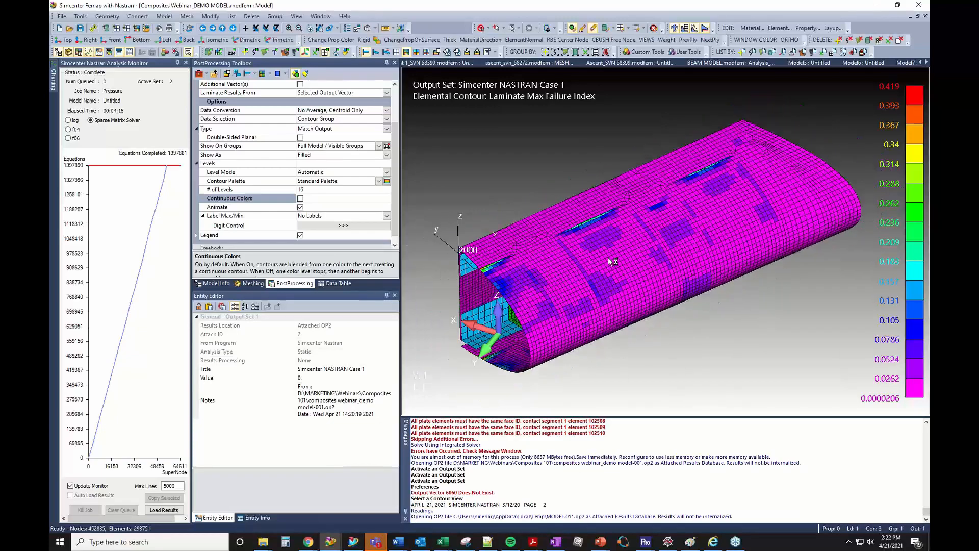
{"action": "left_click", "coordinate": [385, 110]}
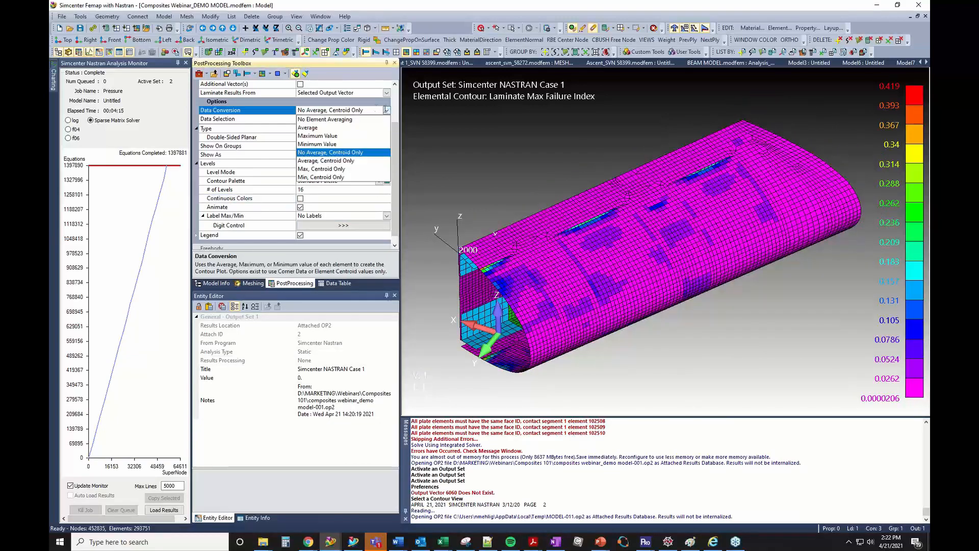
{"action": "left_click", "coordinate": [320, 170]}
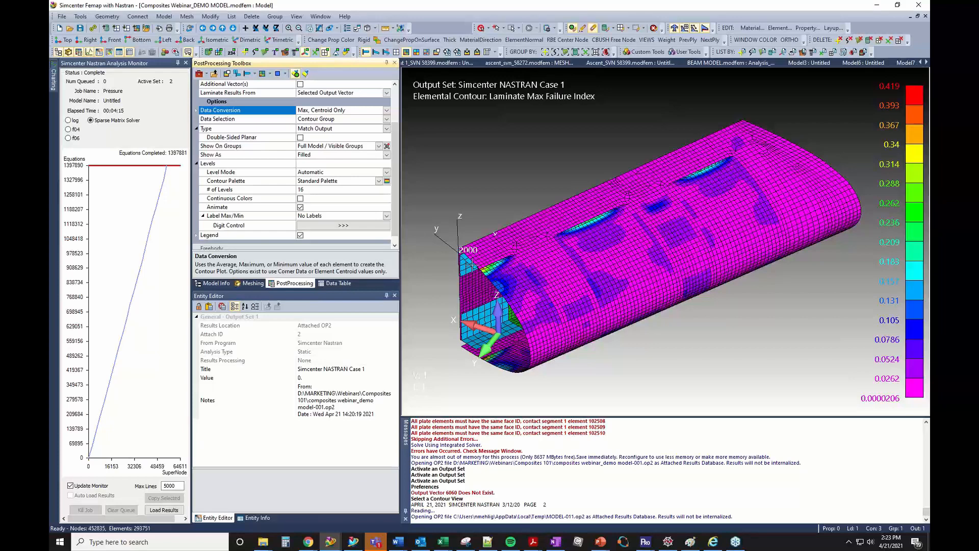
{"action": "left_click", "coordinate": [386, 111]}
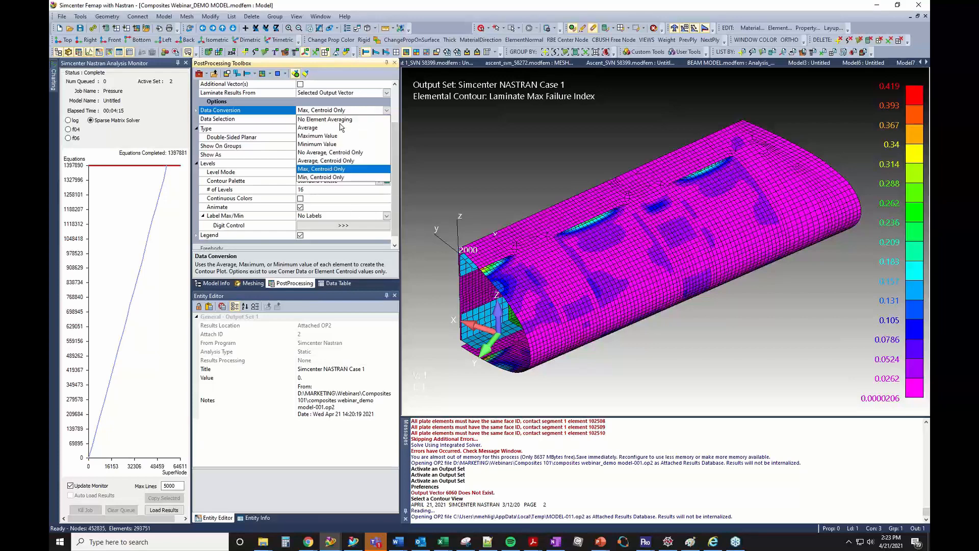
{"action": "left_click", "coordinate": [308, 128]}
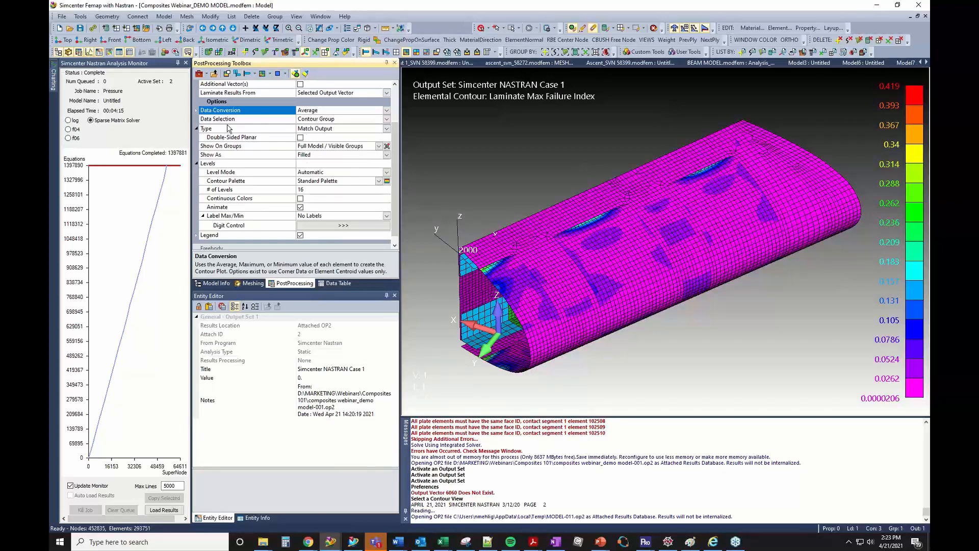
Step: Review the output set, deform and contour vector choices in Select PostProcessing Data, and close it without changes
{"action": "scroll", "coordinate": [260, 135], "scroll_direction": "up", "scroll_amount": 2}
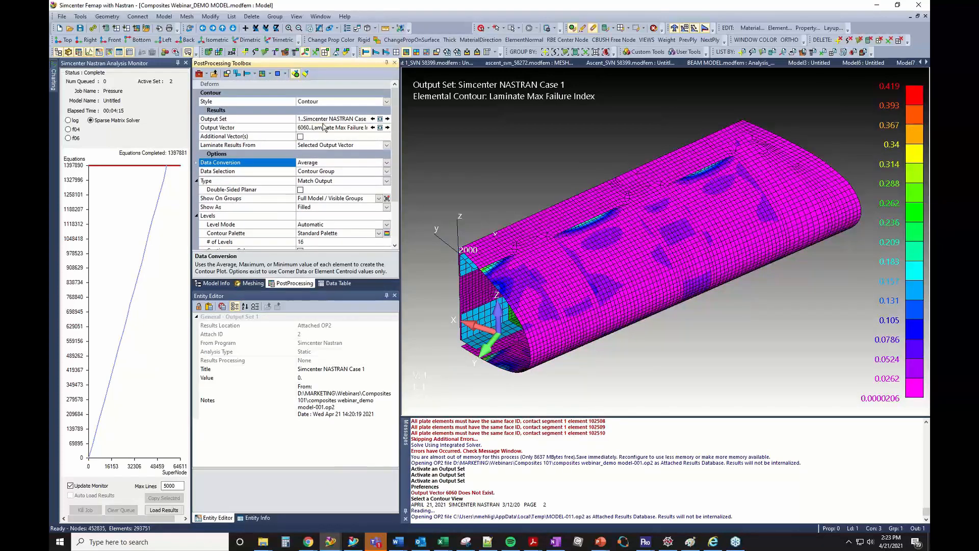
{"action": "left_click", "coordinate": [438, 54]}
{"action": "left_click_drag", "start_coordinate": [489, 390], "coordinate": [606, 162]}
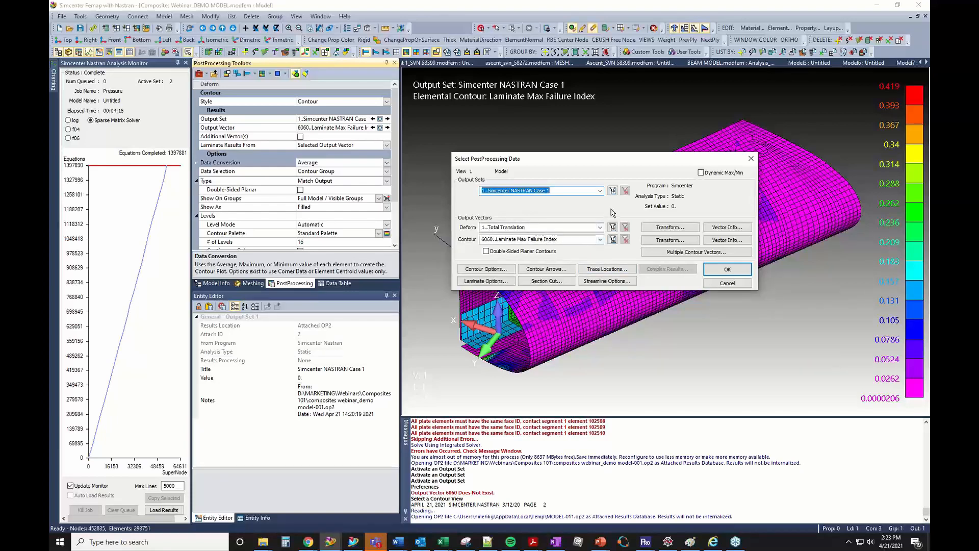
{"action": "left_click", "coordinate": [599, 190]}
{"action": "left_click", "coordinate": [580, 200]}
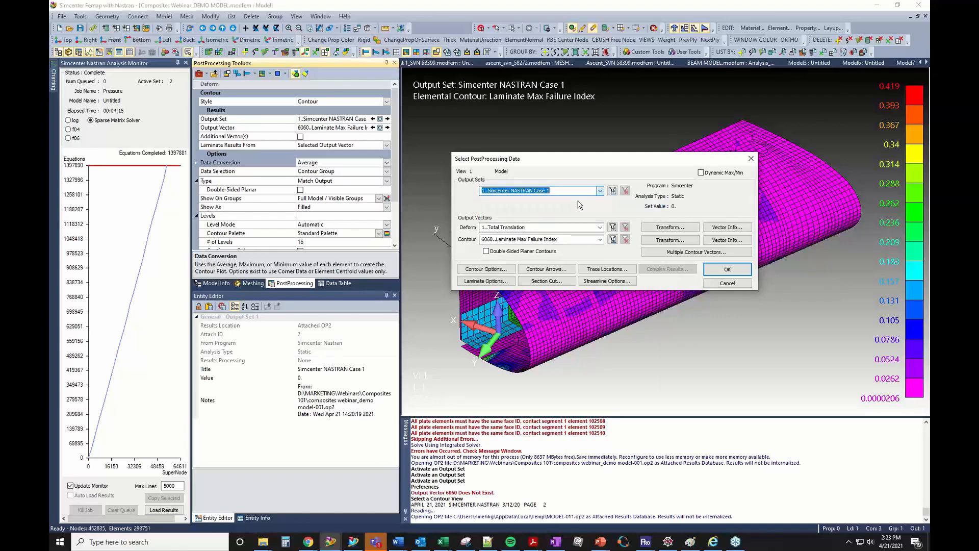
{"action": "left_click", "coordinate": [600, 229]}
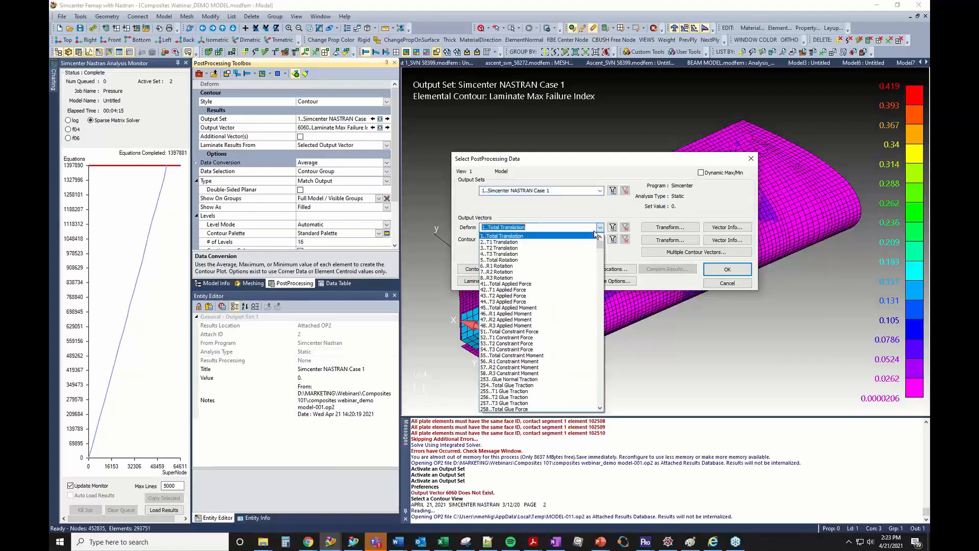
{"action": "left_click", "coordinate": [600, 229]}
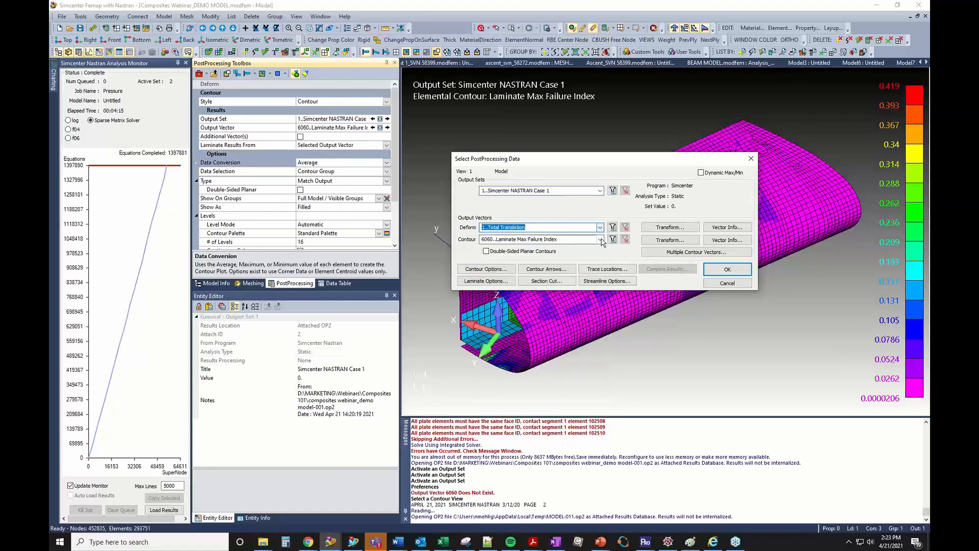
{"action": "left_click", "coordinate": [600, 239]}
{"action": "left_click", "coordinate": [572, 248]}
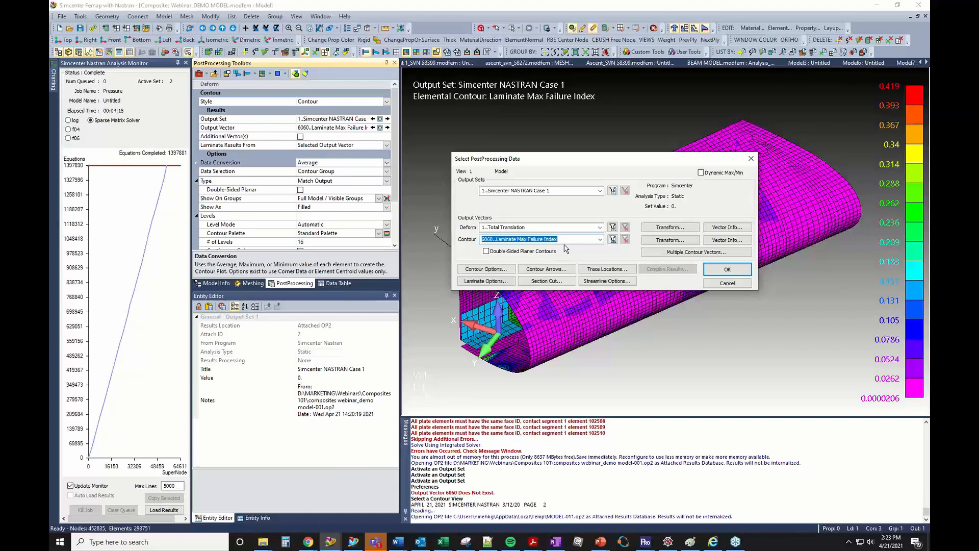
{"action": "left_click_drag", "start_coordinate": [600, 161], "coordinate": [648, 189]}
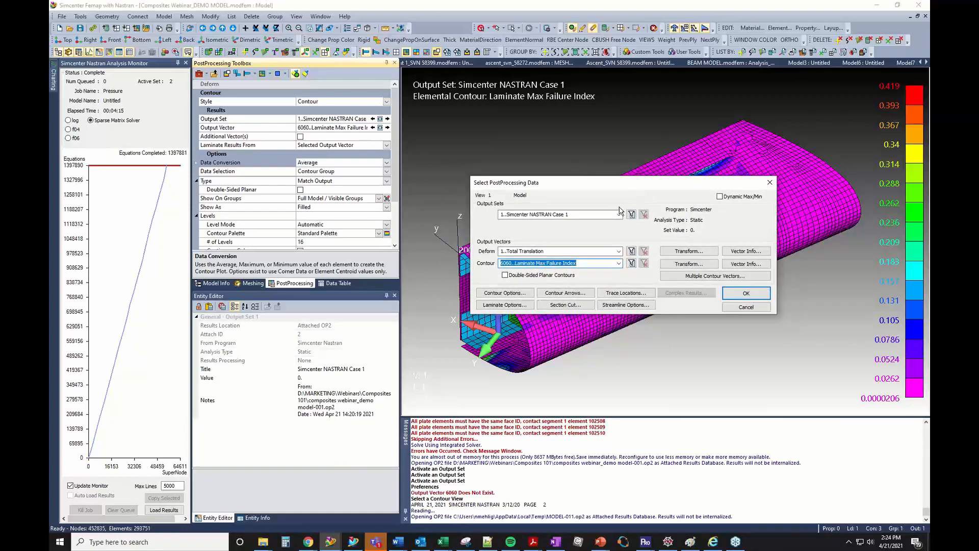
{"action": "left_click", "coordinate": [744, 307]}
Step: Expand the Pressure study in the results and compare its output set titles with the three skin pressure load sets
{"action": "left_click", "coordinate": [213, 283]}
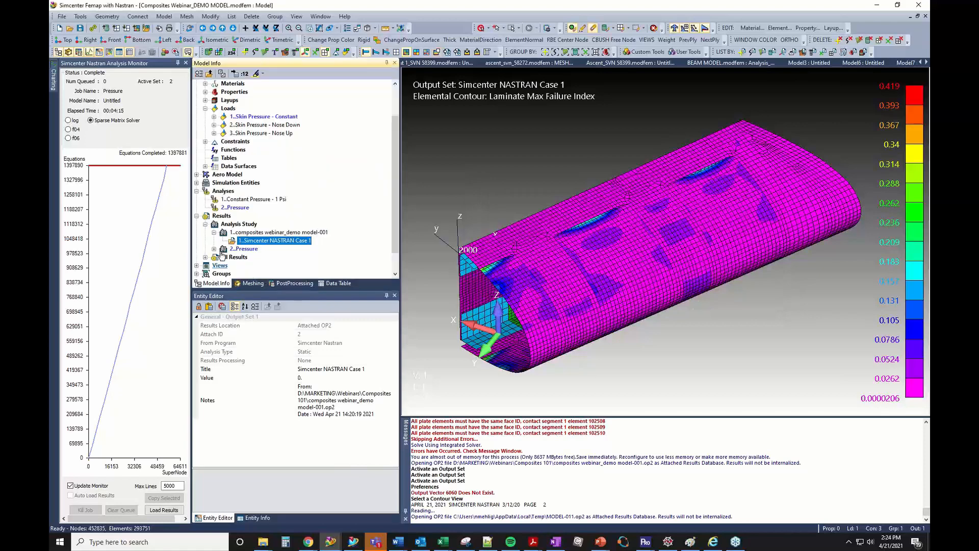
{"action": "left_click", "coordinate": [215, 248]}
{"action": "scroll", "coordinate": [313, 253], "scroll_direction": "down", "scroll_amount": 2}
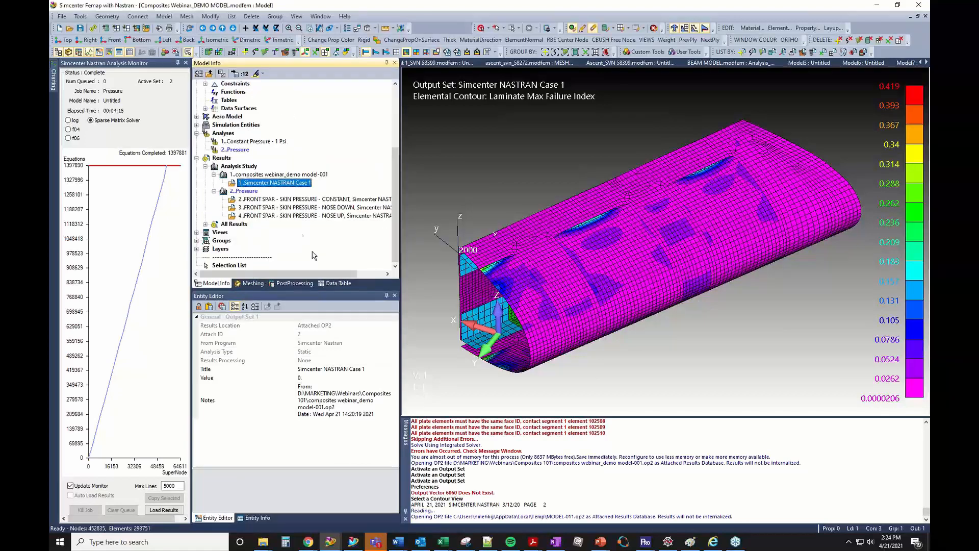
{"action": "left_click", "coordinate": [294, 200]}
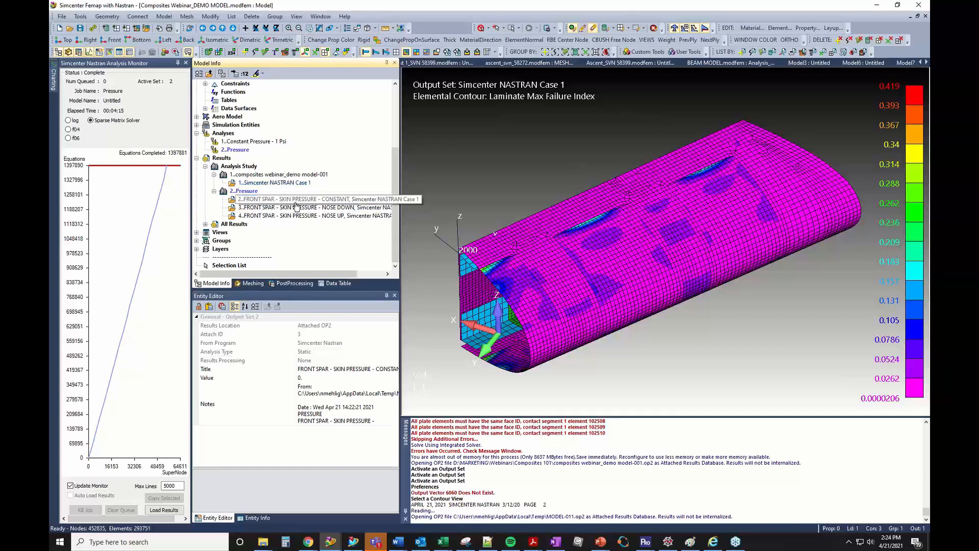
{"action": "scroll", "coordinate": [327, 223], "scroll_direction": "right", "scroll_amount": 2}
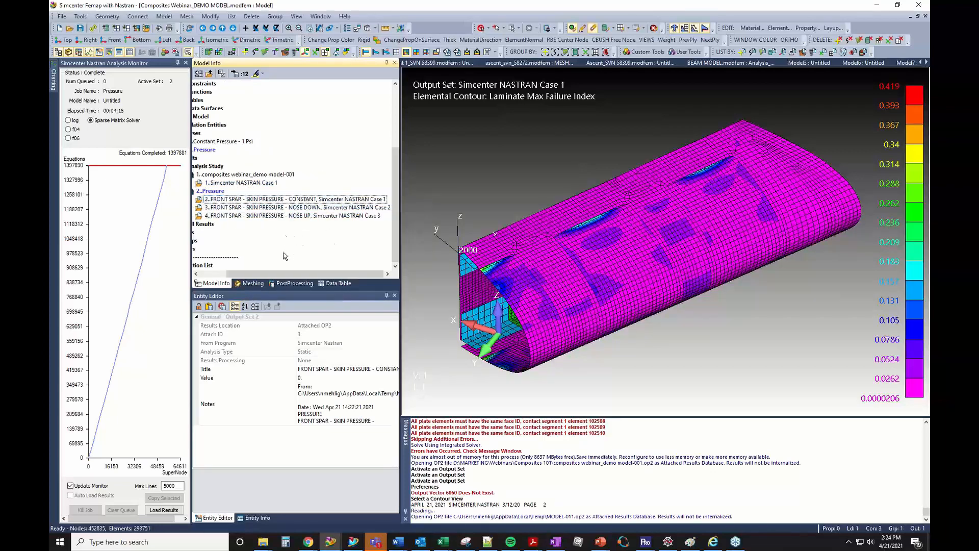
{"action": "left_click_drag", "start_coordinate": [283, 274], "coordinate": [262, 274]}
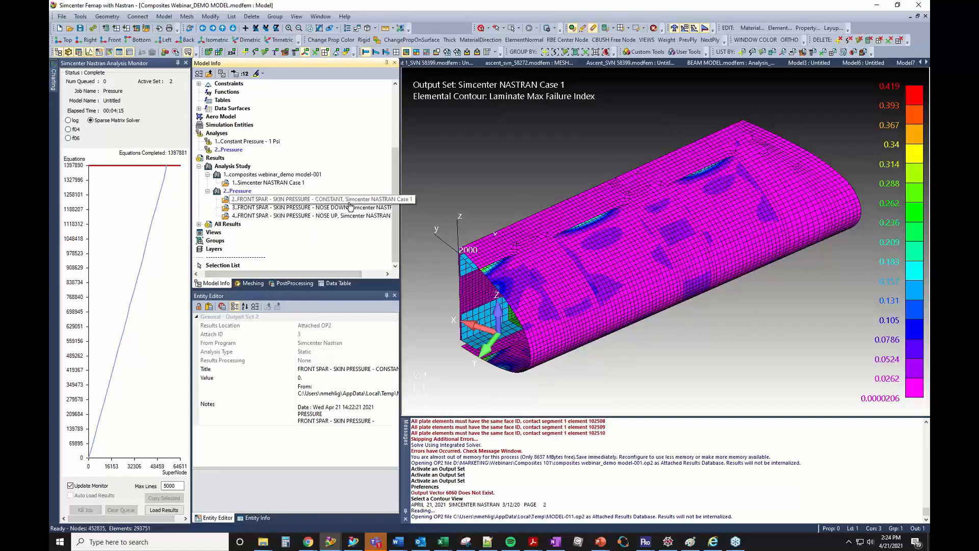
{"action": "scroll", "coordinate": [350, 206], "scroll_direction": "up", "scroll_amount": 4}
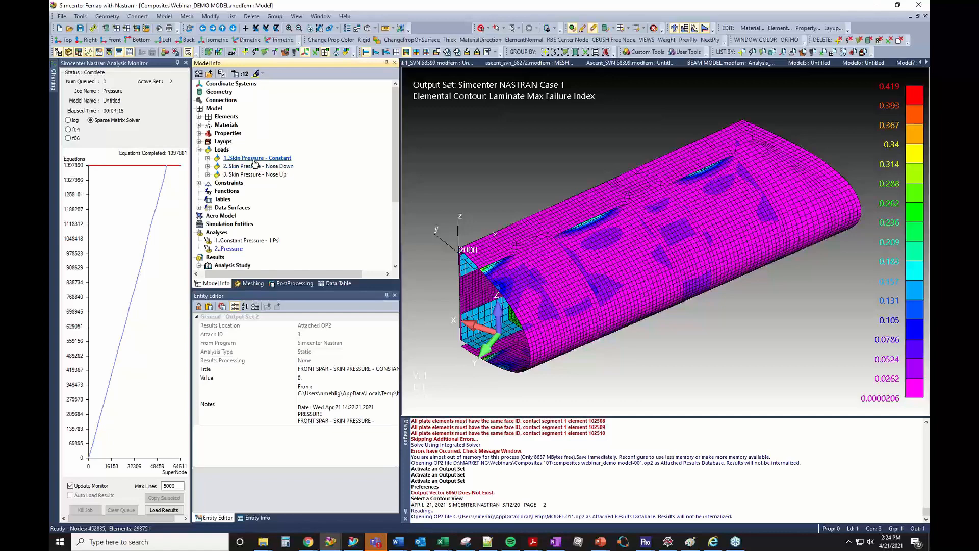
{"action": "scroll", "coordinate": [255, 174], "scroll_direction": "down", "scroll_amount": 3}
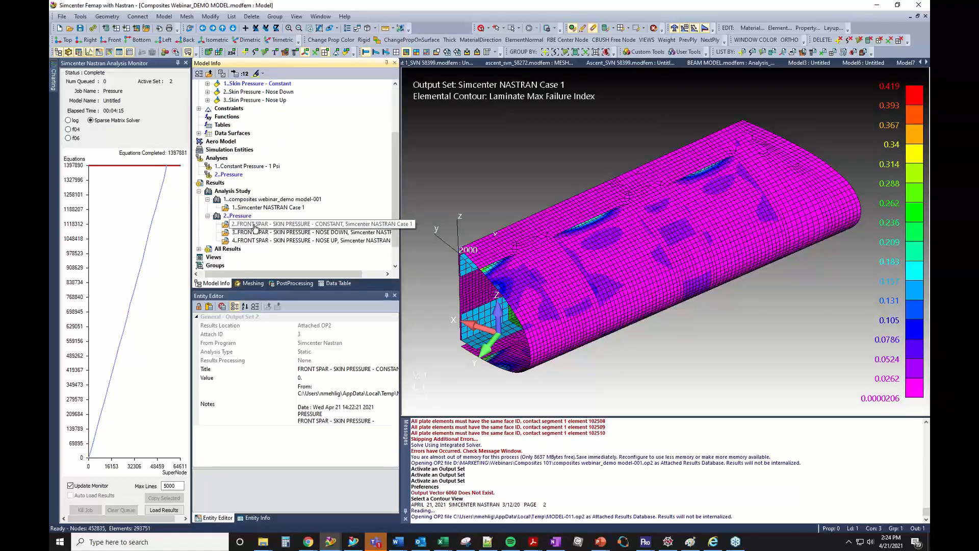
Step: Expand the constraints and check the Front Spar constraint set against the output set titles of the Pressure study
{"action": "left_click", "coordinate": [199, 108]}
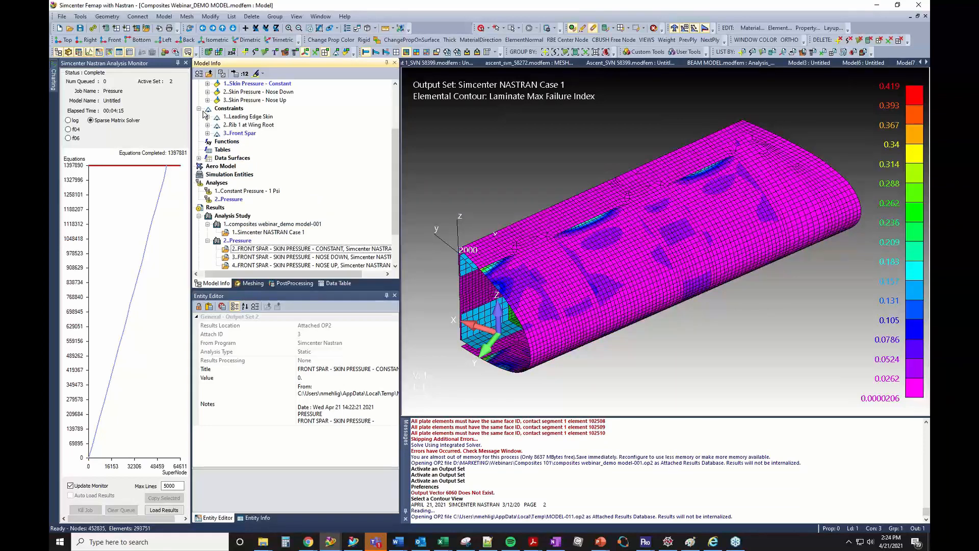
{"action": "left_click", "coordinate": [241, 135]}
{"action": "scroll", "coordinate": [314, 203], "scroll_direction": "down", "scroll_amount": 2}
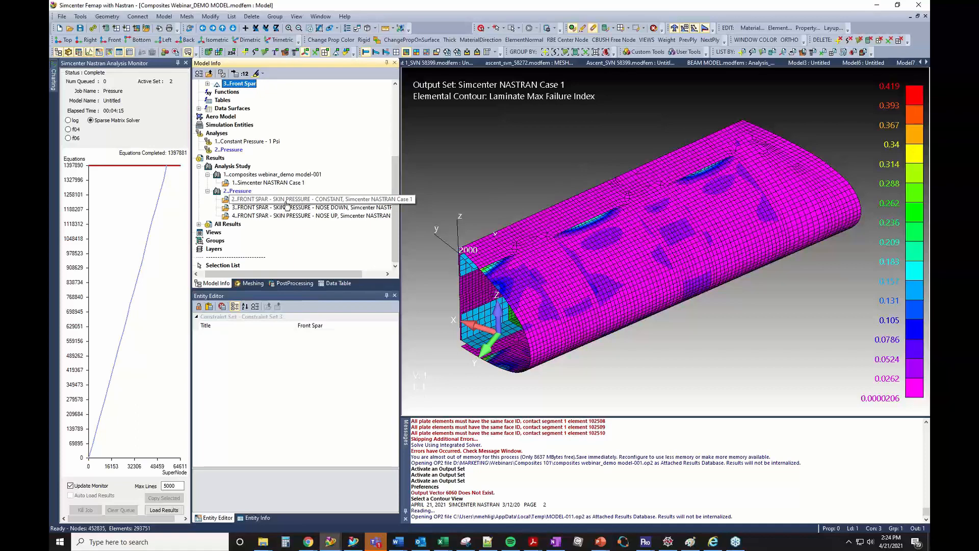
{"action": "scroll", "coordinate": [297, 210], "scroll_direction": "up", "scroll_amount": 4}
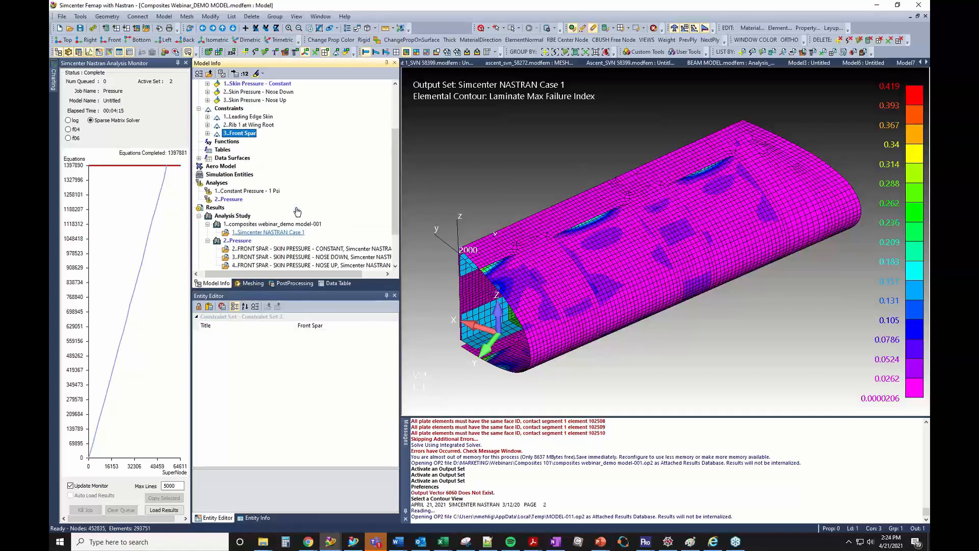
{"action": "scroll", "coordinate": [297, 207], "scroll_direction": "down", "scroll_amount": 4}
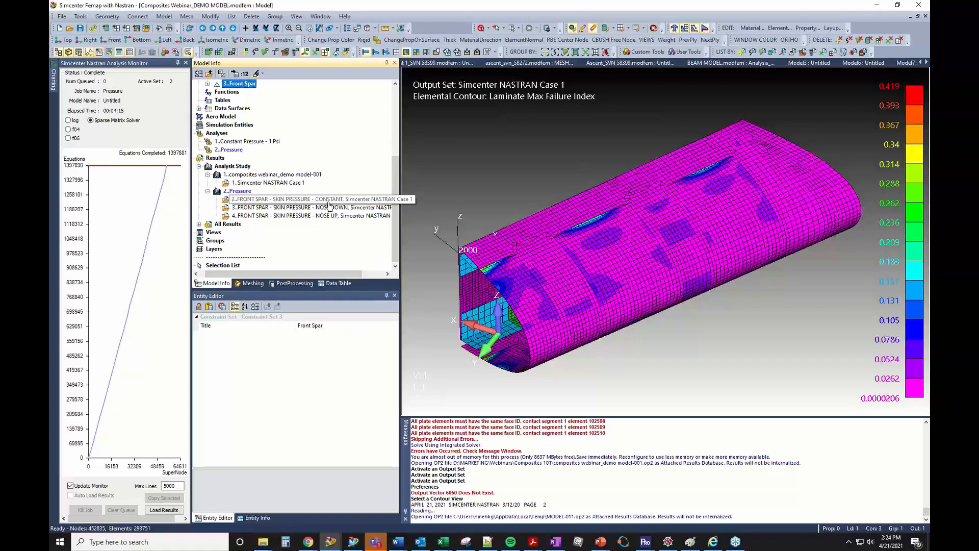
{"action": "scroll", "coordinate": [309, 205], "scroll_direction": "up", "scroll_amount": 2}
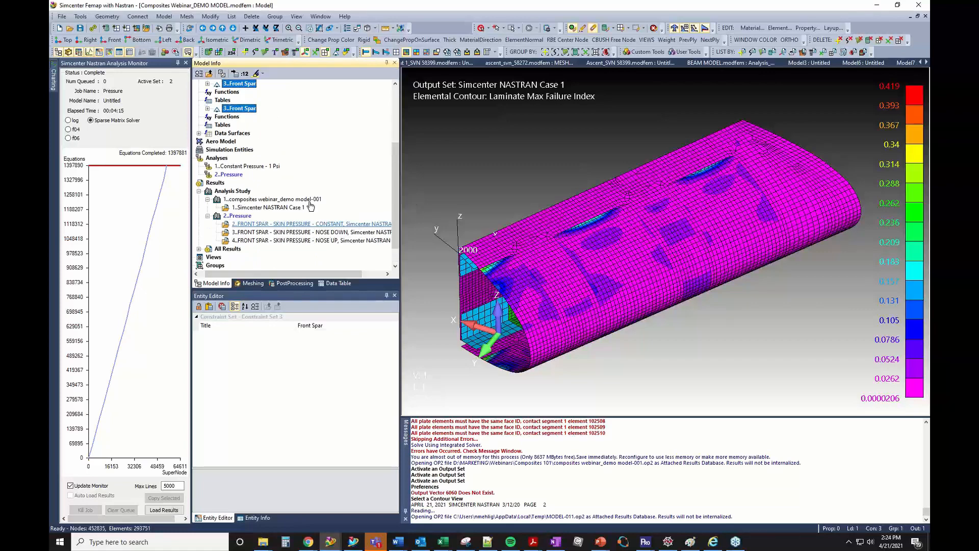
{"action": "scroll", "coordinate": [318, 219], "scroll_direction": "down", "scroll_amount": 2}
{"action": "mouse_move", "coordinate": [331, 273]}
{"action": "left_mouse_down"}
{"action": "mouse_move", "coordinate": [343, 272]}
{"action": "mouse_move", "coordinate": [325, 274]}
{"action": "left_mouse_up"}
{"action": "left_click", "coordinate": [291, 201]}
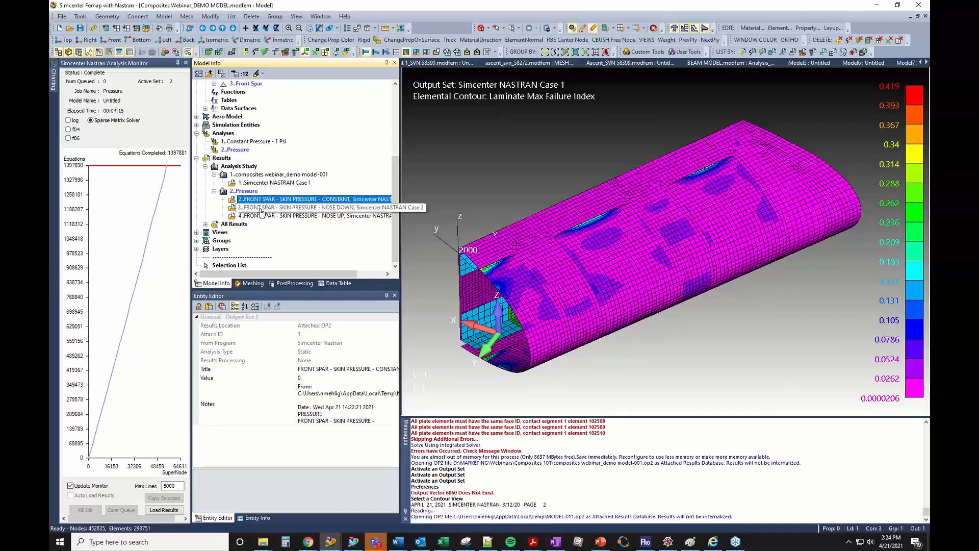
{"action": "left_click", "coordinate": [242, 192]}
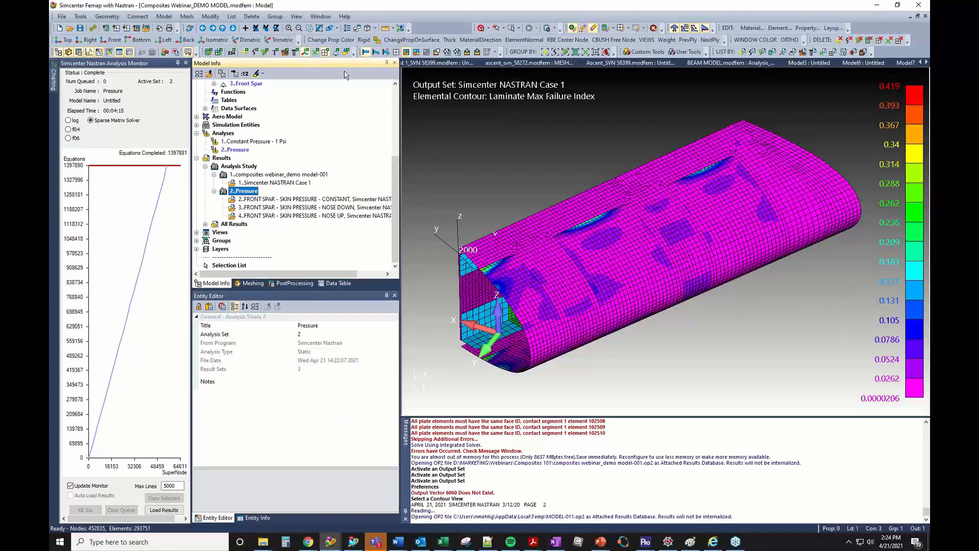
Step: Set up an Envelope operation in Process Output Data for one or more selected output vectors, using the Envelope All Selected Vectors approach
{"action": "left_click", "coordinate": [210, 17]}
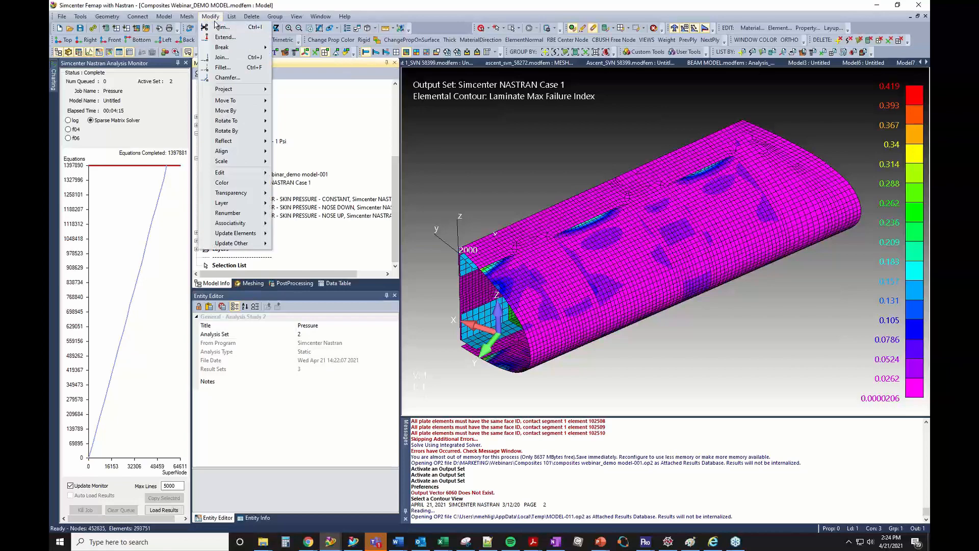
{"action": "mouse_move", "coordinate": [164, 17]}
{"action": "mouse_move", "coordinate": [179, 168]}
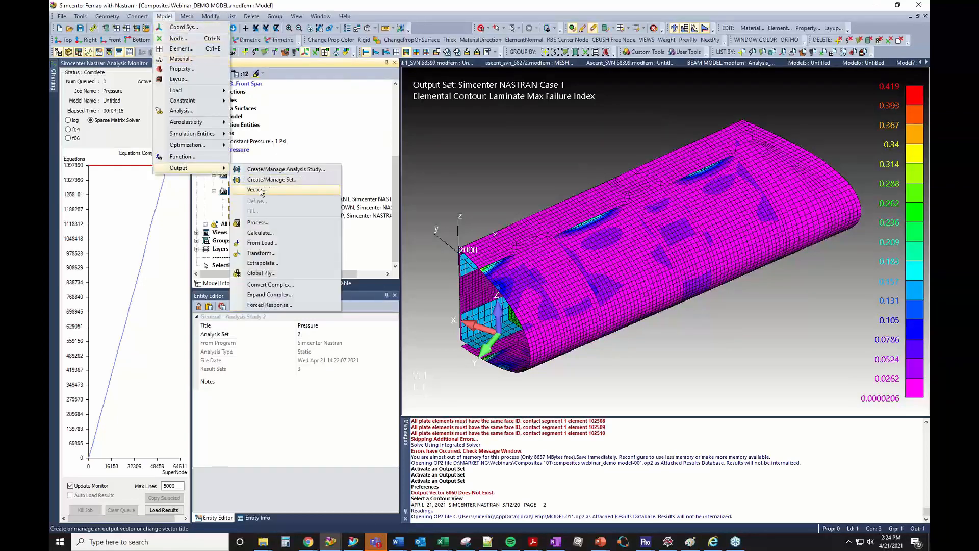
{"action": "left_click", "coordinate": [258, 223]}
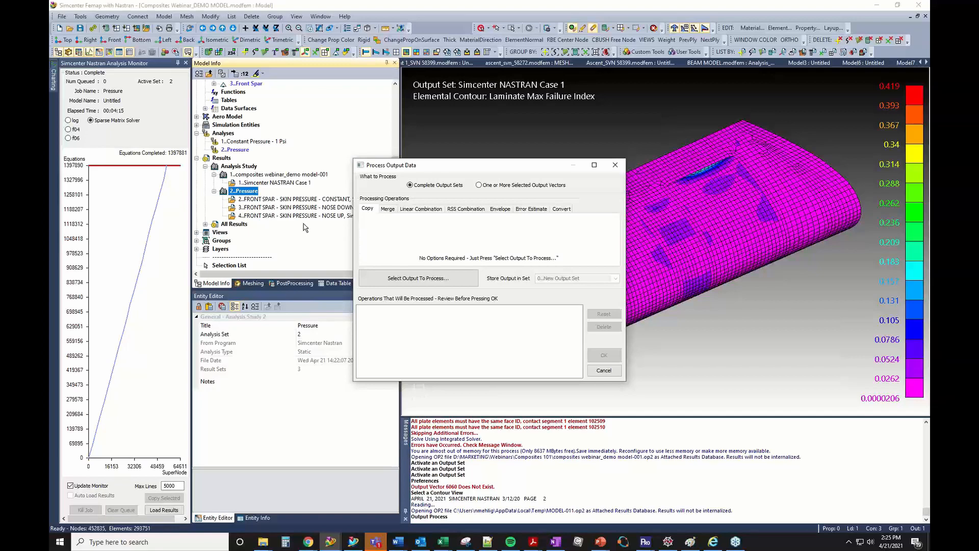
{"action": "left_click", "coordinate": [500, 209]}
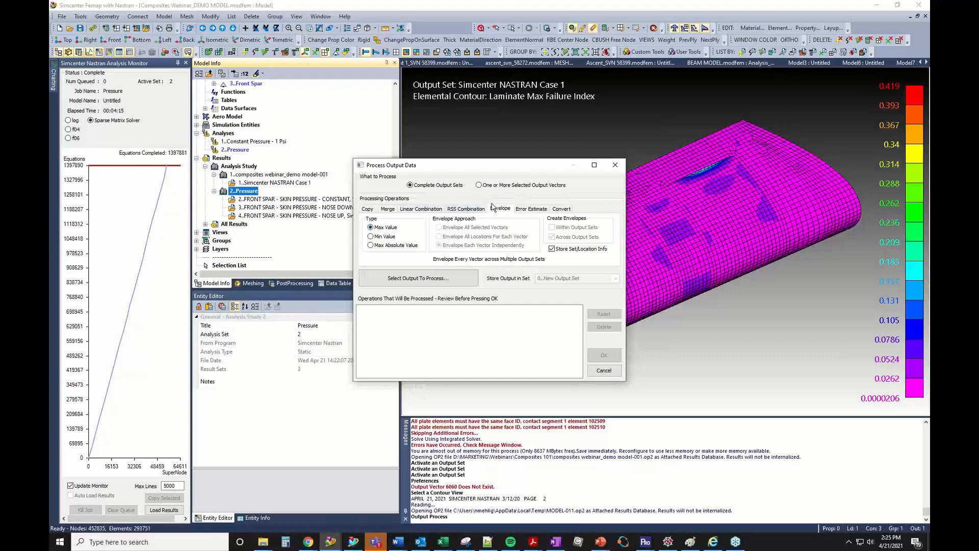
{"action": "left_click_drag", "start_coordinate": [457, 165], "coordinate": [443, 143]}
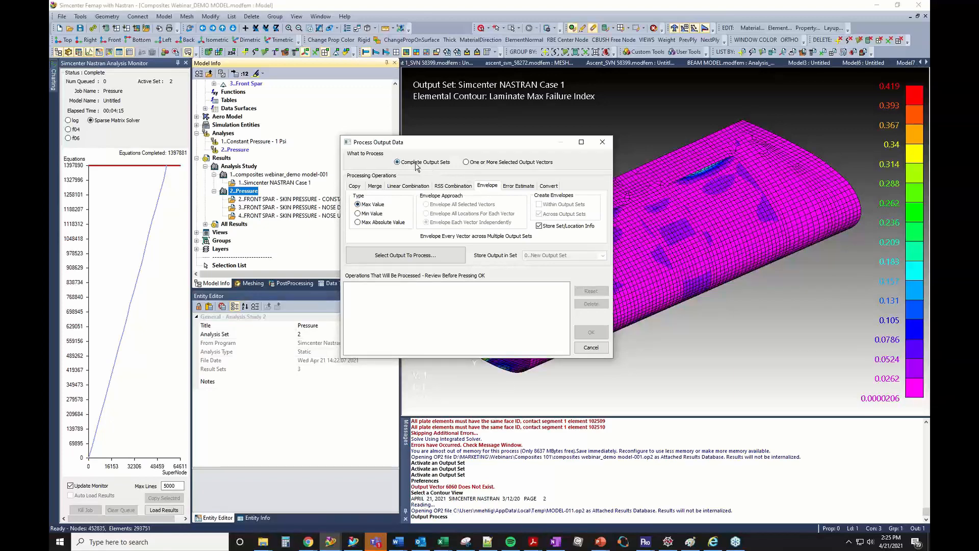
{"action": "left_click", "coordinate": [474, 163]}
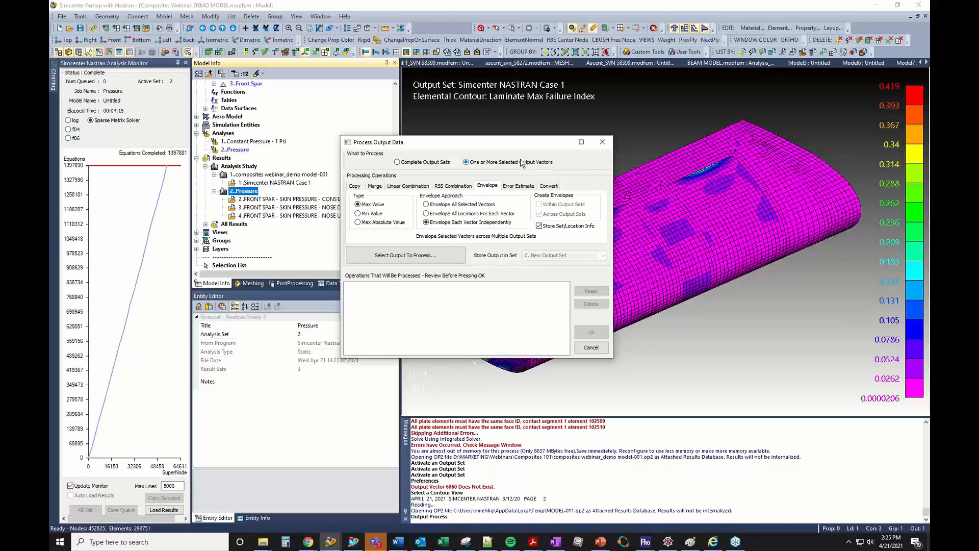
{"action": "left_click", "coordinate": [442, 206]}
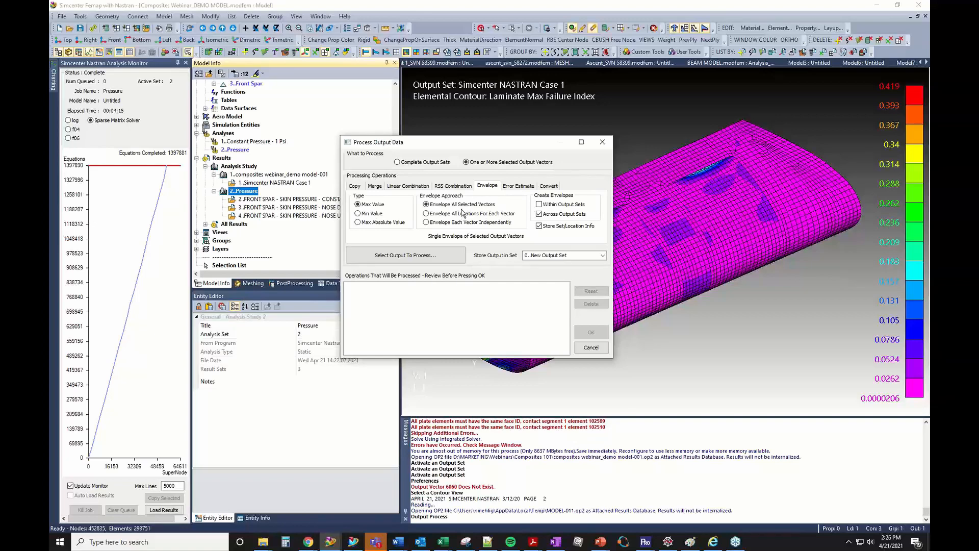
{"action": "left_click", "coordinate": [413, 259]}
{"action": "left_click", "coordinate": [332, 363]}
{"action": "left_click", "coordinate": [332, 372]}
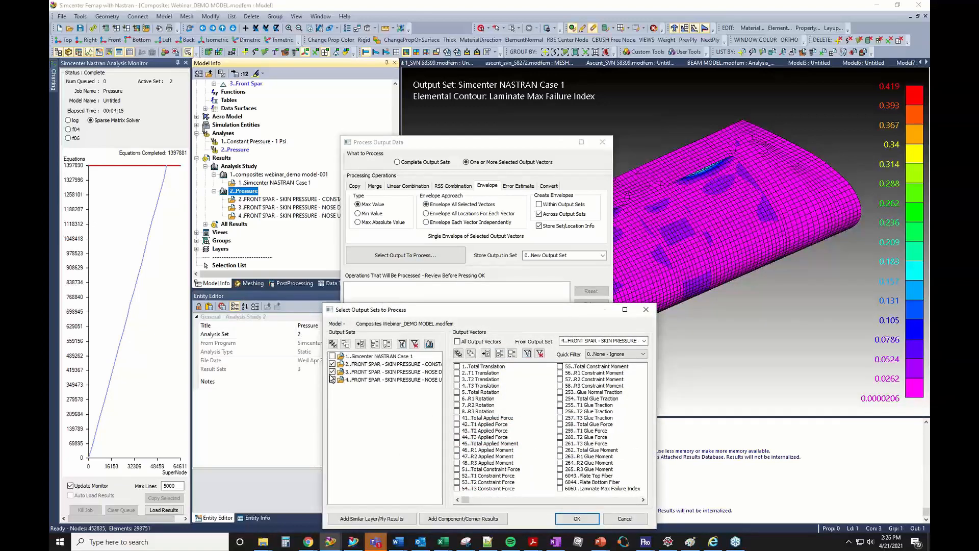
{"action": "left_click", "coordinate": [603, 354]}
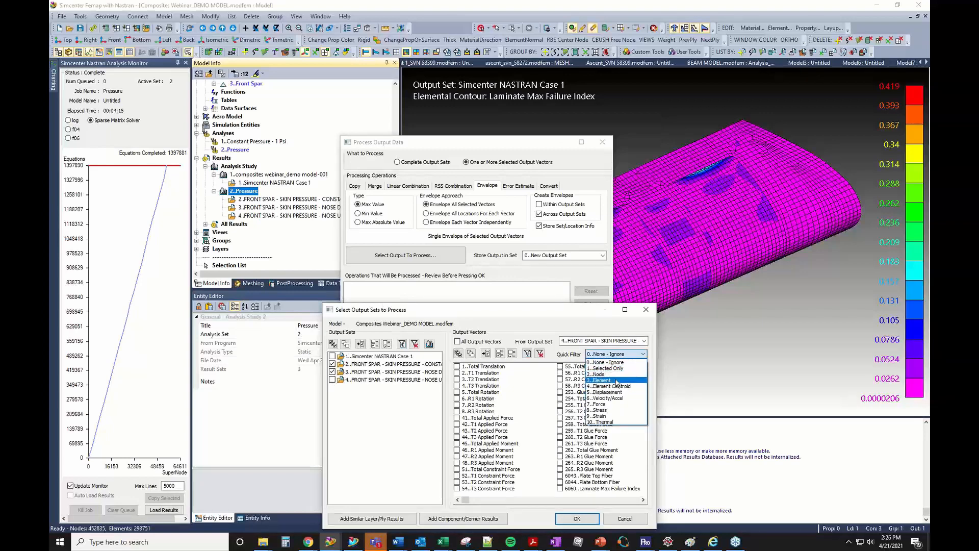
{"action": "left_click", "coordinate": [613, 362]}
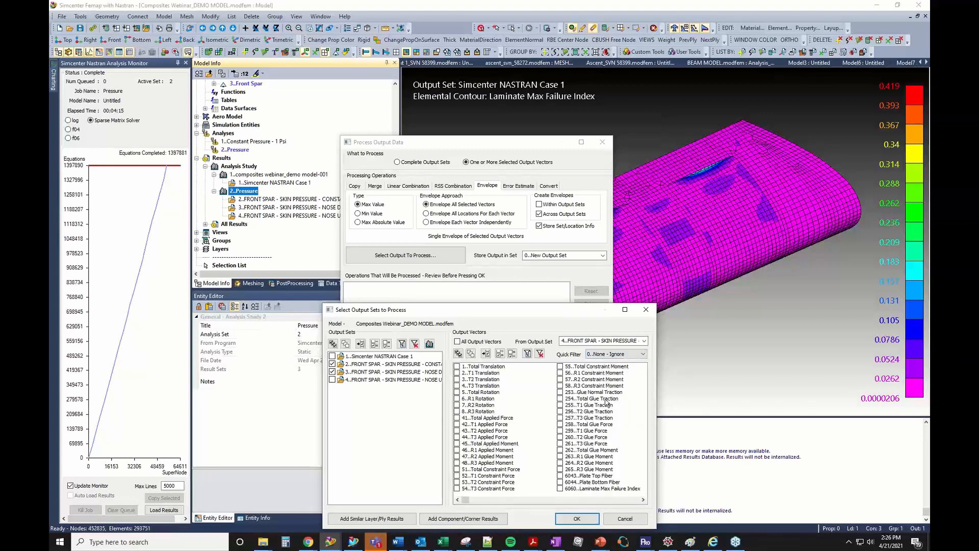
{"action": "scroll", "coordinate": [597, 431], "scroll_direction": "right", "scroll_amount": 1}
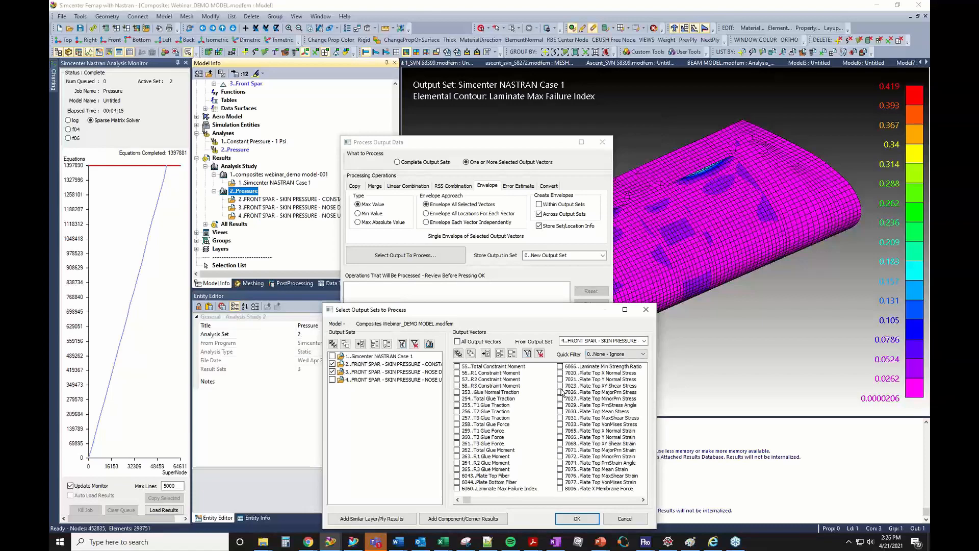
{"action": "left_click", "coordinate": [457, 489]}
{"action": "left_click", "coordinate": [574, 520]}
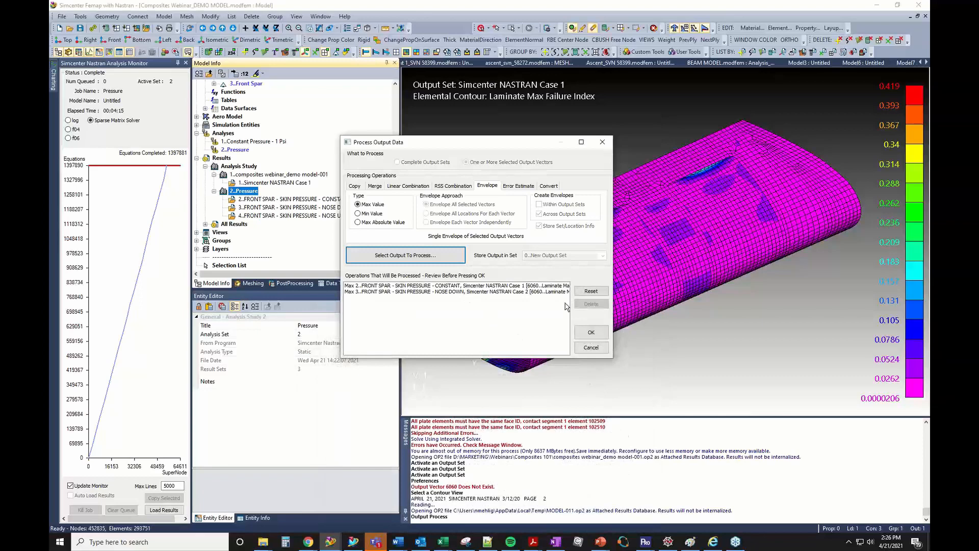
{"action": "left_click", "coordinate": [592, 291]}
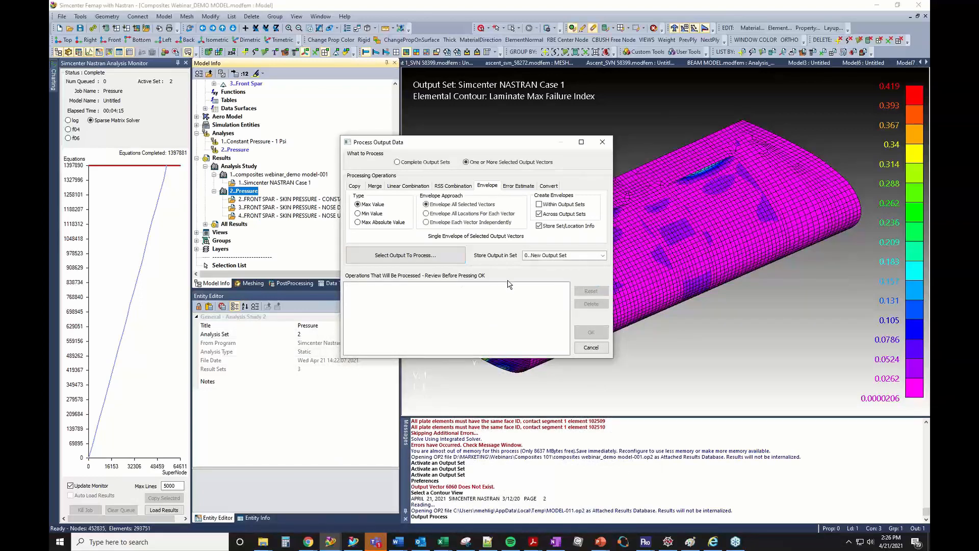
Step: Envelope the maximum of 6060..Laminate Max Failure Index across the constant, nose down and nose up skin pressure output sets
{"action": "left_click", "coordinate": [425, 258]}
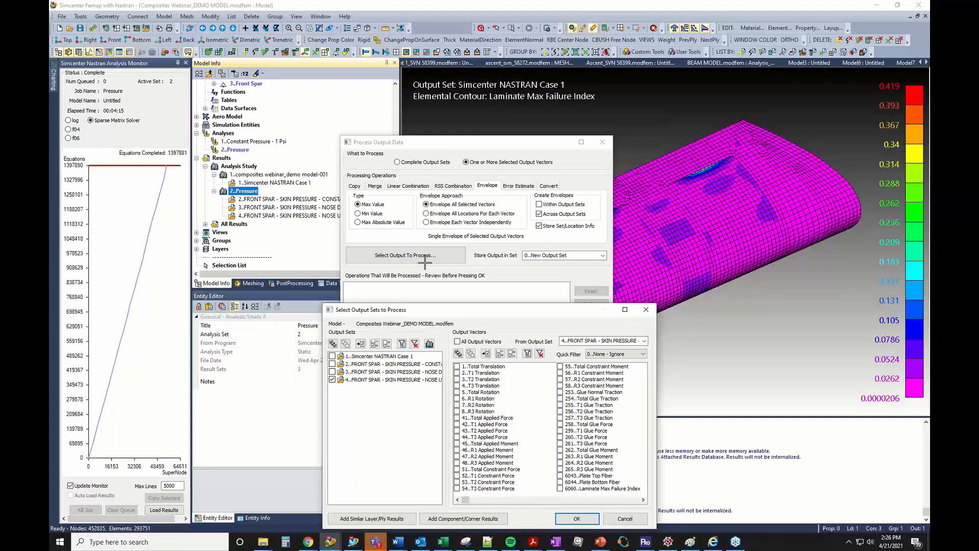
{"action": "left_click", "coordinate": [332, 364]}
{"action": "left_click", "coordinate": [332, 372]}
{"action": "left_click", "coordinate": [560, 488]}
{"action": "left_click", "coordinate": [575, 519]}
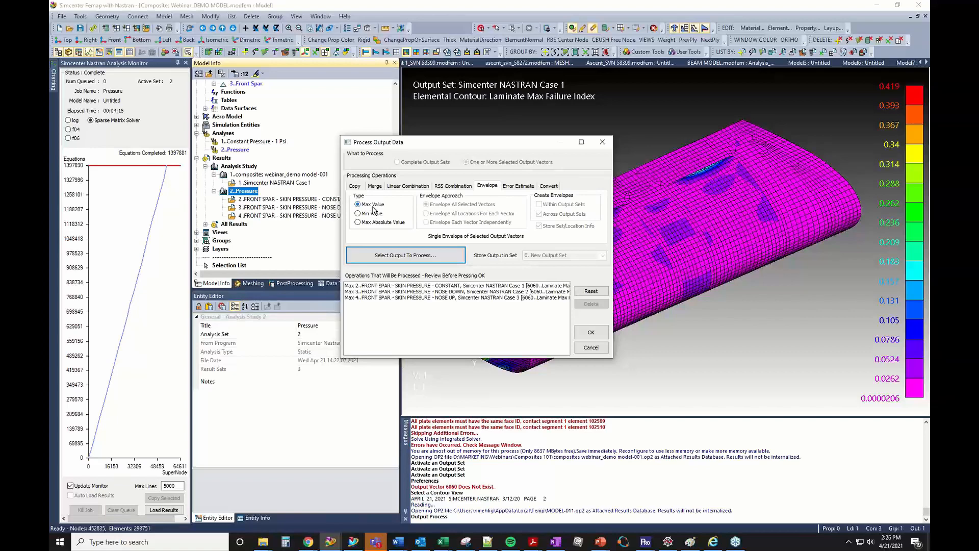
{"action": "left_click", "coordinate": [590, 332]}
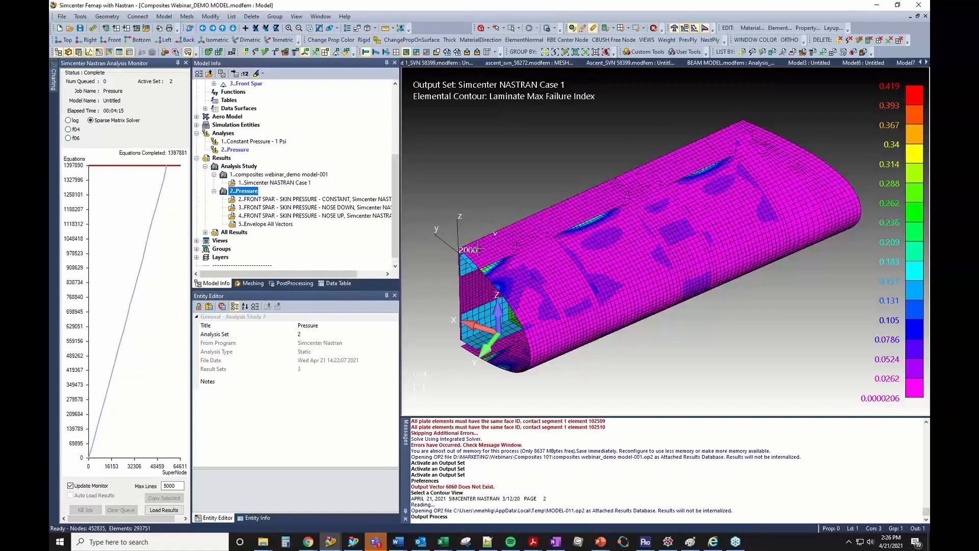
Step: Activate the Envelope All Vectors output set and contour its vector 24000000..Envelope (Max 2-6060,3-6060,4-6060)
{"action": "left_click", "coordinate": [274, 226]}
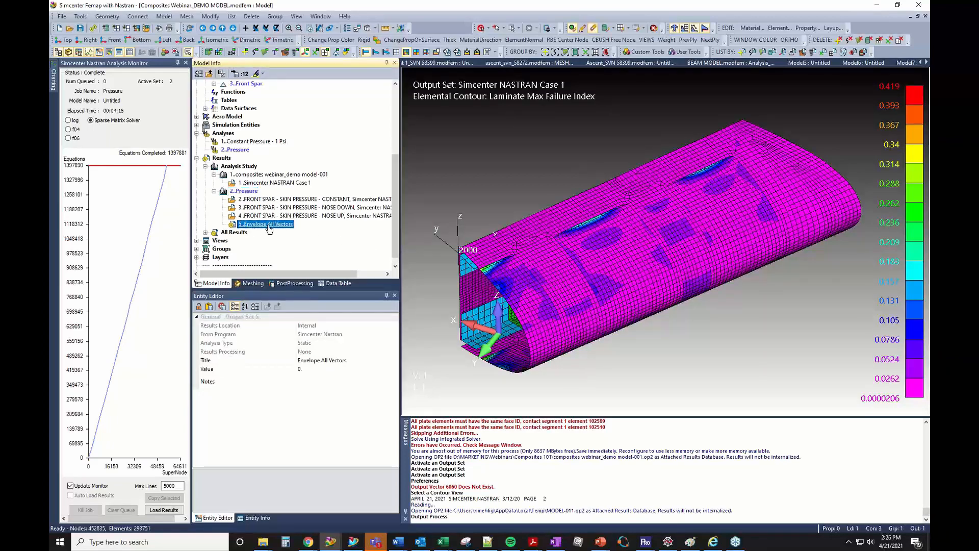
{"action": "double_click", "coordinate": [268, 226]}
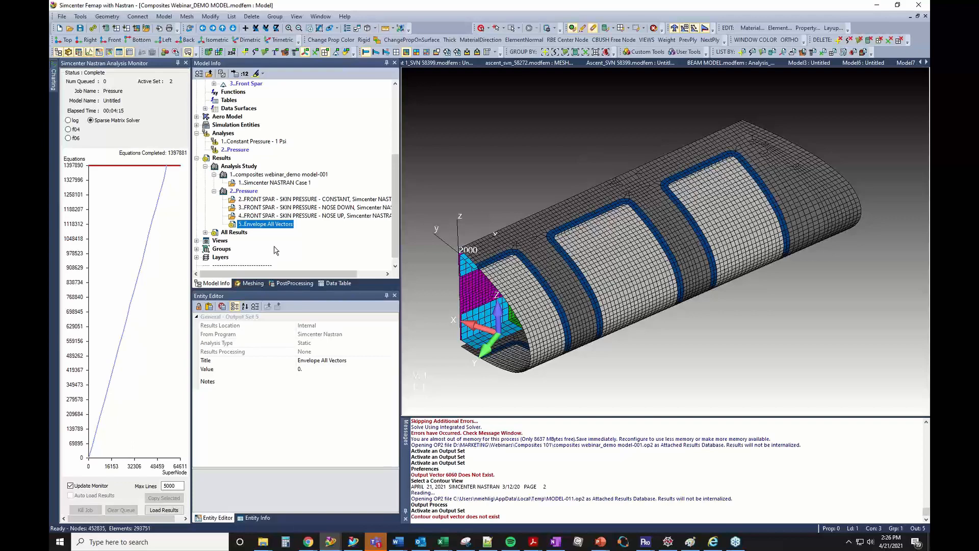
{"action": "left_click", "coordinate": [440, 54]}
{"action": "left_click", "coordinate": [484, 478]}
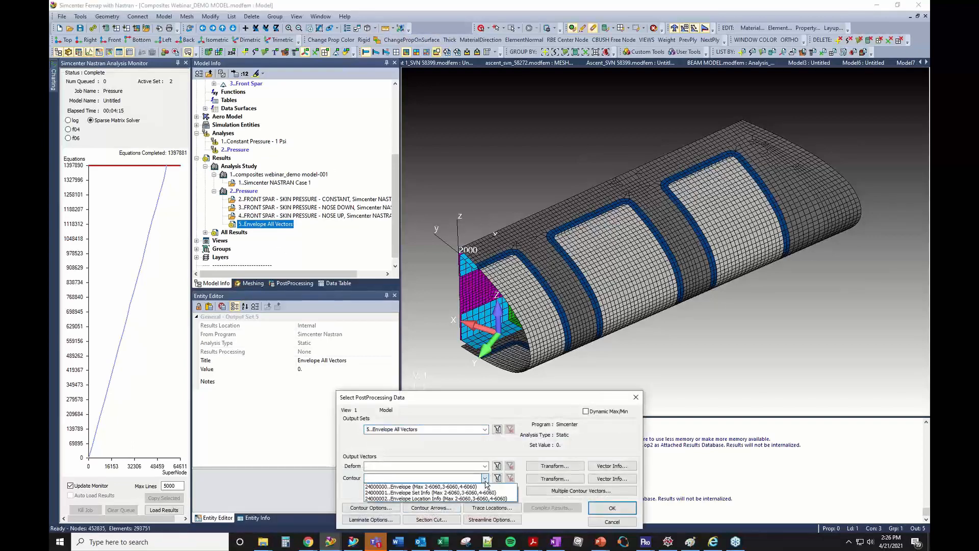
{"action": "left_click", "coordinate": [403, 487]}
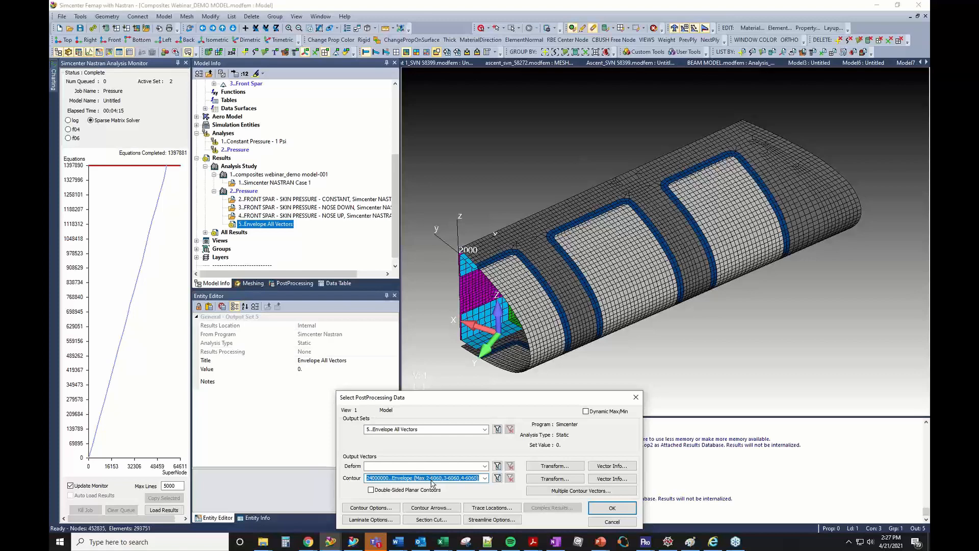
{"action": "left_click", "coordinate": [620, 509]}
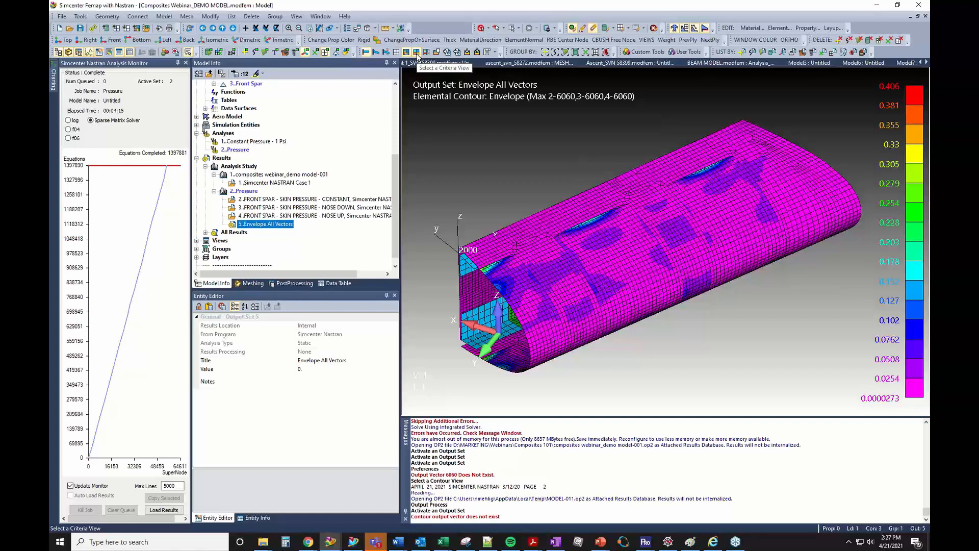
Step: Set the contour's Label Max/Min option to Max Min in the post-processing options
{"action": "left_click", "coordinate": [304, 286]}
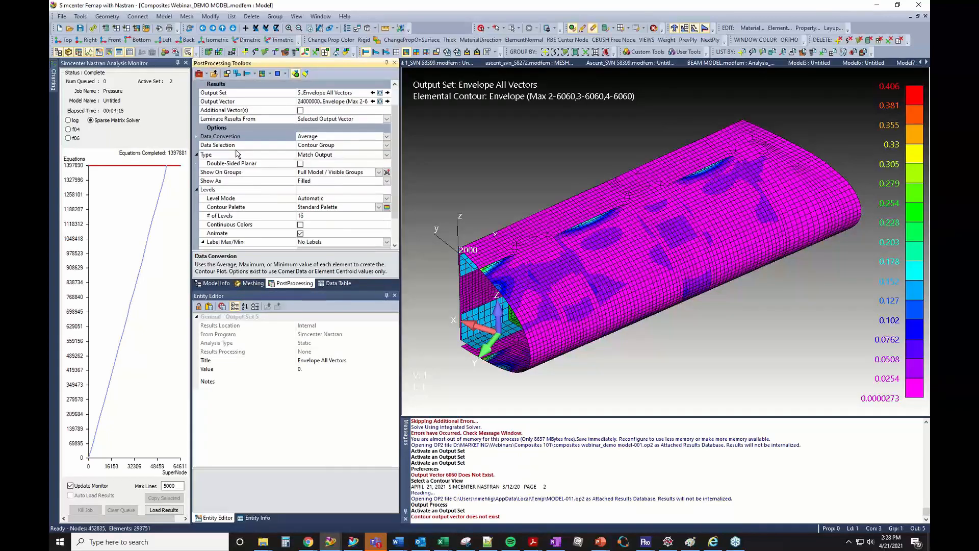
{"action": "scroll", "coordinate": [237, 154], "scroll_direction": "down", "scroll_amount": 2}
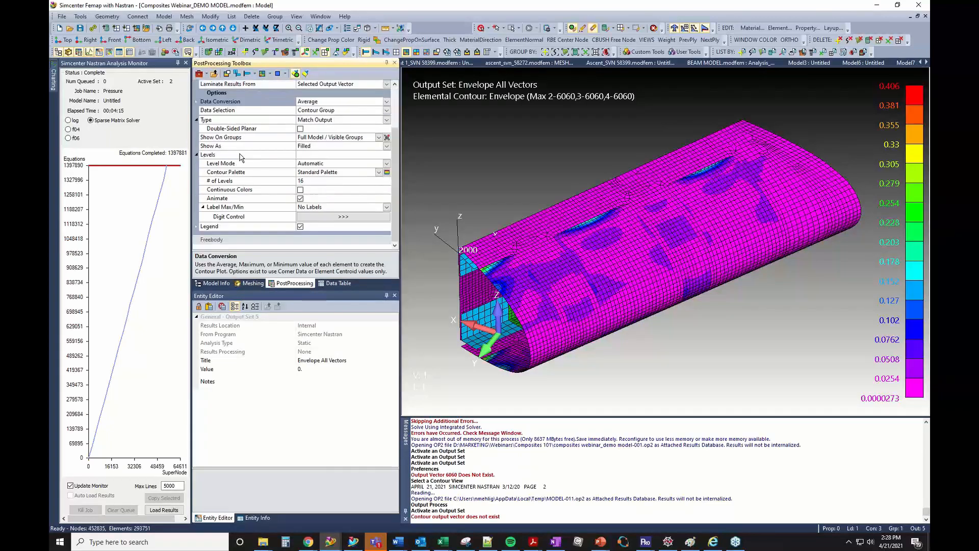
{"action": "left_click", "coordinate": [386, 210]}
{"action": "left_click", "coordinate": [318, 230]}
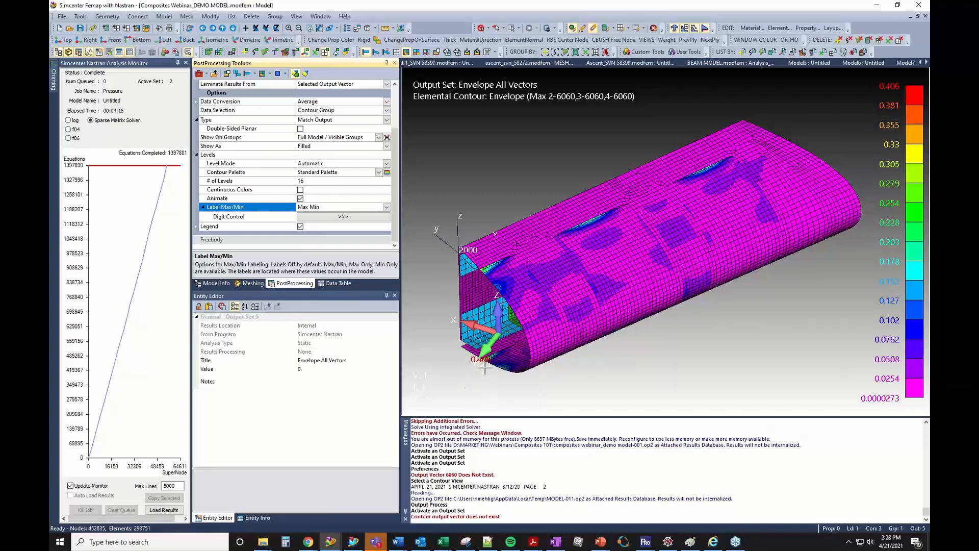
Step: Set the Label Parameters color/background of the view to 3..View, Erase Back
{"action": "key", "text": "F6"}
{"action": "left_click", "coordinate": [788, 219]}
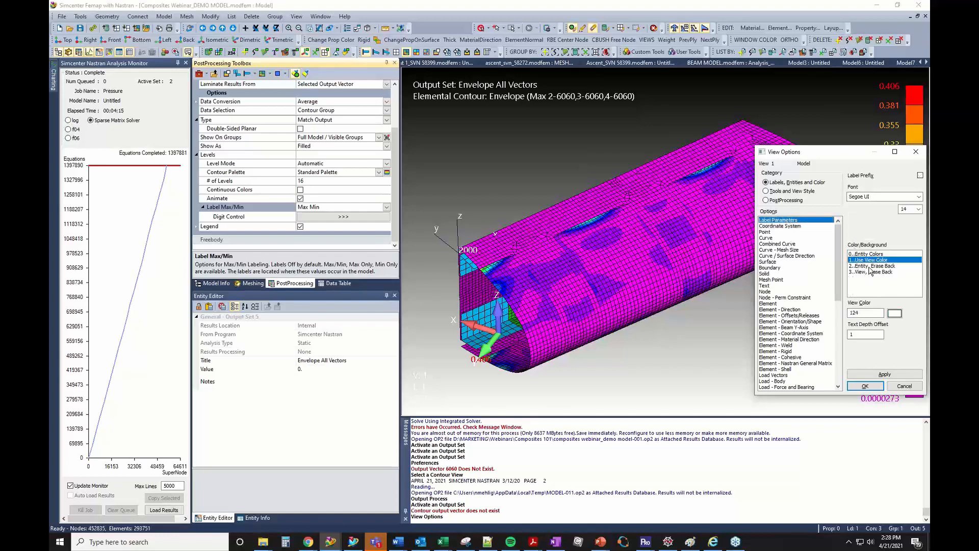
{"action": "left_click_drag", "start_coordinate": [816, 156], "coordinate": [735, 157]}
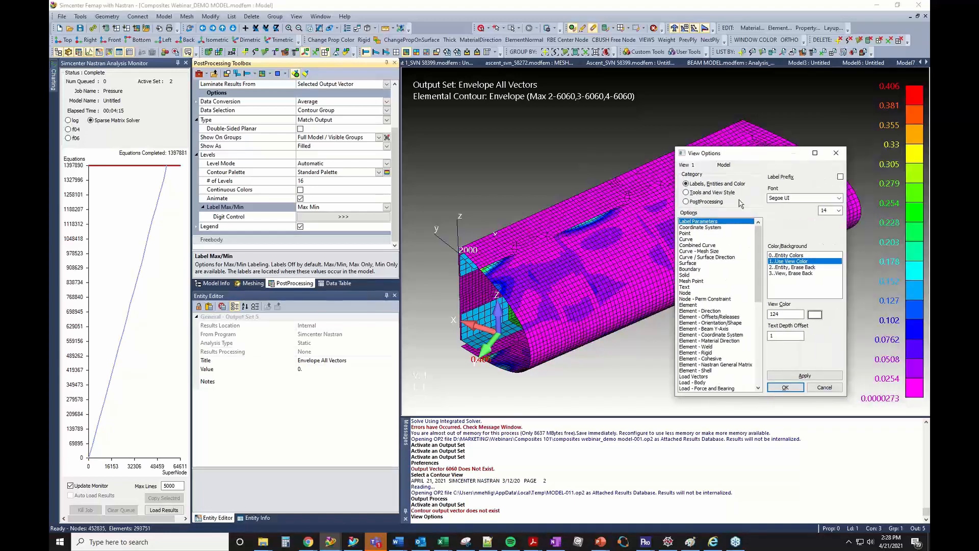
{"action": "left_click", "coordinate": [789, 274]}
{"action": "left_click", "coordinate": [804, 375]}
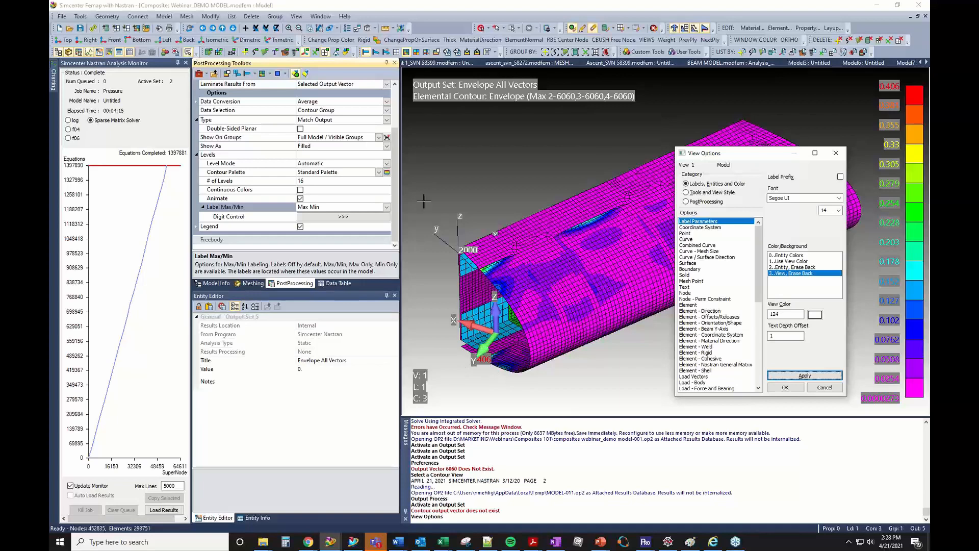
{"action": "left_click", "coordinate": [785, 387]}
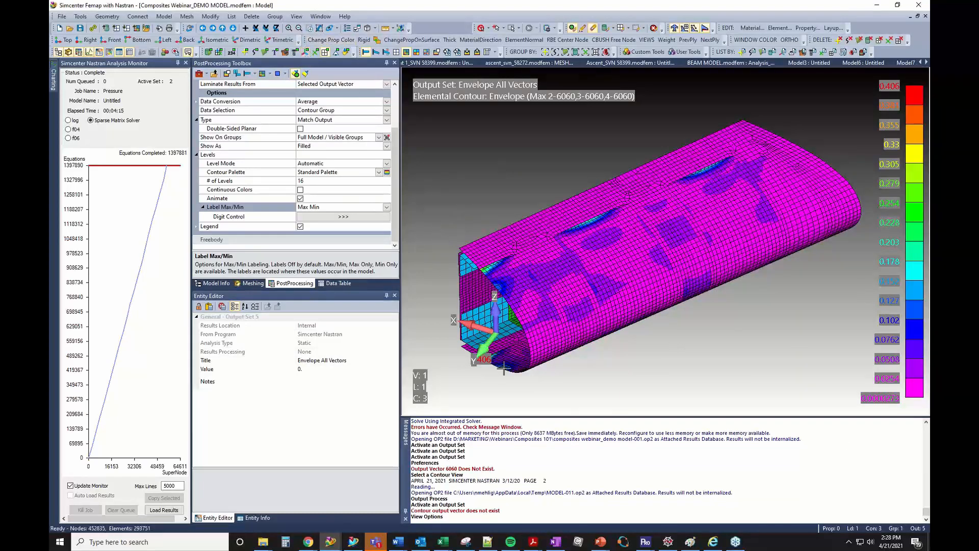
Step: Locate the maximum label at the wing root's lower edge and show the envelope there as a criteria plot with element values
{"action": "middle_click_drag", "start_coordinate": [503, 368], "coordinate": [583, 297]}
{"action": "scroll", "coordinate": [602, 346], "scroll_direction": "up", "scroll_amount": 5}
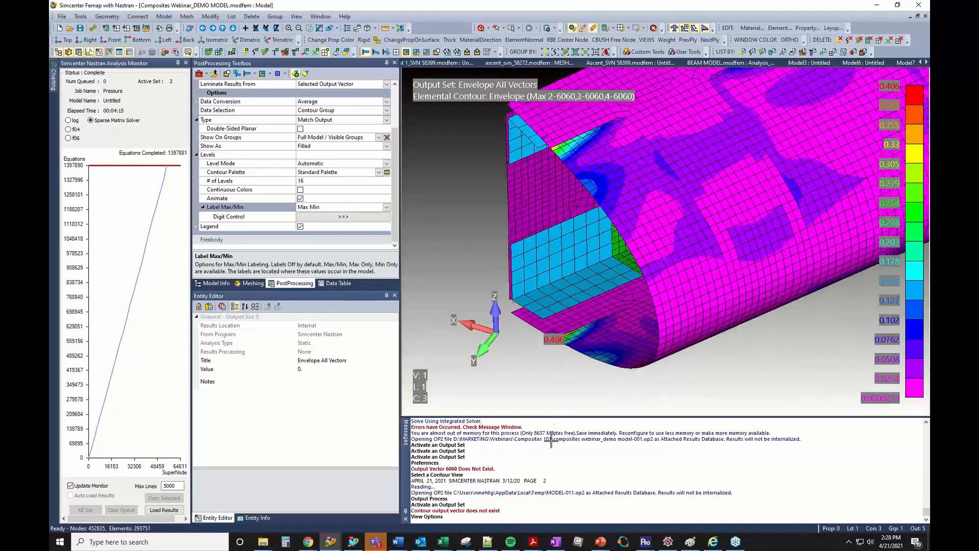
{"action": "scroll", "coordinate": [602, 347], "scroll_direction": "up", "scroll_amount": 3}
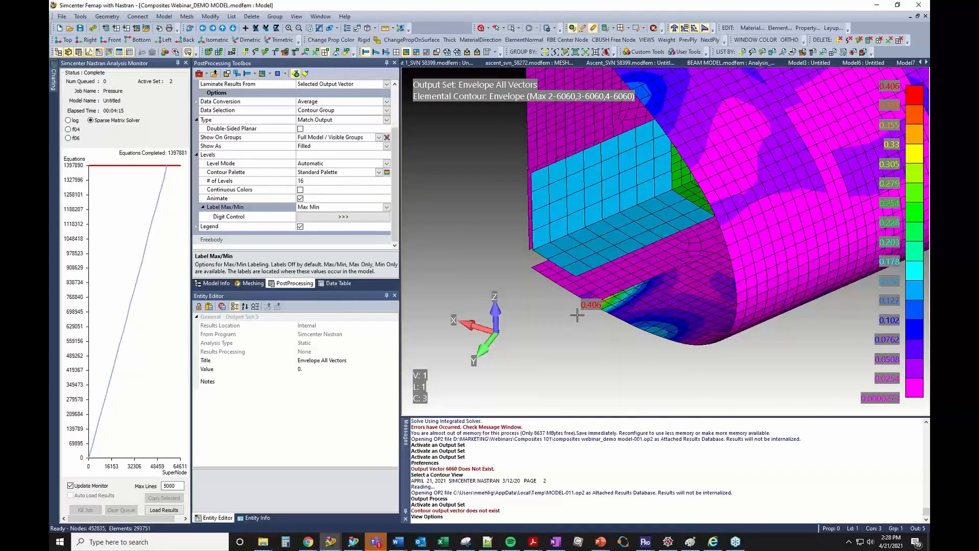
{"action": "scroll", "coordinate": [607, 273], "scroll_direction": "up", "scroll_amount": 3}
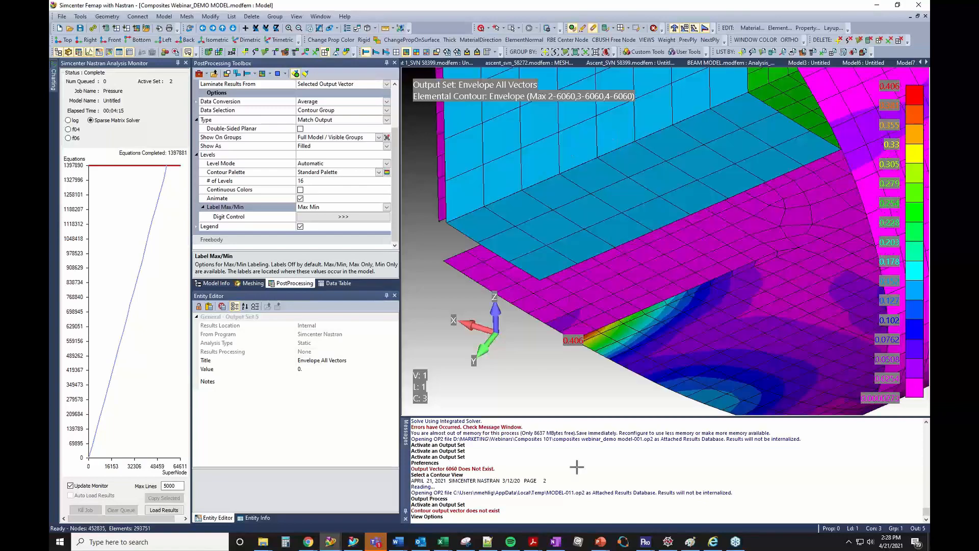
{"action": "scroll", "coordinate": [605, 347], "scroll_direction": "up", "scroll_amount": 5}
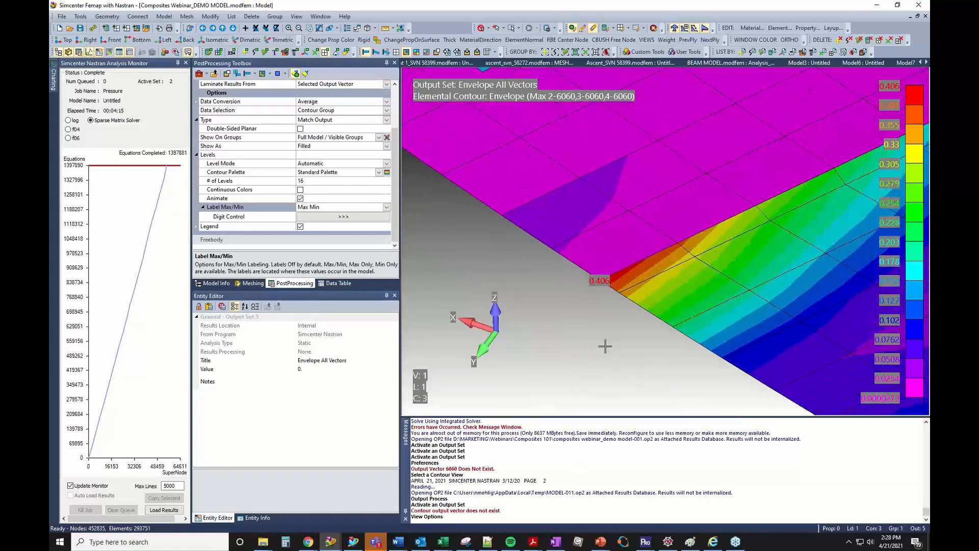
{"action": "scroll", "coordinate": [605, 347], "scroll_direction": "up", "scroll_amount": 2}
{"action": "left_click", "coordinate": [216, 284]}
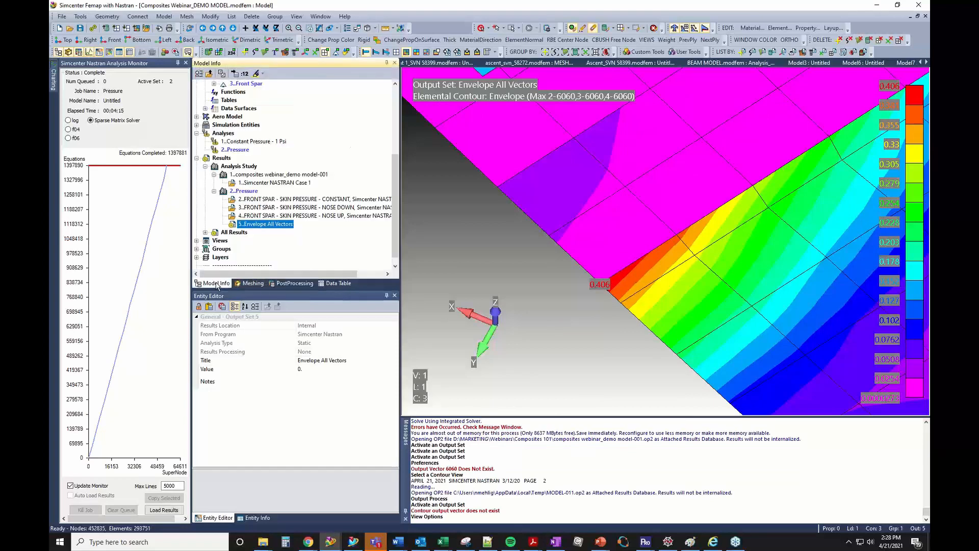
{"action": "left_click", "coordinate": [416, 53]}
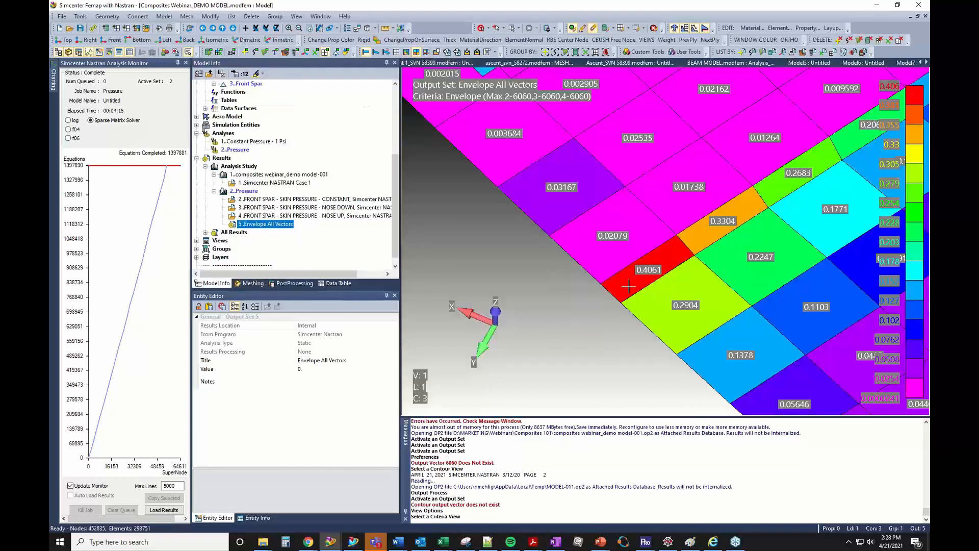
{"action": "scroll", "coordinate": [596, 310], "scroll_direction": "down", "scroll_amount": 5}
{"action": "scroll", "coordinate": [574, 375], "scroll_direction": "up", "scroll_amount": 4}
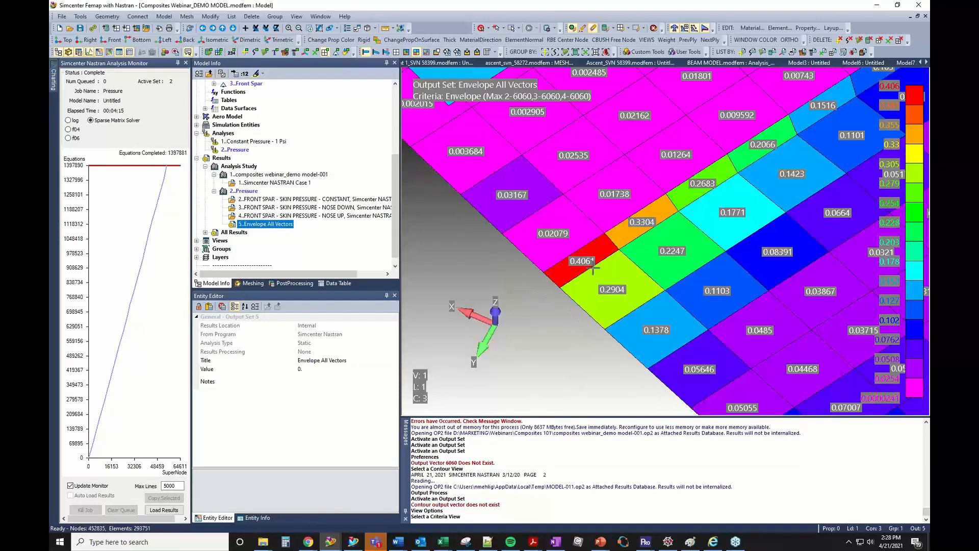
Step: Change the plotted contour vector to Envelope Set Info (Max 2-6060,3-6060,4-6060)
{"action": "left_click", "coordinate": [438, 53]}
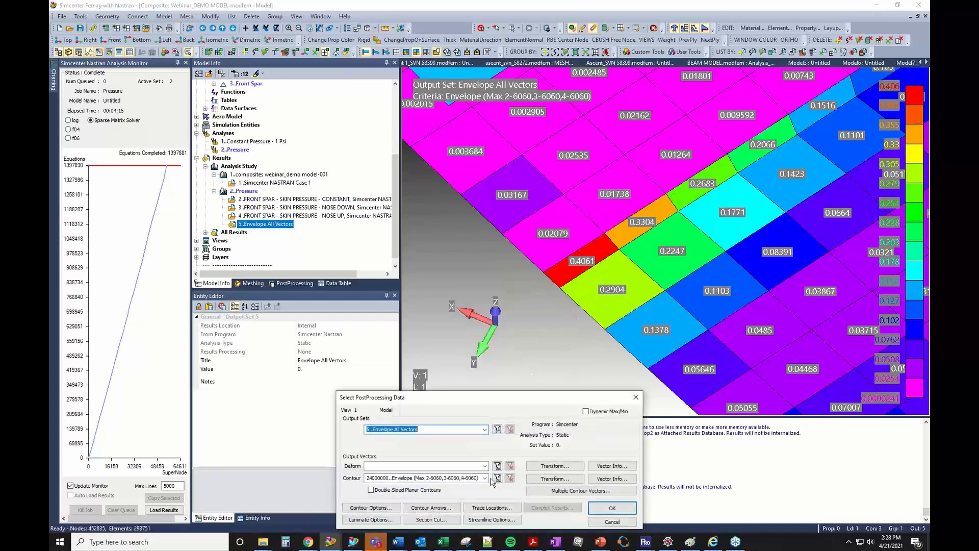
{"action": "left_click", "coordinate": [484, 477]}
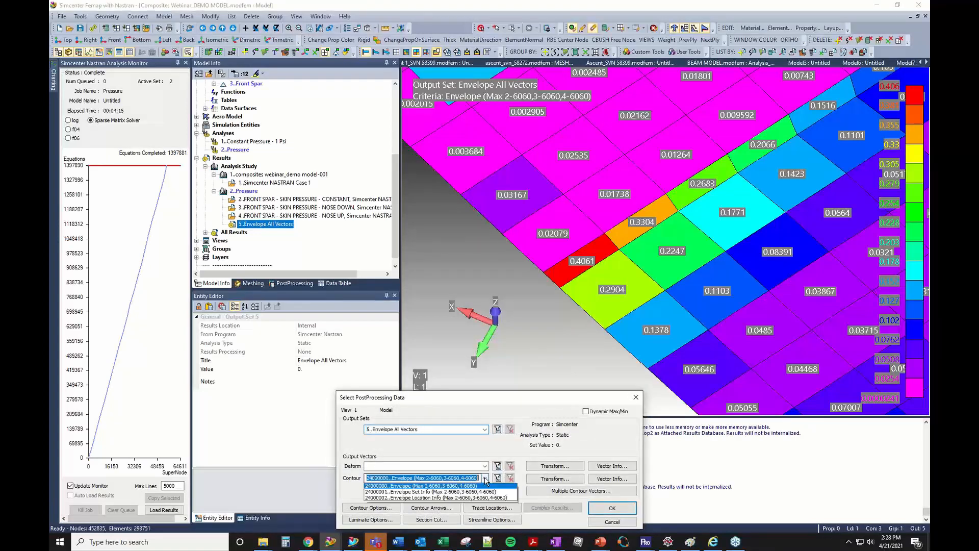
{"action": "left_click", "coordinate": [416, 493]}
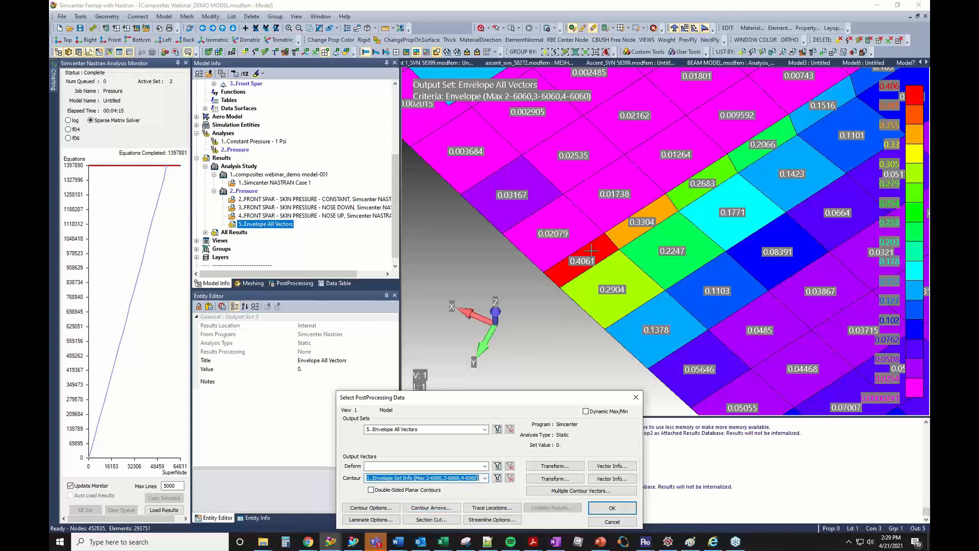
{"action": "left_click", "coordinate": [614, 507]}
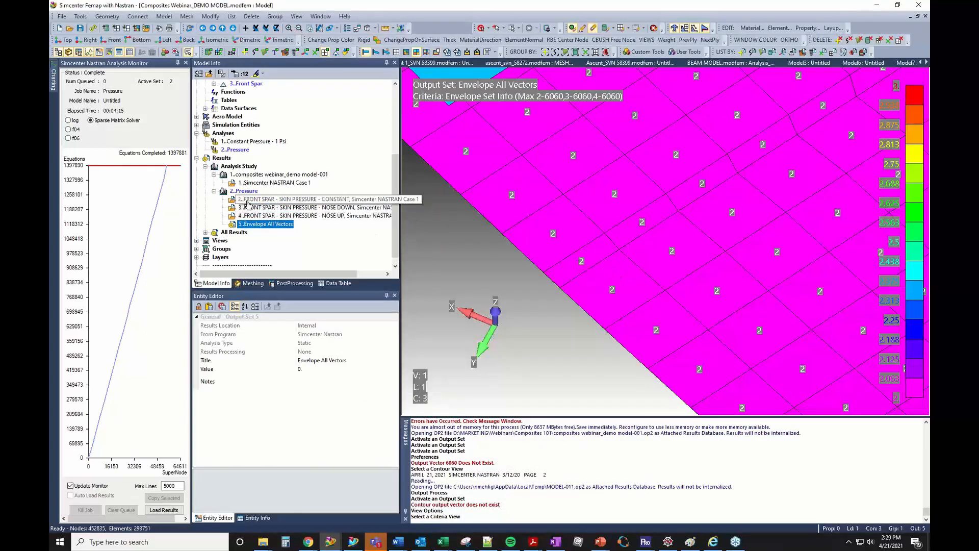
Step: Examine the governing output set numbers over the wing skin from several sides, keeping Envelope All Vectors as the active output set
{"action": "double_click", "coordinate": [247, 203]}
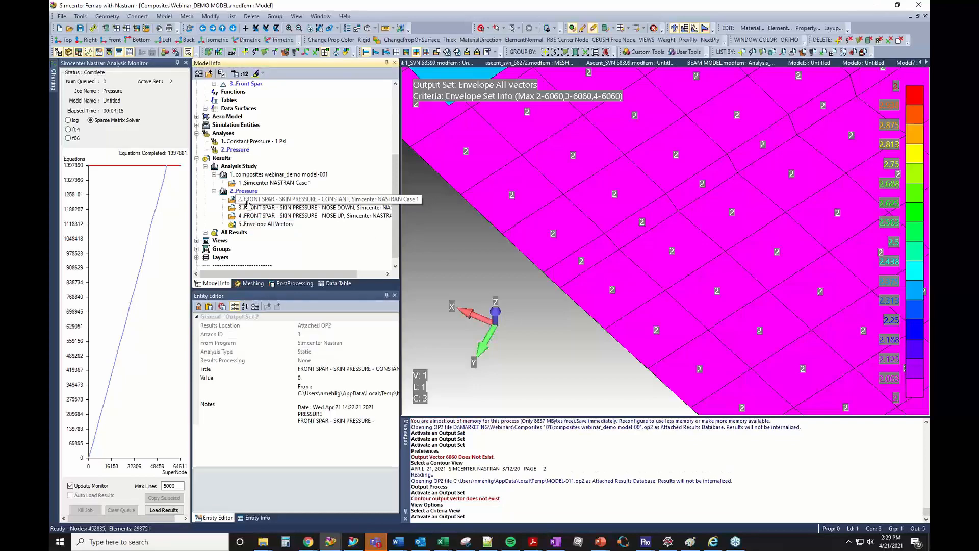
{"action": "double_click", "coordinate": [265, 224]}
{"action": "scroll", "coordinate": [556, 197], "scroll_direction": "down", "scroll_amount": 5}
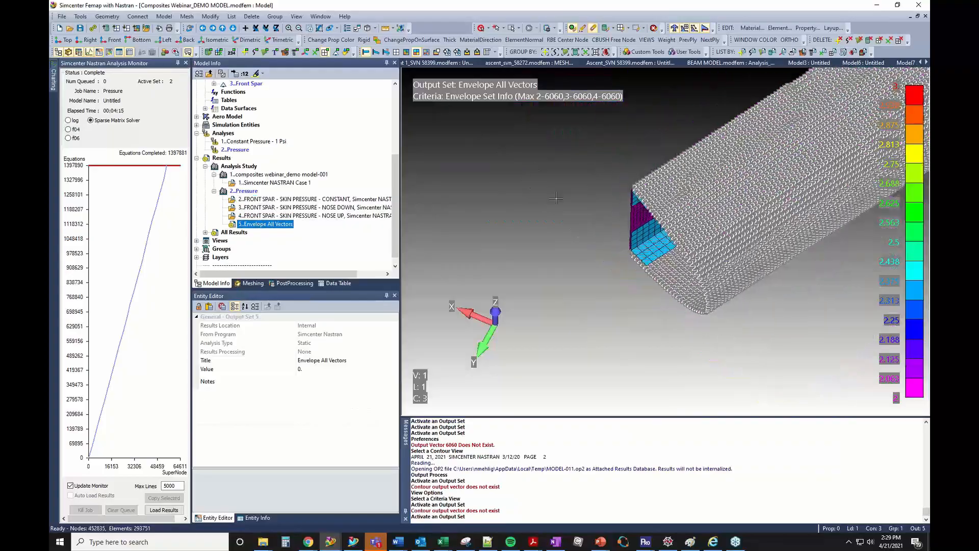
{"action": "middle_click_drag", "start_coordinate": [663, 219], "coordinate": [536, 249], "text": "ctrl"}
{"action": "scroll", "coordinate": [638, 262], "scroll_direction": "down", "scroll_amount": 2}
{"action": "scroll", "coordinate": [662, 308], "scroll_direction": "up", "scroll_amount": 4}
{"action": "scroll", "coordinate": [662, 308], "scroll_direction": "up", "scroll_amount": 6}
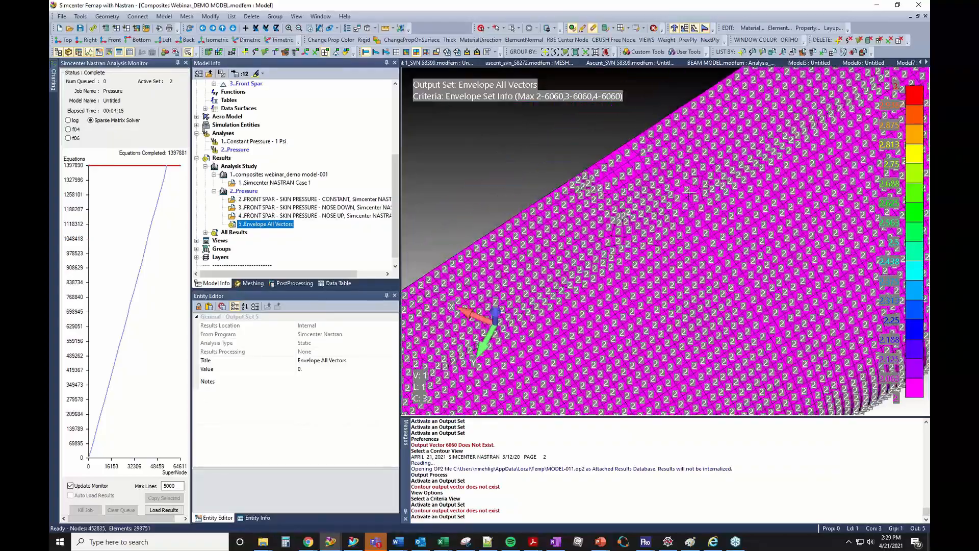
{"action": "middle_click_drag", "start_coordinate": [680, 232], "coordinate": [754, 289]}
{"action": "scroll", "coordinate": [755, 290], "scroll_direction": "down", "scroll_amount": 5}
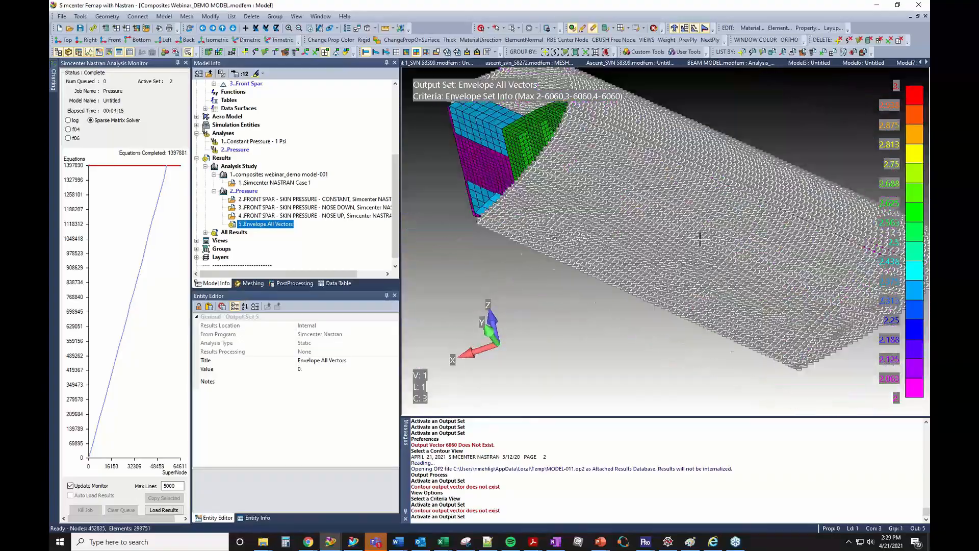
{"action": "middle_click_drag", "start_coordinate": [459, 316], "coordinate": [585, 389], "text": "ctrl"}
{"action": "scroll", "coordinate": [585, 389], "scroll_direction": "up", "scroll_amount": 5}
{"action": "scroll", "coordinate": [626, 221], "scroll_direction": "down", "scroll_amount": 3}
{"action": "middle_click_drag", "start_coordinate": [626, 221], "coordinate": [463, 101]}
Step: Display the envelope set info as an elemental contour and check it against the constant and nose down output sets
{"action": "left_click", "coordinate": [406, 52]}
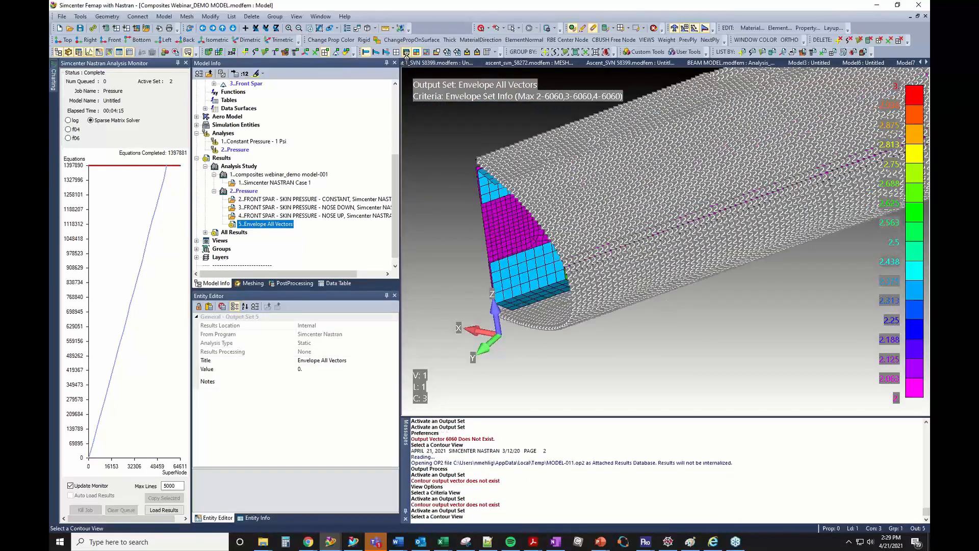
{"action": "middle_click_drag", "start_coordinate": [632, 148], "coordinate": [677, 235]}
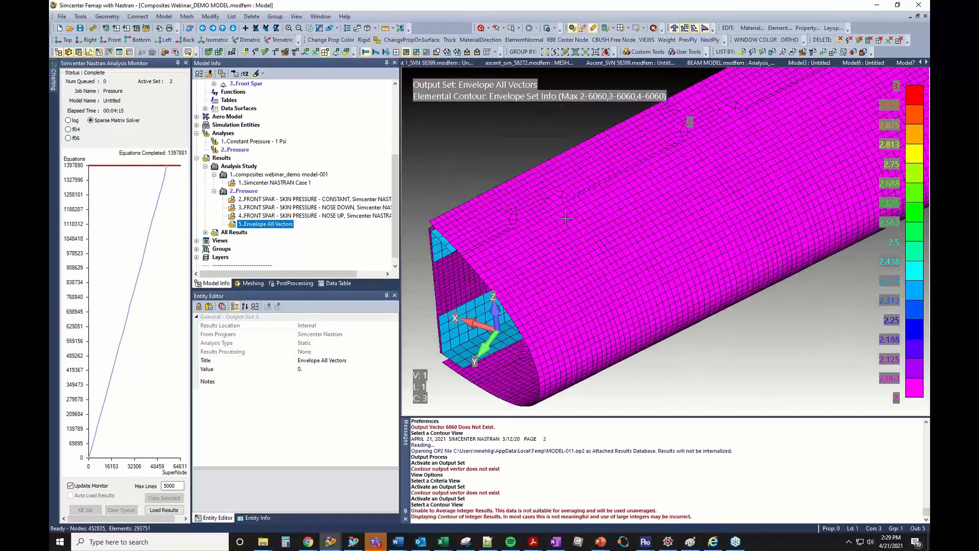
{"action": "left_click", "coordinate": [457, 53]}
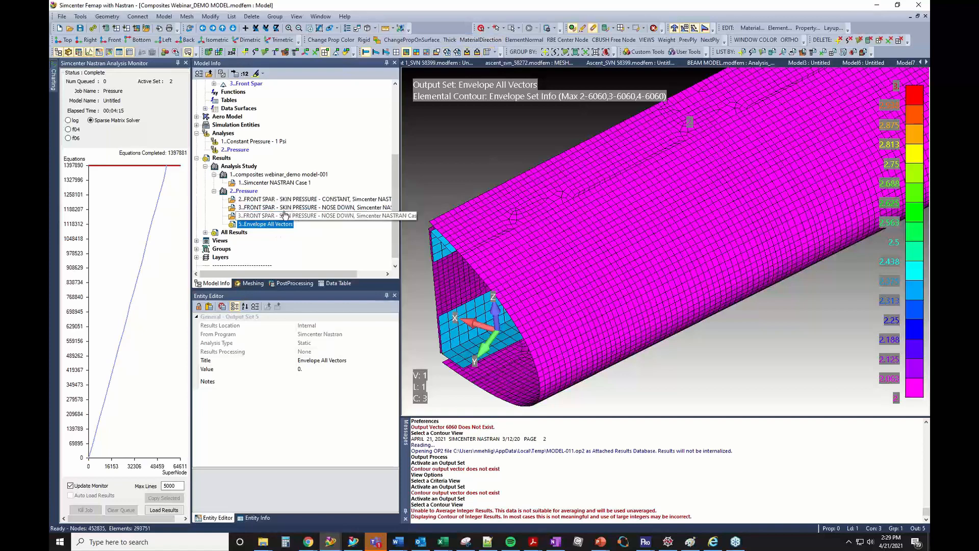
{"action": "left_click", "coordinate": [457, 53]}
{"action": "left_click", "coordinate": [456, 53]}
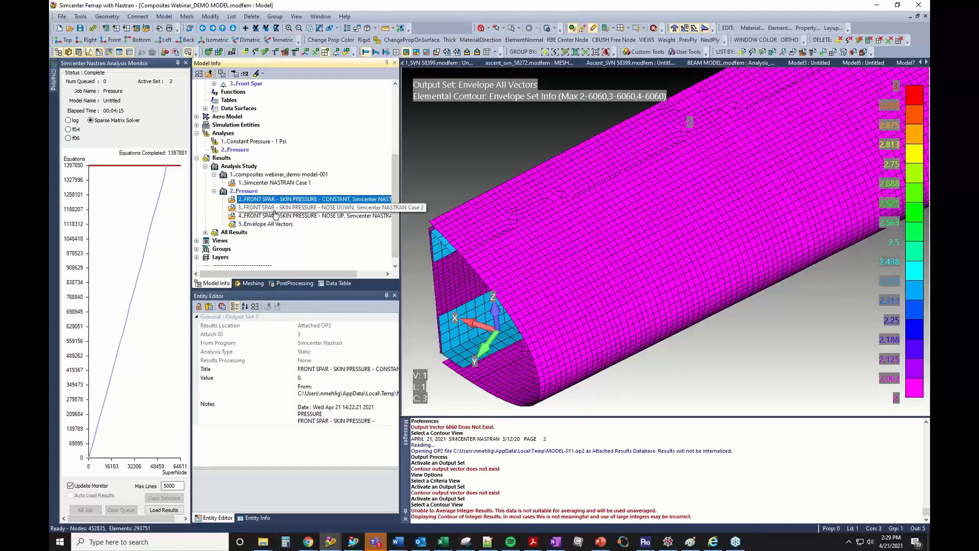
{"action": "left_click", "coordinate": [277, 207]}
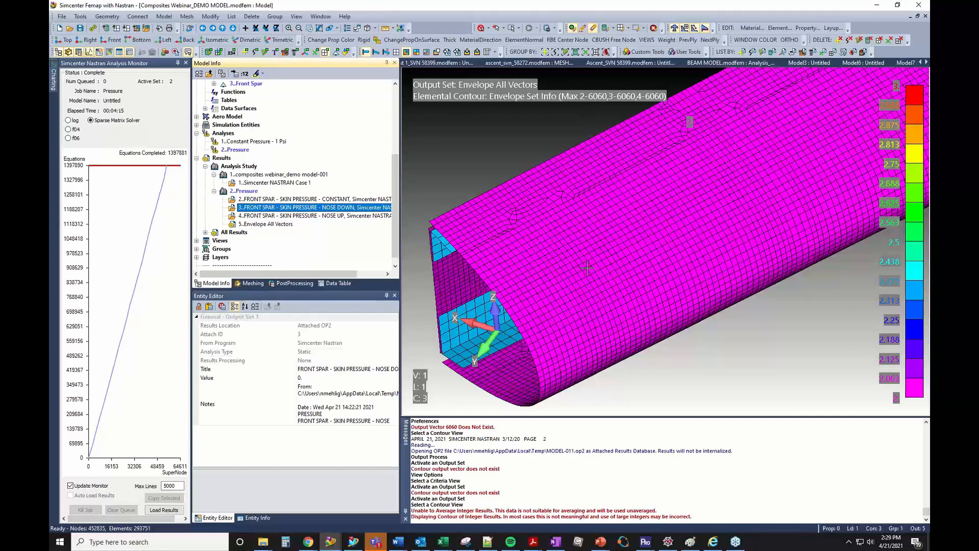
Step: Show the envelope set info as a criteria plot and examine the output set numbers along the wing skin and its far end
{"action": "scroll", "coordinate": [586, 267], "scroll_direction": "down", "scroll_amount": 5}
{"action": "middle_click_drag", "start_coordinate": [615, 266], "coordinate": [618, 267]}
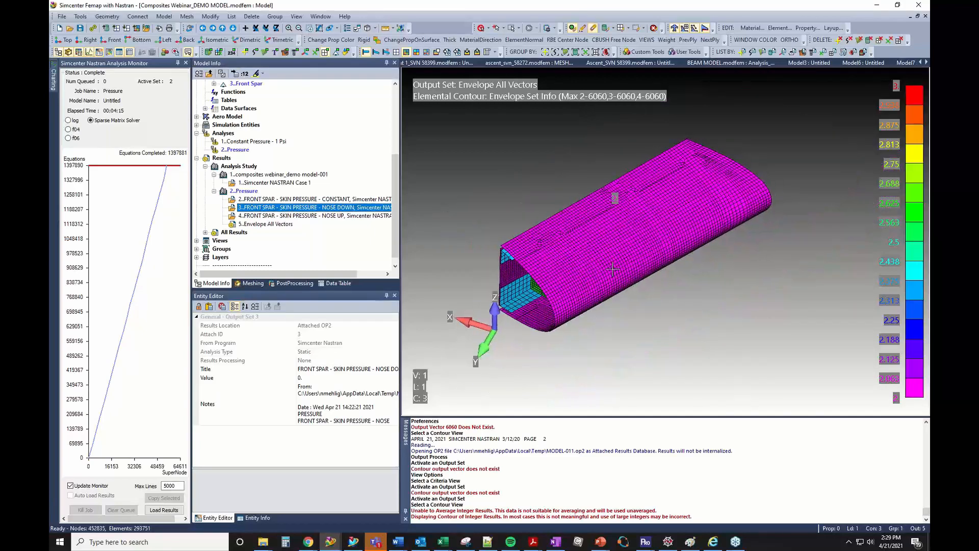
{"action": "scroll", "coordinate": [617, 267], "scroll_direction": "up", "scroll_amount": 1}
{"action": "left_click", "coordinate": [416, 52]}
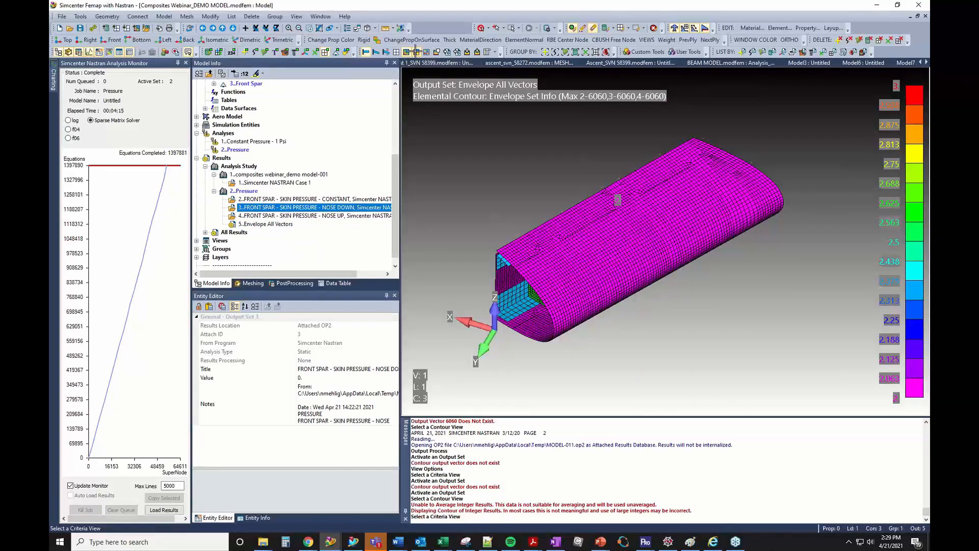
{"action": "scroll", "coordinate": [647, 229], "scroll_direction": "up", "scroll_amount": 5}
{"action": "scroll", "coordinate": [648, 230], "scroll_direction": "down", "scroll_amount": 3}
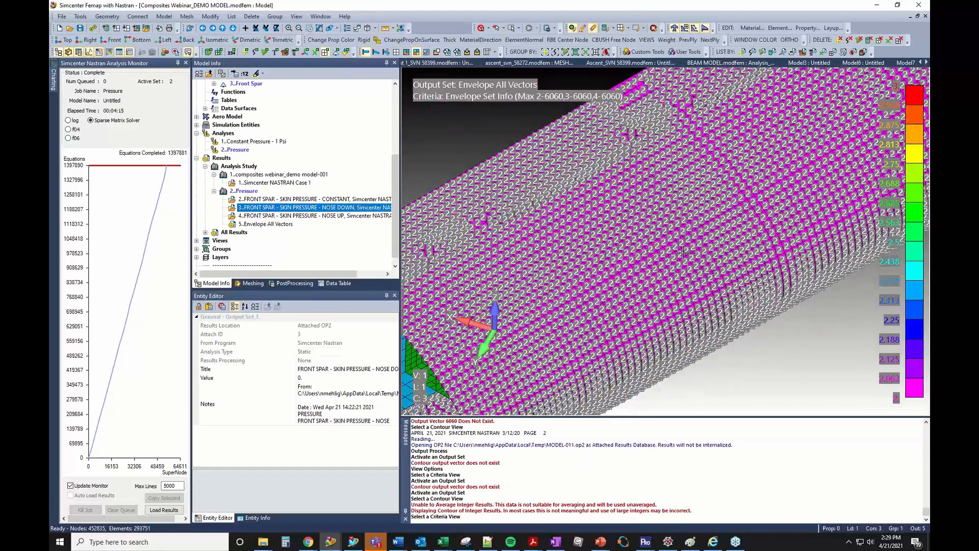
{"action": "middle_click_drag", "start_coordinate": [662, 246], "coordinate": [704, 266]}
{"action": "middle_click_drag", "start_coordinate": [822, 236], "coordinate": [836, 241]}
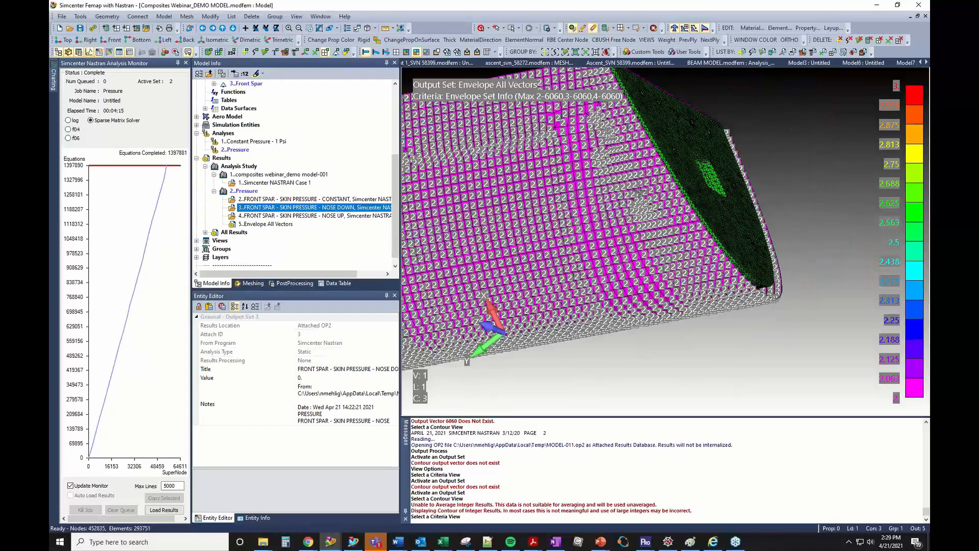
{"action": "scroll", "coordinate": [836, 242], "scroll_direction": "down", "scroll_amount": 3}
{"action": "middle_click_drag", "start_coordinate": [520, 309], "coordinate": [631, 267], "text": "ctrl"}
{"action": "scroll", "coordinate": [716, 191], "scroll_direction": "up", "scroll_amount": 1}
Step: Return the envelope set info to an elemental contour and review the envelope options for the Pressure analysis study
{"action": "left_click", "coordinate": [406, 52]}
{"action": "scroll", "coordinate": [628, 232], "scroll_direction": "down", "scroll_amount": 2}
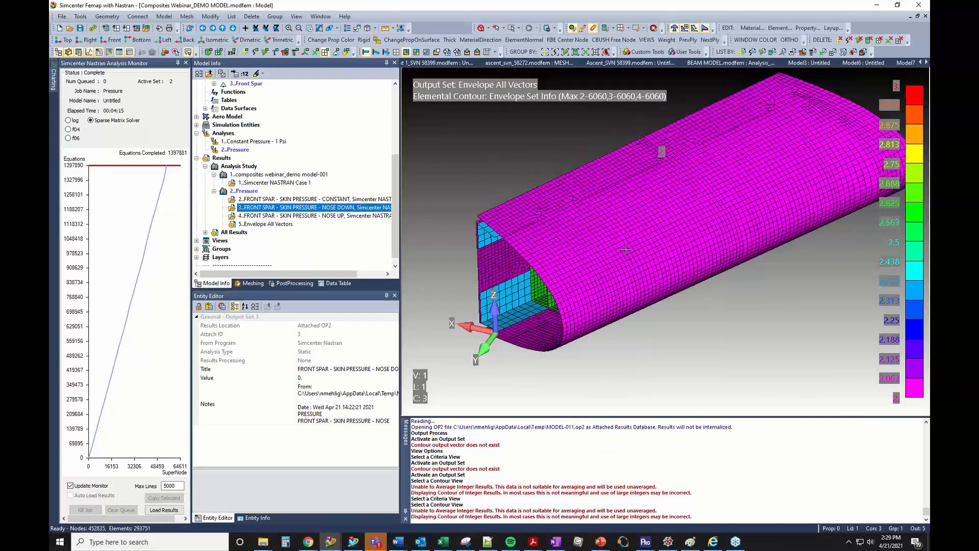
{"action": "scroll", "coordinate": [581, 242], "scroll_direction": "down", "scroll_amount": 1}
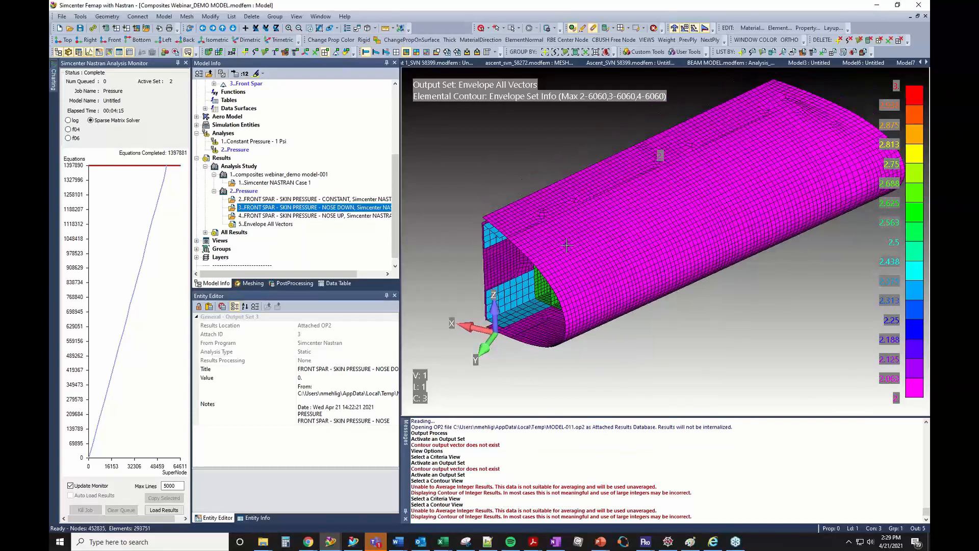
{"action": "right_click", "coordinate": [245, 192]}
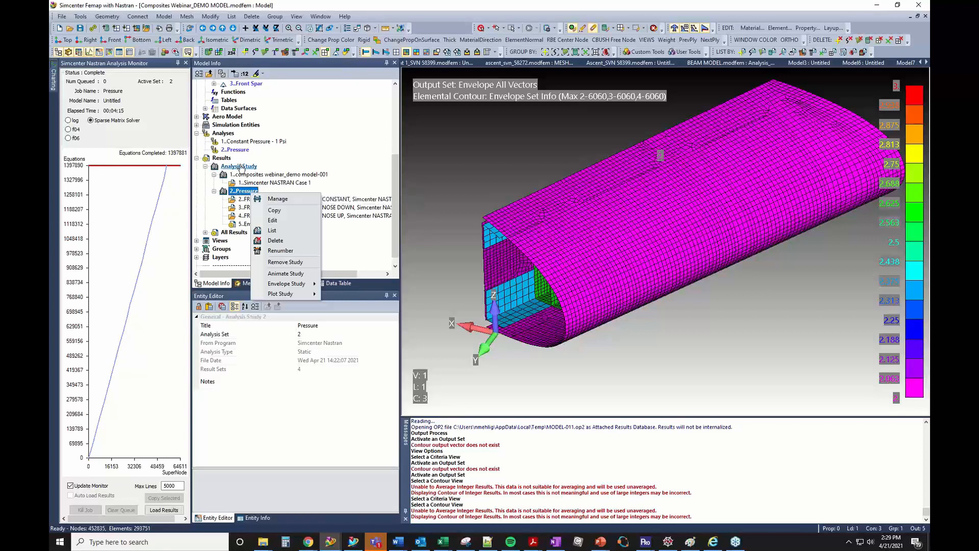
{"action": "mouse_move", "coordinate": [294, 284]}
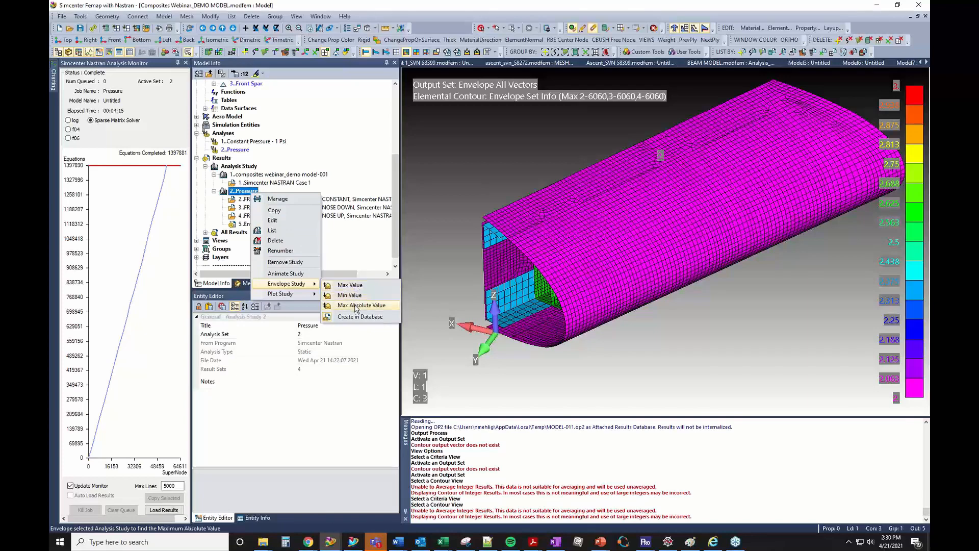
{"action": "left_click", "coordinate": [372, 316]}
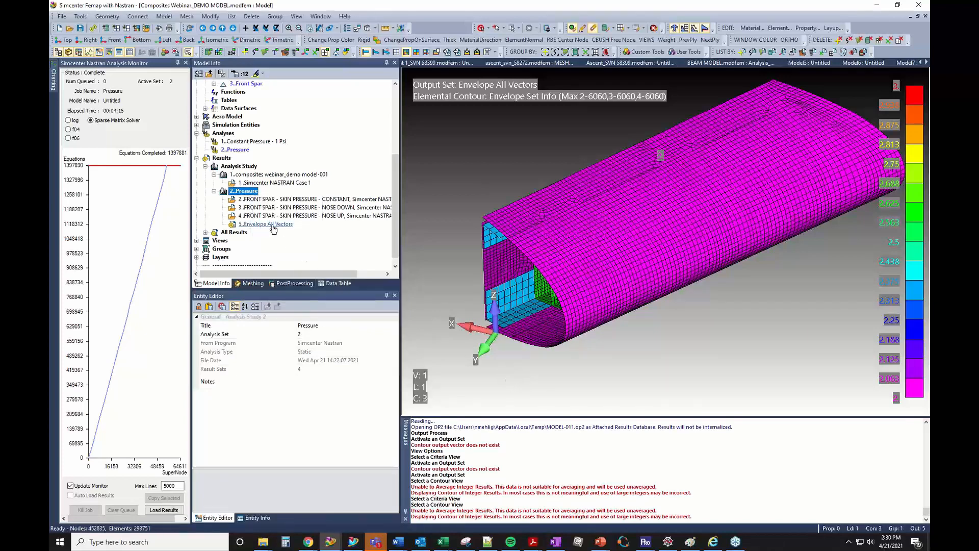
Step: Make the FRONT SPAR - SKIN PRESSURE - CONSTANT output set active
{"action": "double_click", "coordinate": [270, 202]}
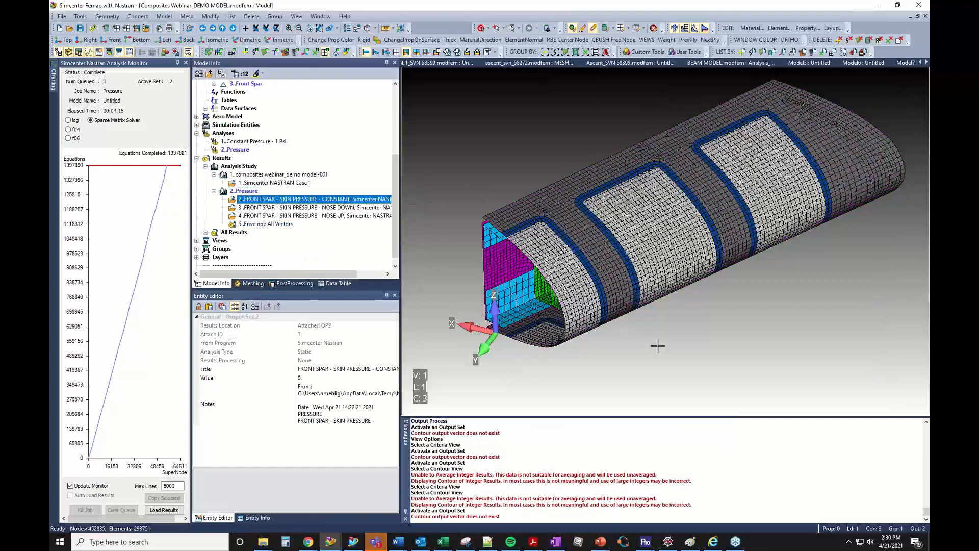
{"action": "scroll", "coordinate": [601, 269], "scroll_direction": "up", "scroll_amount": 3}
{"action": "mouse_move", "coordinate": [626, 282]}
{"action": "middle_mouse_down", "text": "ctrl"}
{"action": "mouse_move", "coordinate": [614, 295]}
{"action": "mouse_move", "coordinate": [603, 278]}
{"action": "mouse_move", "coordinate": [614, 292]}
{"action": "middle_mouse_up", "text": "ctrl"}
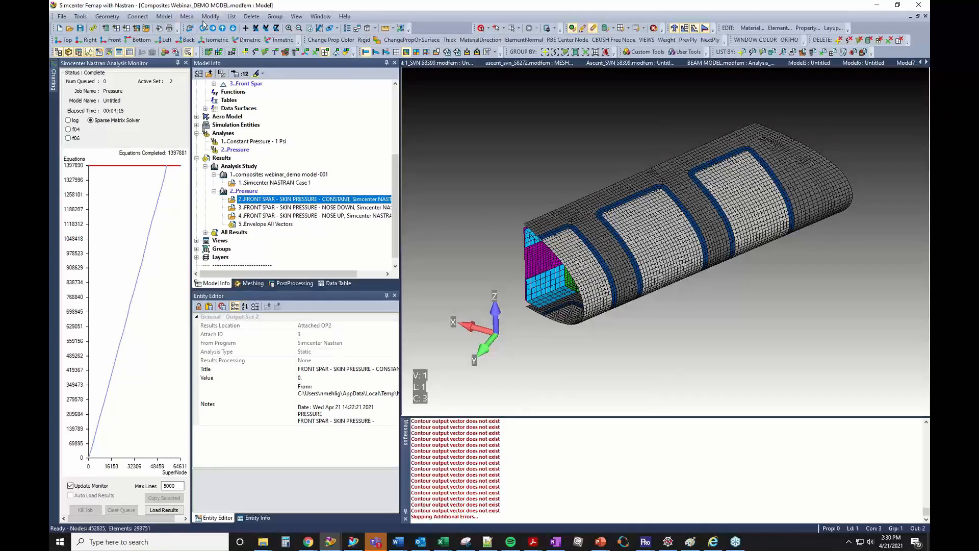
Step: Set up an output envelope of selected output vectors, using Max Absolute Value and enveloping each vector independently
{"action": "left_click", "coordinate": [169, 18]}
{"action": "mouse_move", "coordinate": [186, 167]}
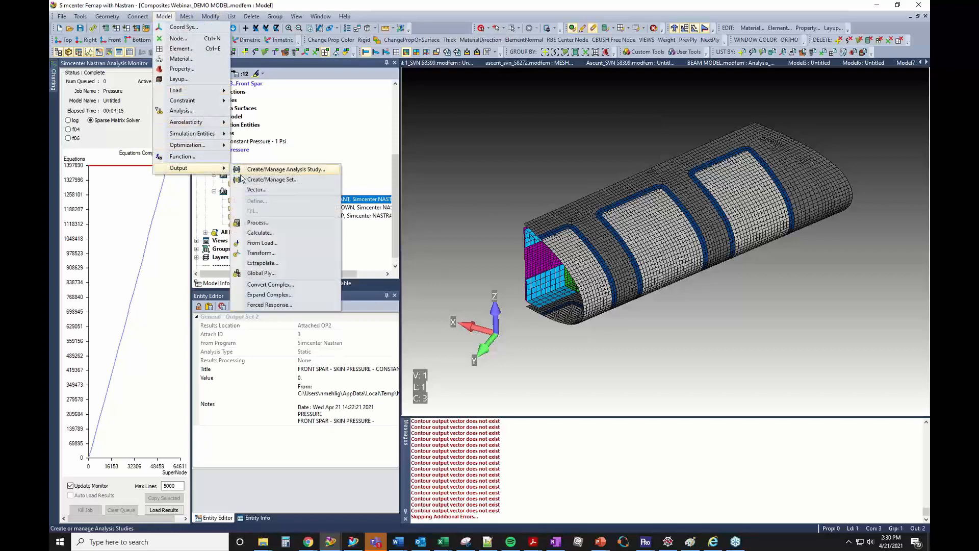
{"action": "left_click", "coordinate": [277, 223]}
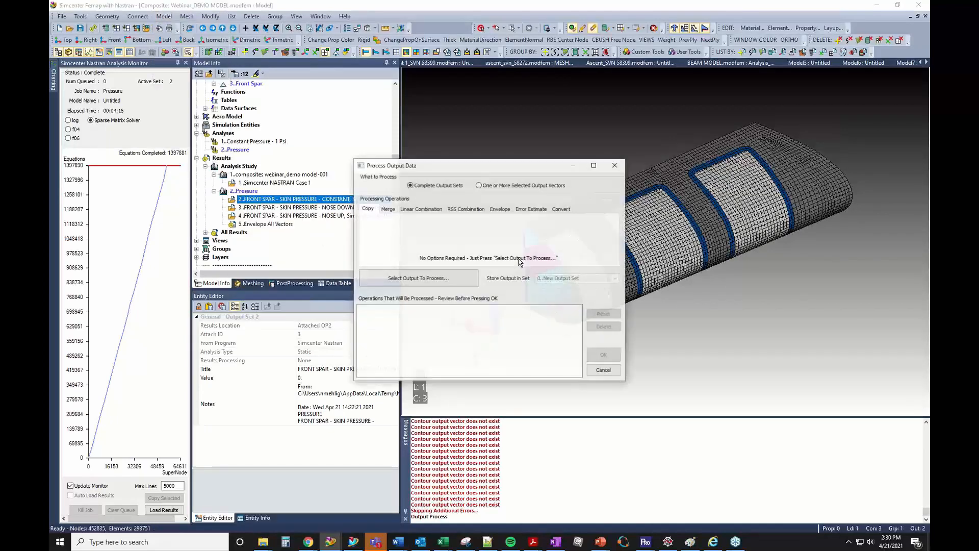
{"action": "left_click", "coordinate": [499, 210]}
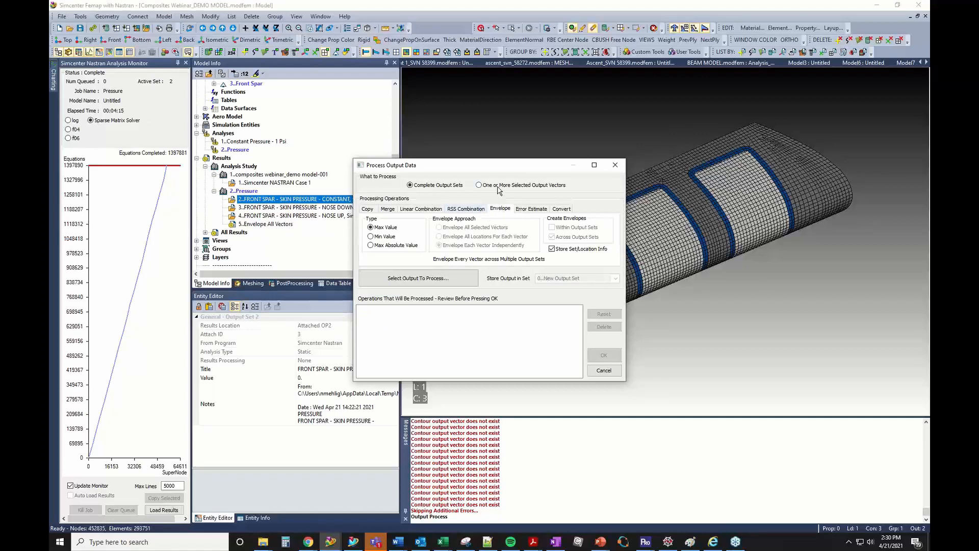
{"action": "left_click", "coordinate": [497, 186]}
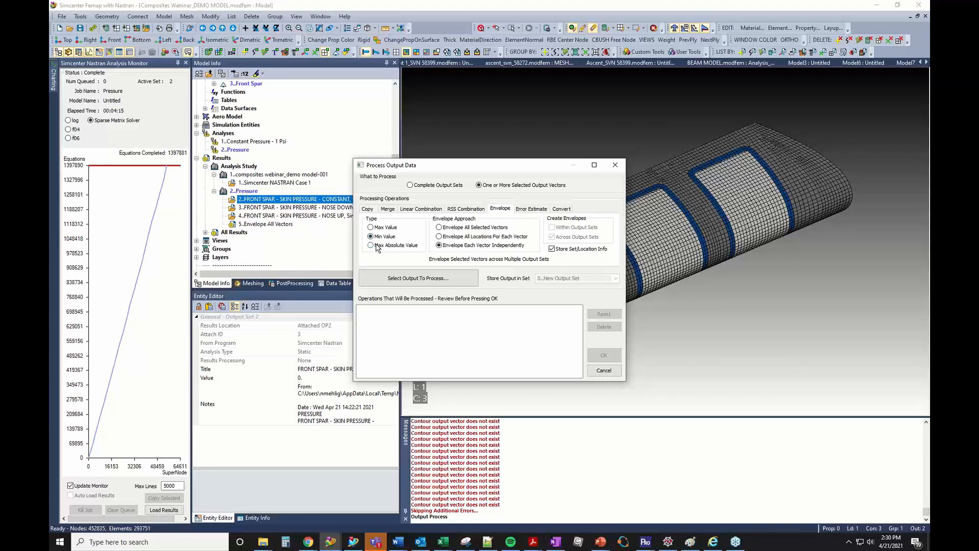
{"action": "left_click", "coordinate": [377, 247]}
Step: Envelope Laminate Max Failure Index and Laminate Min Strength Ratio across the constant, nose down and nose up pressure sets
{"action": "left_click", "coordinate": [442, 279]}
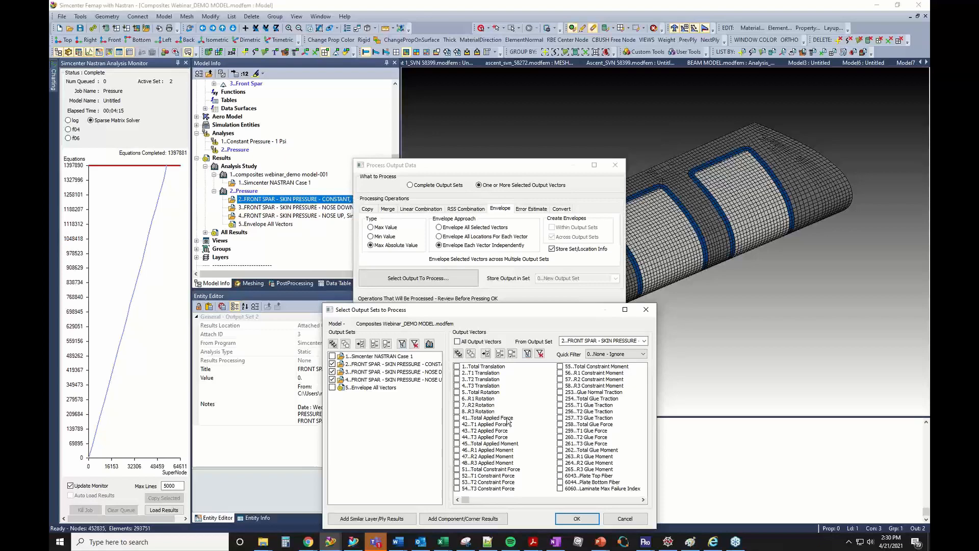
{"action": "left_click", "coordinate": [559, 488]}
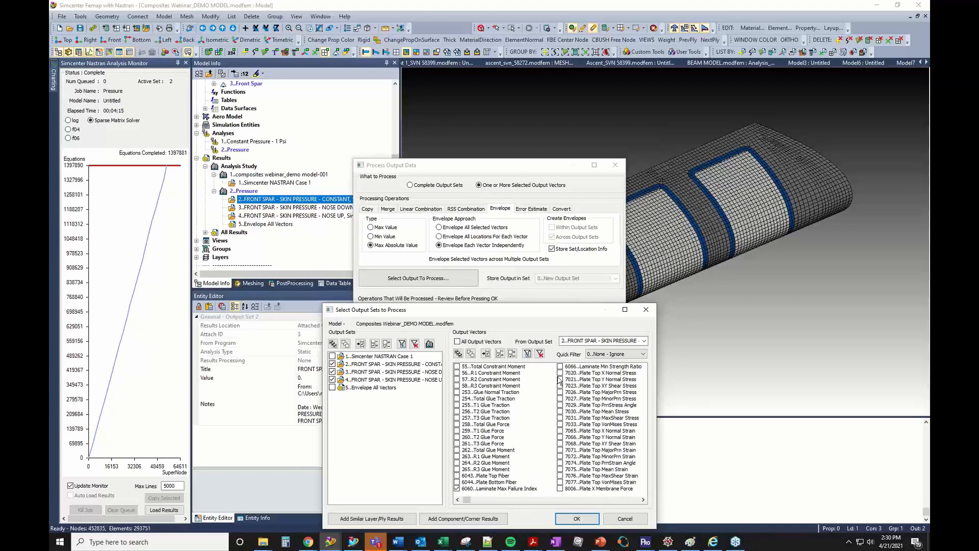
{"action": "left_click", "coordinate": [559, 366]}
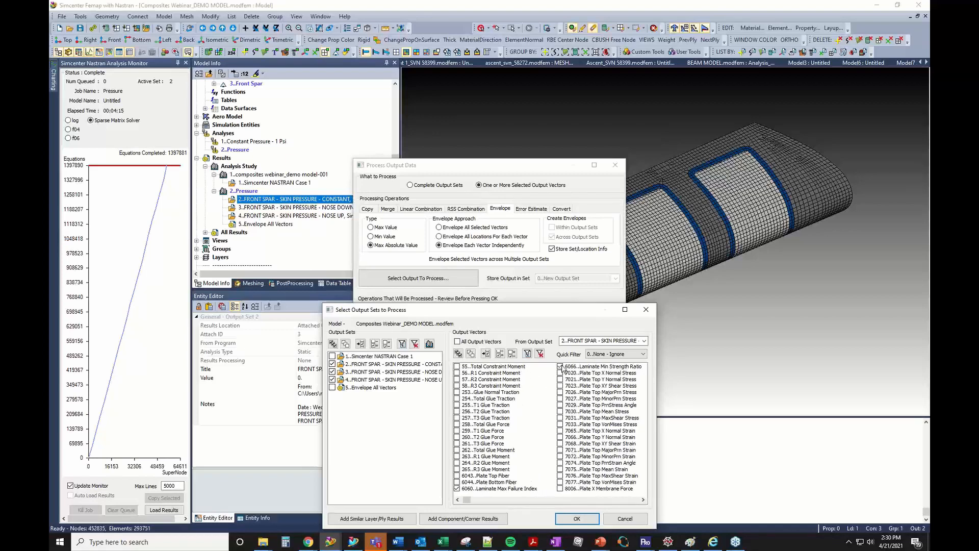
{"action": "left_click", "coordinate": [583, 516]}
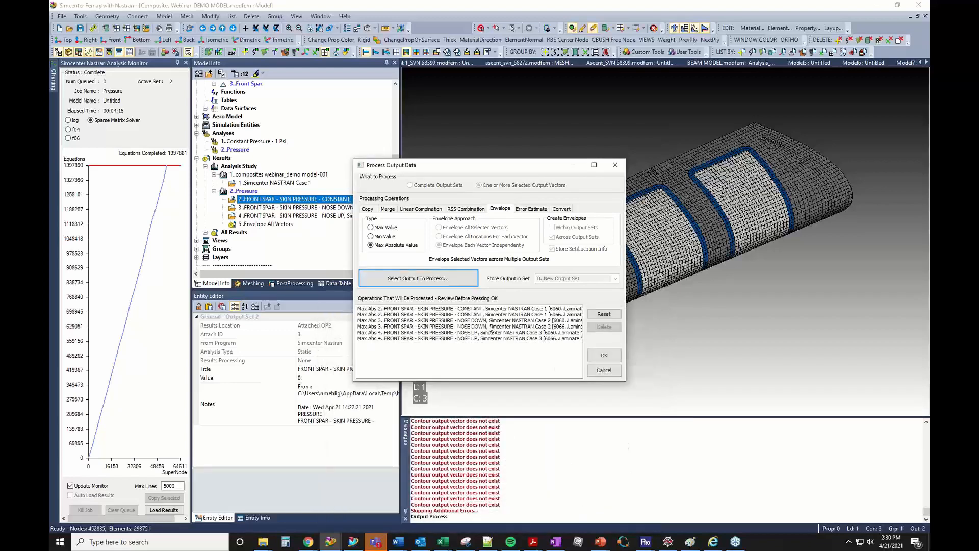
{"action": "left_click", "coordinate": [603, 355]}
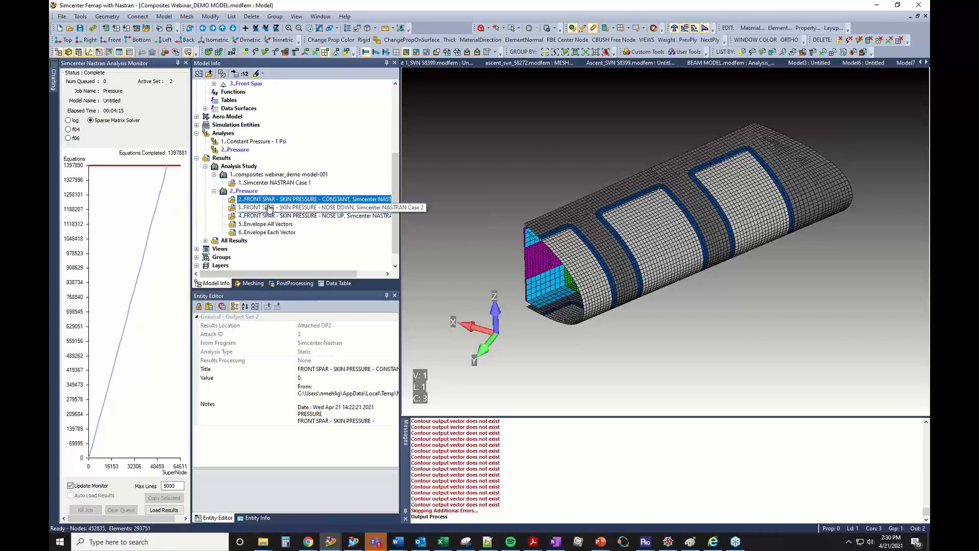
Step: Make Envelope Each Vector the active output set and review its available contour vectors without changing the plotted one
{"action": "left_click", "coordinate": [270, 233]}
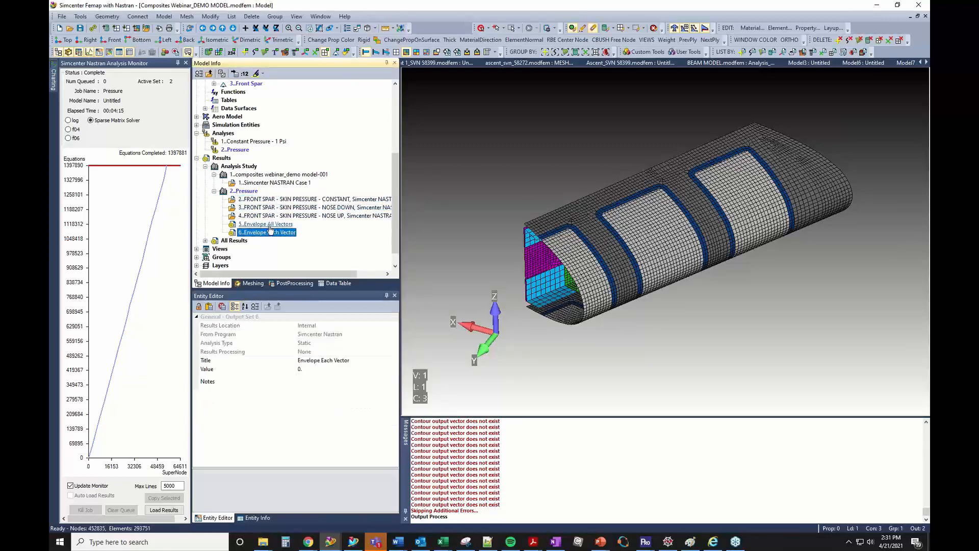
{"action": "double_click", "coordinate": [266, 232]}
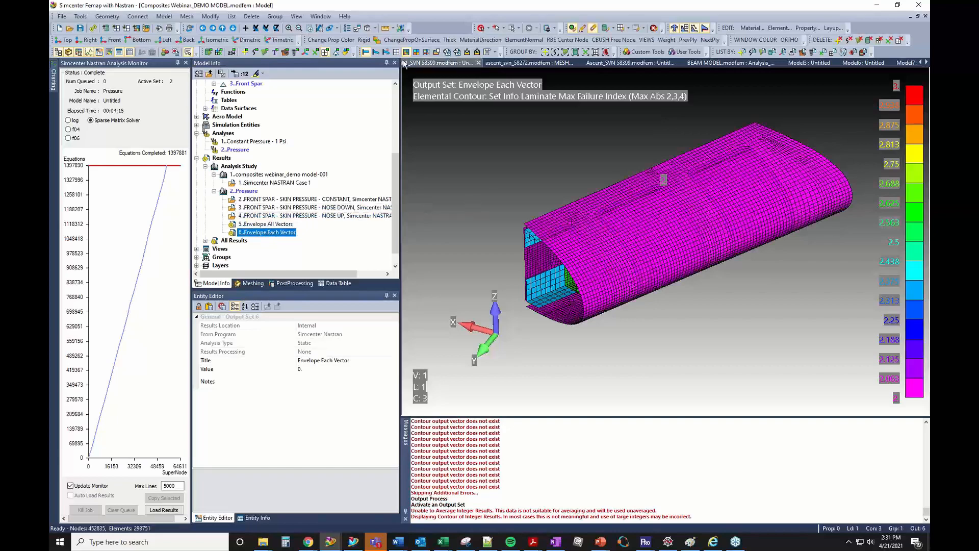
{"action": "left_click", "coordinate": [485, 478]}
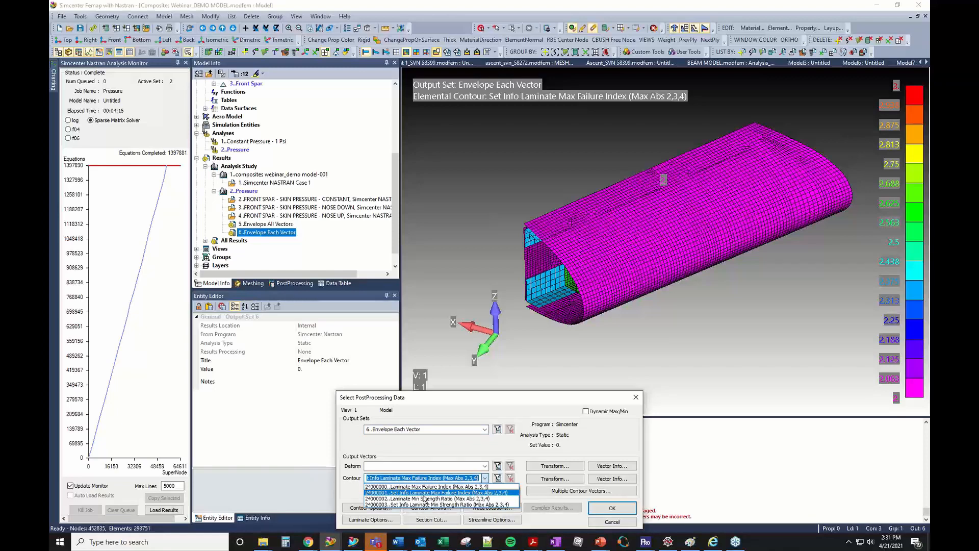
{"action": "left_click", "coordinate": [604, 520]}
{"action": "left_click", "coordinate": [620, 523]}
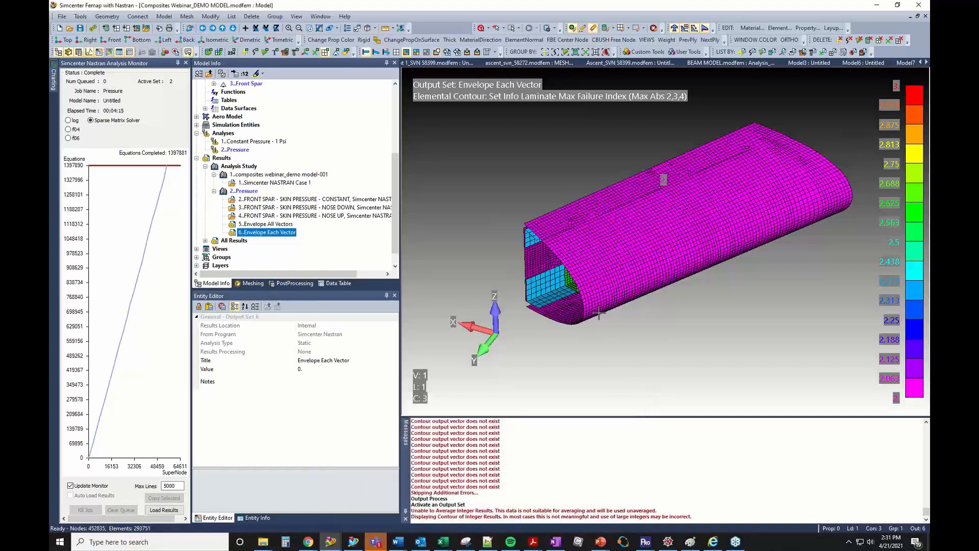
{"action": "scroll", "coordinate": [606, 302], "scroll_direction": "down", "scroll_amount": 2}
{"action": "scroll", "coordinate": [606, 302], "scroll_direction": "up", "scroll_amount": 4}
{"action": "scroll", "coordinate": [607, 302], "scroll_direction": "down", "scroll_amount": 2}
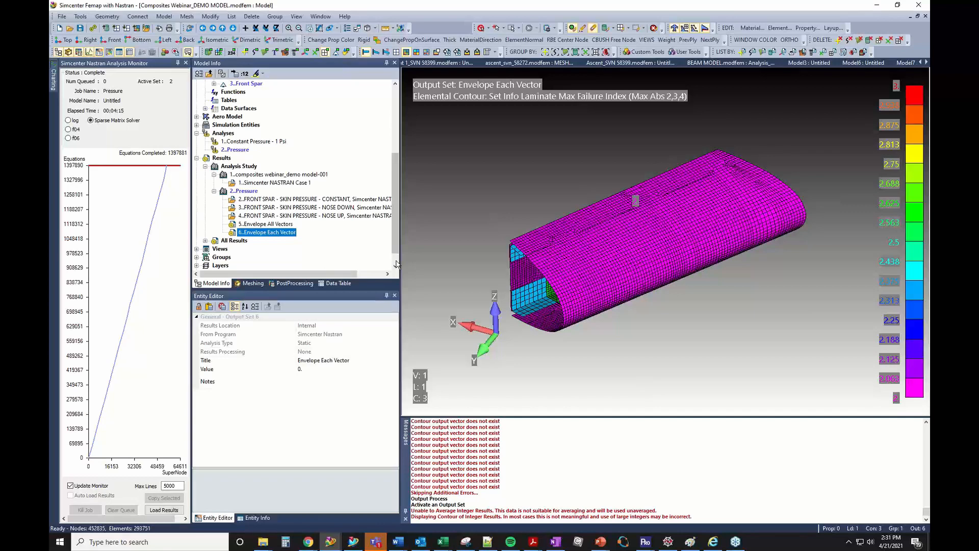
Step: Read the function descriptions in the Function Reference appendix of user.pdf in Acrobat Reader, including VEC(setID;vectorID;entityID)
{"action": "mouse_move", "coordinate": [601, 543]}
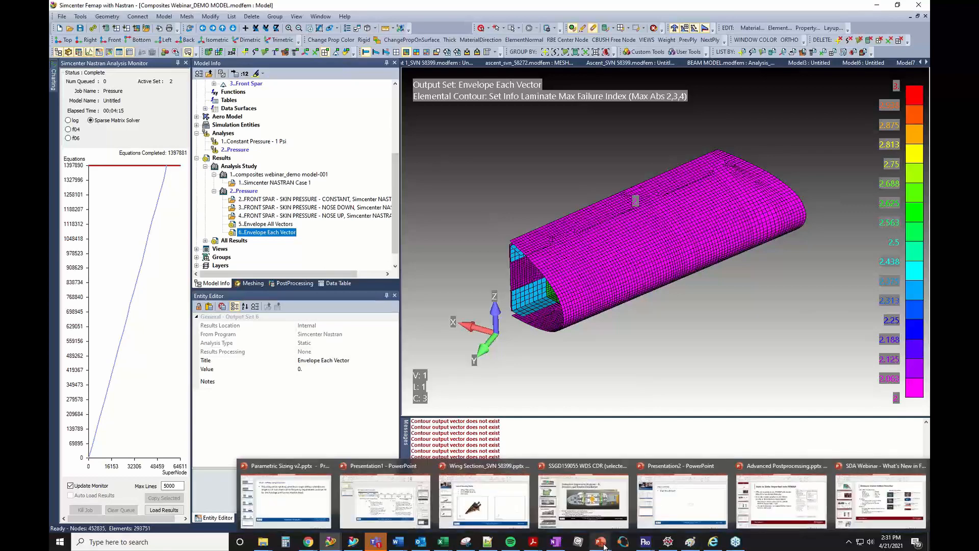
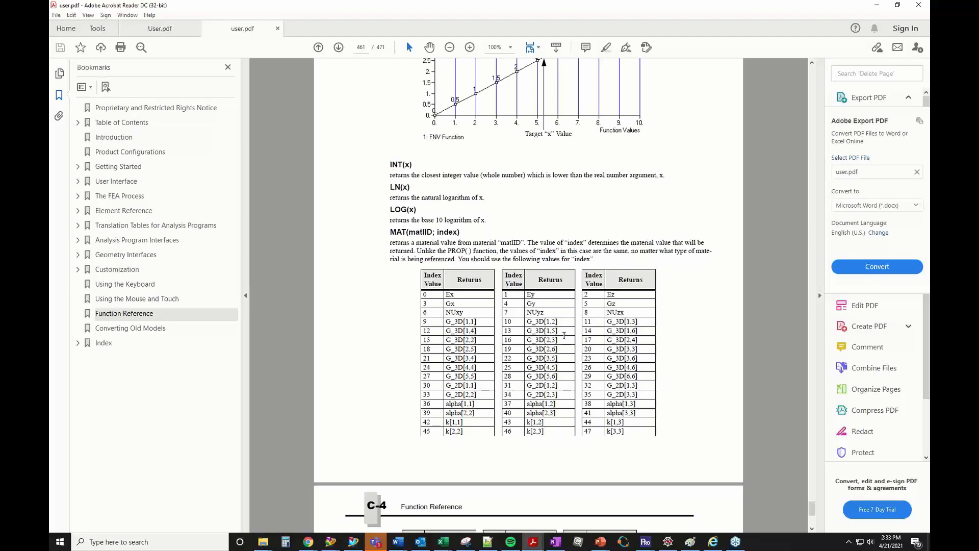
{"action": "scroll", "coordinate": [491, 319], "scroll_direction": "down", "scroll_amount": 5}
{"action": "scroll", "coordinate": [491, 318], "scroll_direction": "down", "scroll_amount": 6}
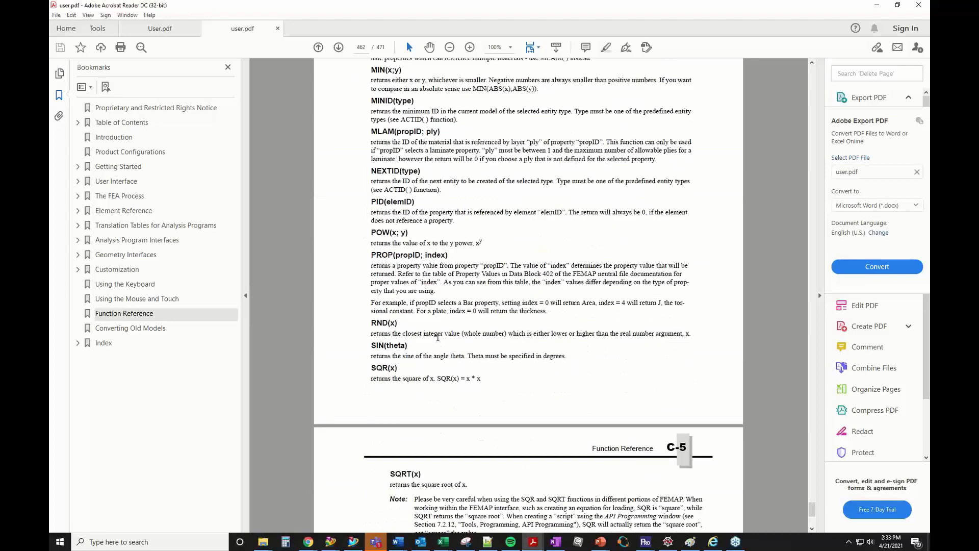
{"action": "scroll", "coordinate": [417, 335], "scroll_direction": "down", "scroll_amount": 3}
{"action": "scroll", "coordinate": [418, 335], "scroll_direction": "down", "scroll_amount": 2}
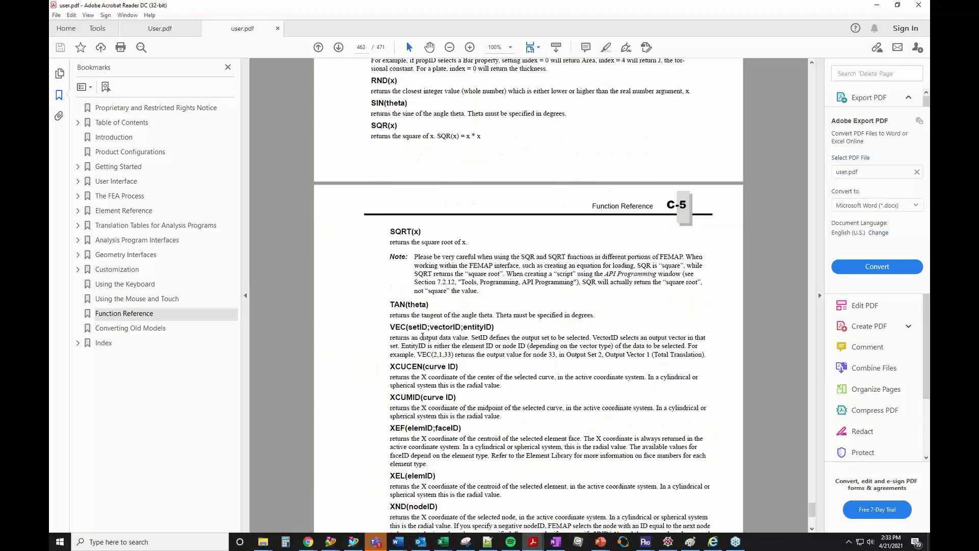
{"action": "scroll", "coordinate": [423, 338], "scroll_direction": "down", "scroll_amount": 2}
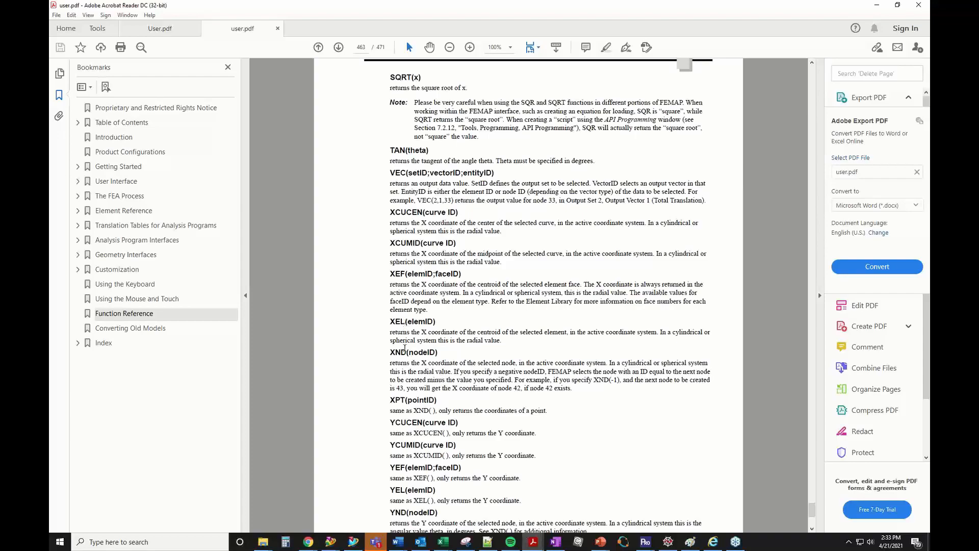
{"action": "scroll", "coordinate": [407, 352], "scroll_direction": "down", "scroll_amount": 2}
{"action": "scroll", "coordinate": [423, 378], "scroll_direction": "up", "scroll_amount": 15}
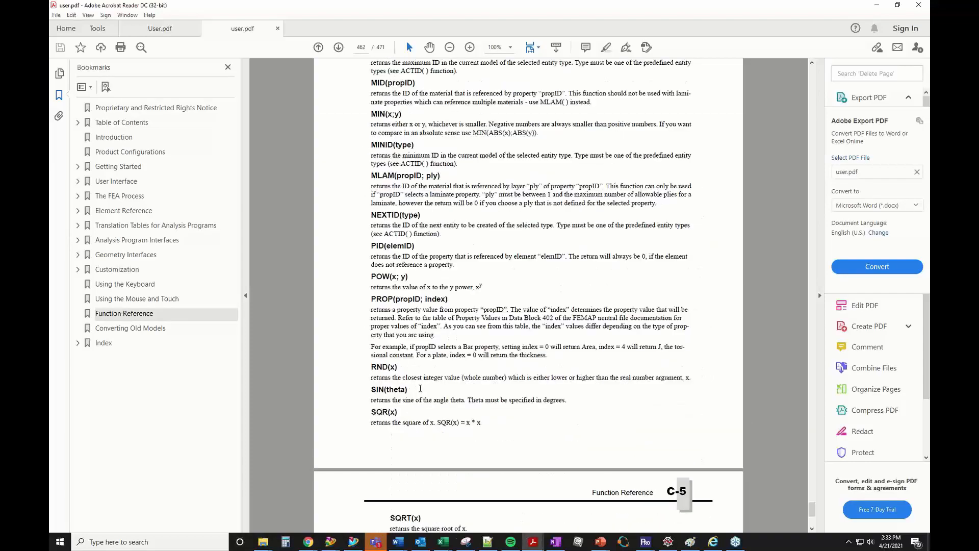
{"action": "scroll", "coordinate": [416, 383], "scroll_direction": "up", "scroll_amount": 7}
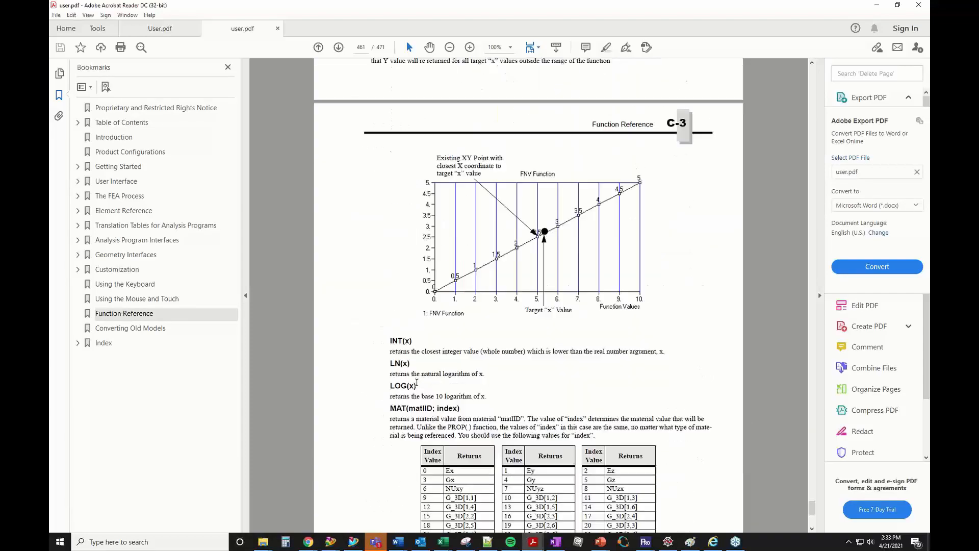
{"action": "left_click", "coordinate": [877, 6]}
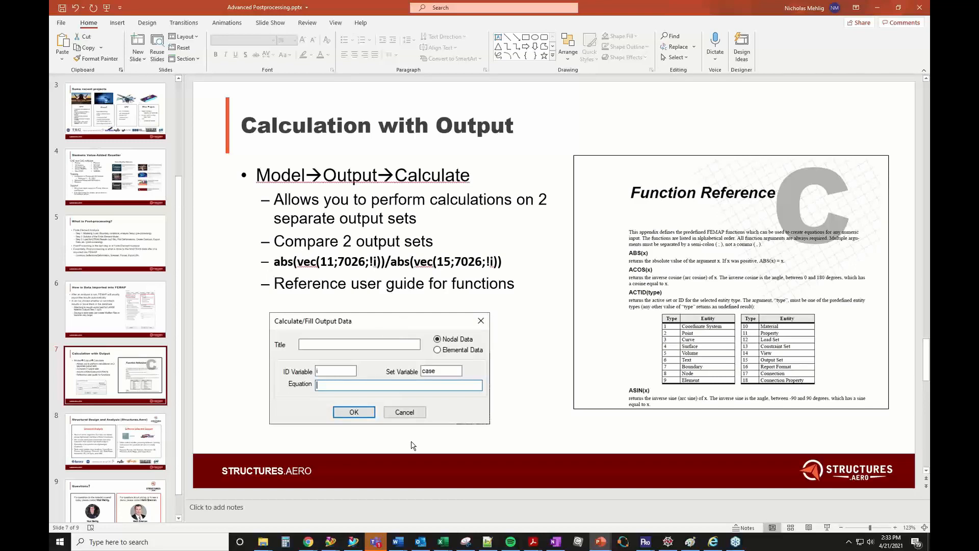
Step: Switch to Femap and start an output calculation with Simcenter NASTRAN Case 1 selected as output set instead of Envelope Each Vector
{"action": "key", "text": "alt+Tab"}
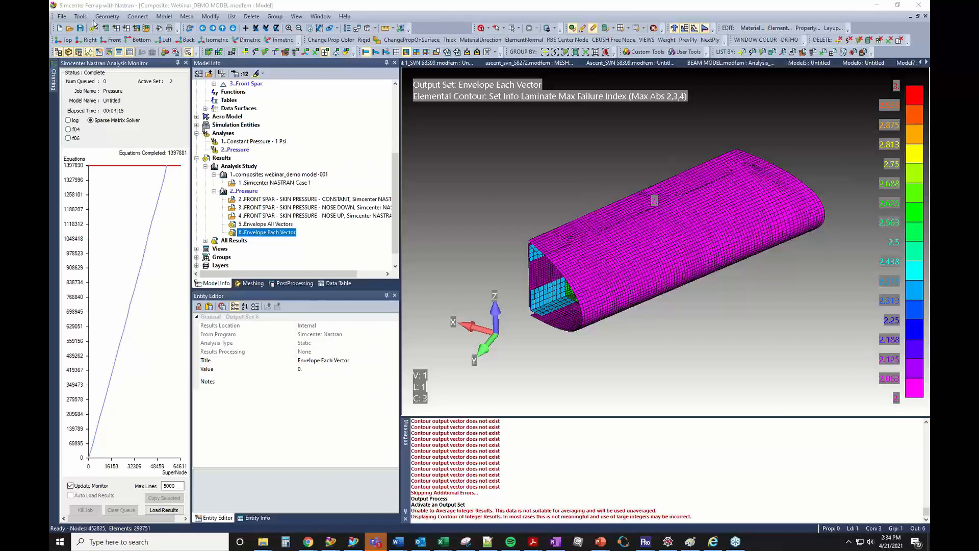
{"action": "left_click", "coordinate": [169, 17]}
{"action": "mouse_move", "coordinate": [193, 170]}
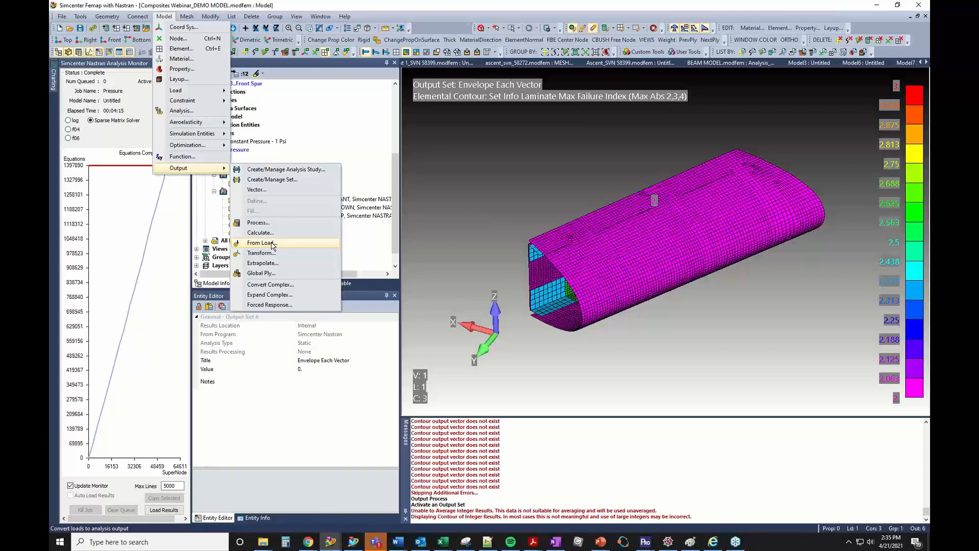
{"action": "left_click", "coordinate": [273, 233]}
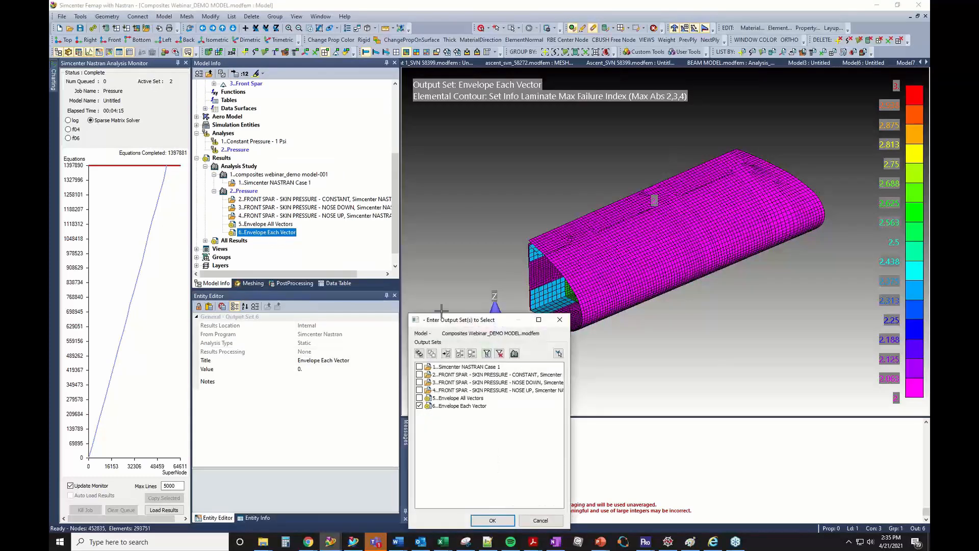
{"action": "left_click_drag", "start_coordinate": [459, 315], "coordinate": [317, 124]}
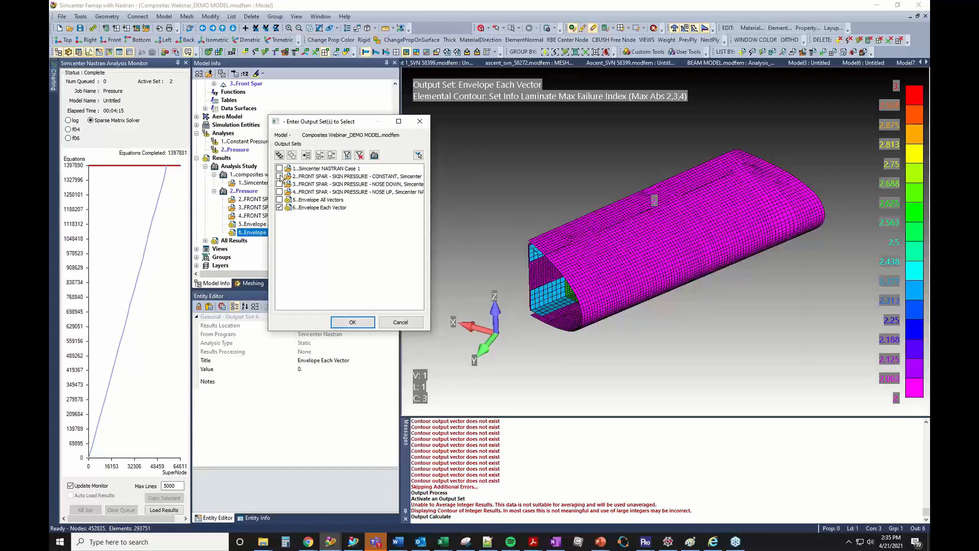
{"action": "left_click", "coordinate": [280, 169]}
{"action": "left_click", "coordinate": [280, 207]}
{"action": "left_click", "coordinate": [362, 323]}
Step: Set the output calculation to elemental data and title it Failure Index difference
{"action": "left_click_drag", "start_coordinate": [449, 233], "coordinate": [467, 194]}
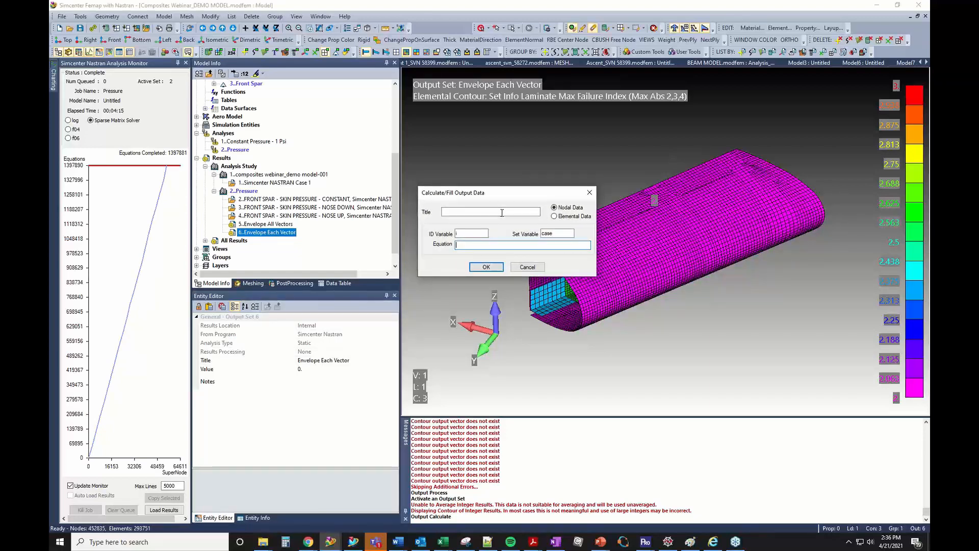
{"action": "left_click", "coordinate": [554, 216]}
{"action": "left_click", "coordinate": [519, 212]}
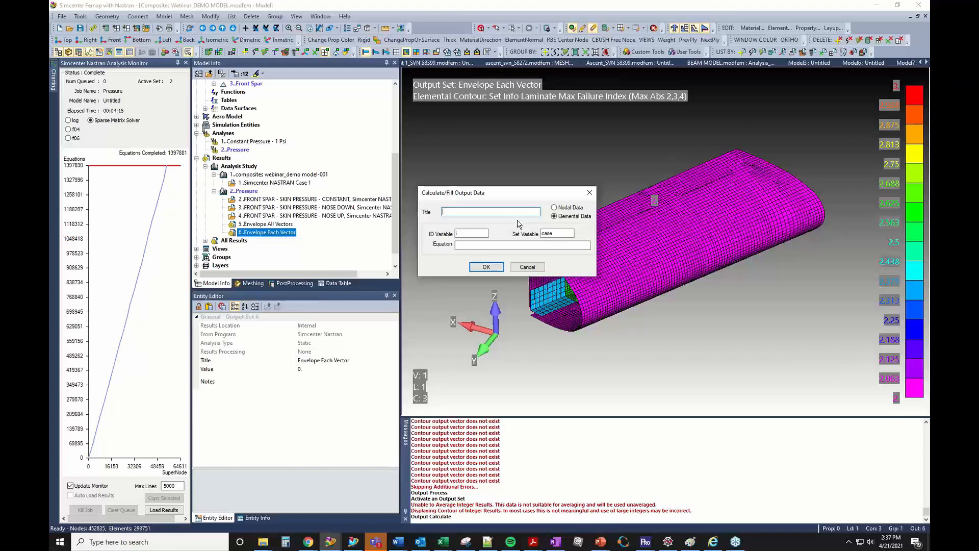
{"action": "type", "text": "p"}
{"action": "type", "text": "D"}
{"action": "type", "text": "Failu"}
{"action": "type", "text": "re Index diff"}
{"action": "type", "text": "erence"}
{"action": "key", "text": "Tab"}
{"action": "key", "text": "Tab"}
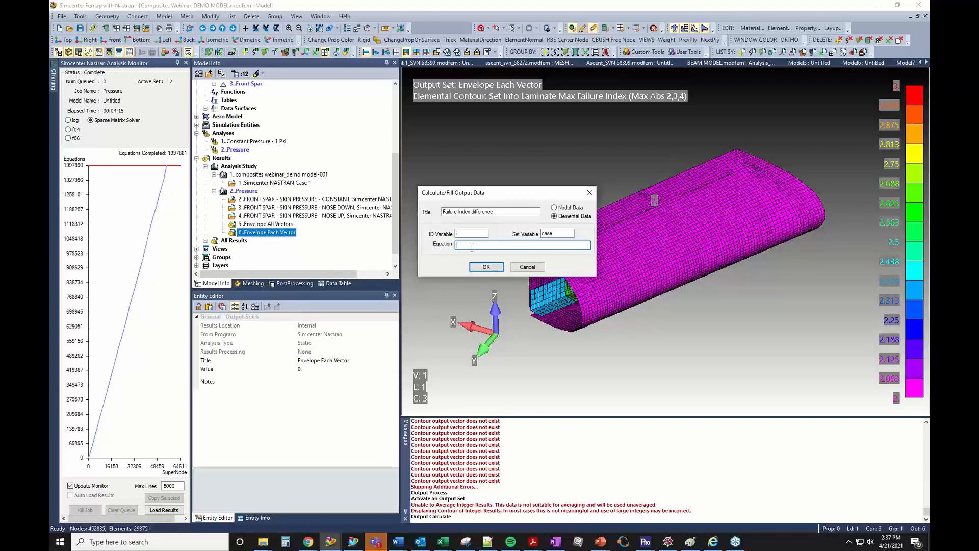
Step: Enter an equation subtracting vec(3;6060;!i) from another output set's VEC term, and run the calculation on all elements
{"action": "type", "text": "V"}
{"action": "type", "text": "060"}
{"action": "type", "text": ")-vec(3;"}
{"action": "type", "text": "6060;!i)"}
{"action": "left_click", "coordinate": [485, 267]}
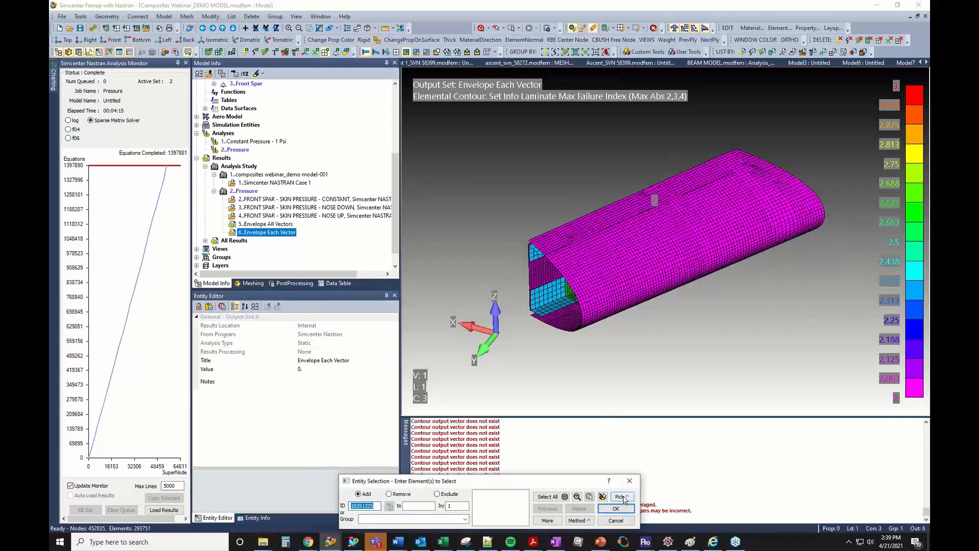
{"action": "left_click", "coordinate": [555, 498]}
{"action": "left_click", "coordinate": [618, 508]}
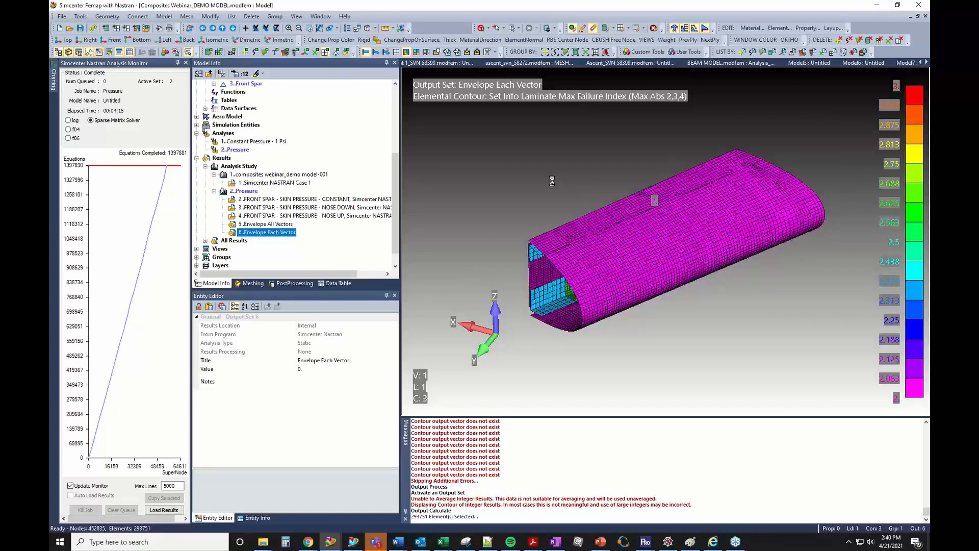
{"action": "left_click_drag", "start_coordinate": [477, 25], "coordinate": [484, 2]}
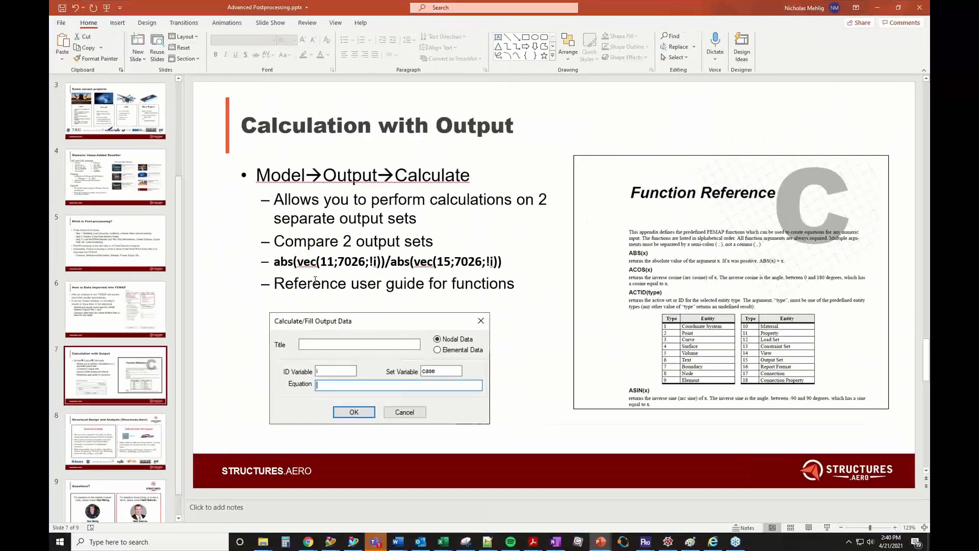